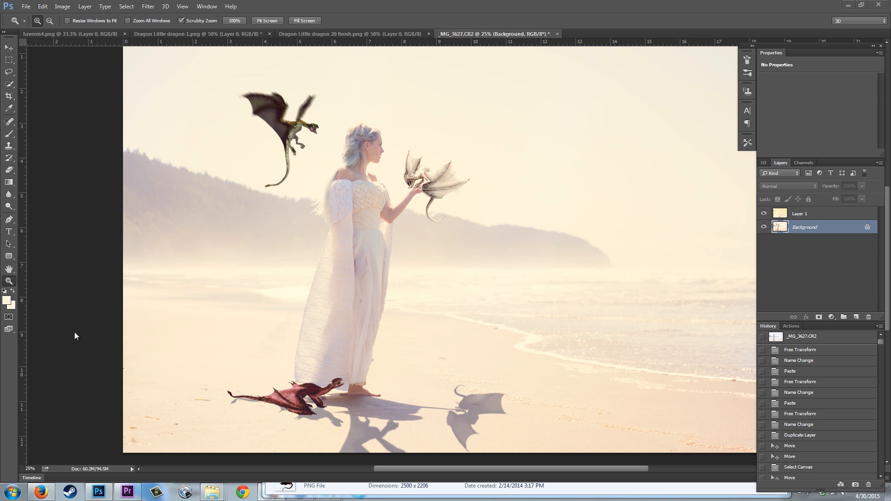
Open the raw photo _MG_3627 from the Daenerys Dress shoot folder for raw development.
left_click(26, 6)
left_click(35, 27)
left_click_drag(813, 56, 812, 179)
left_click(223, 209)
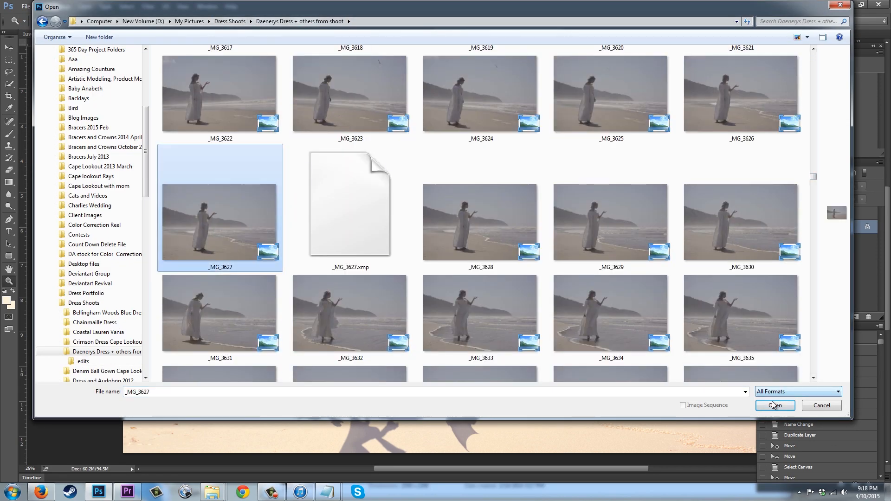
left_click(776, 406)
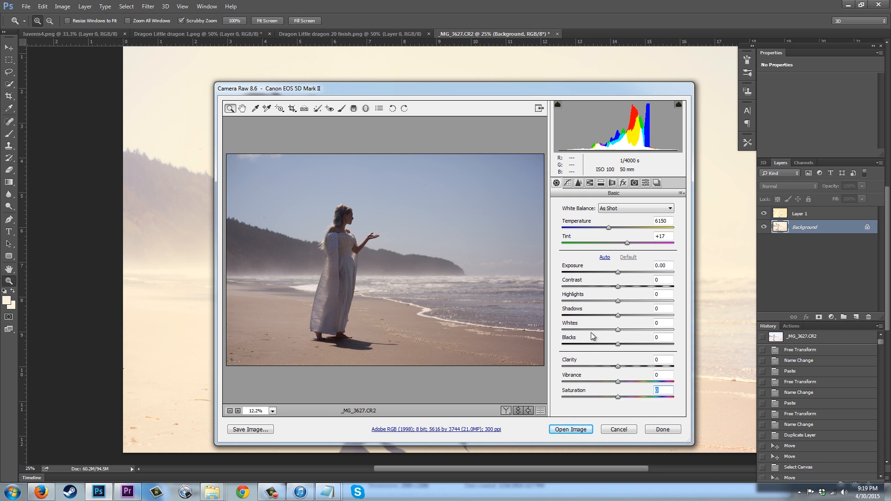
Set the raw photo's Exposure to +2.15, Contrast to +13, Highlights to +12, Shadows to +13 and Whites to -28.
mouse_move(618, 273)
left_mouse_down()
mouse_move(642, 269)
mouse_move(626, 286)
left_mouse_up()
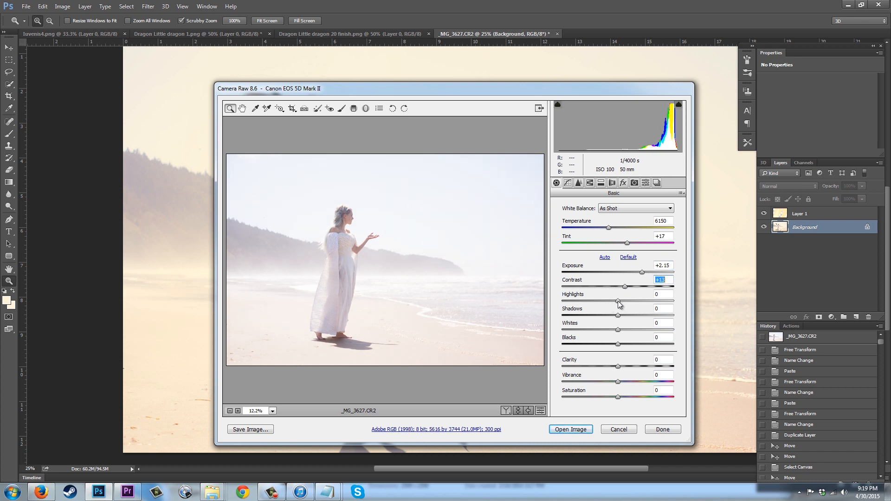
left_click_drag(618, 302, 625, 315)
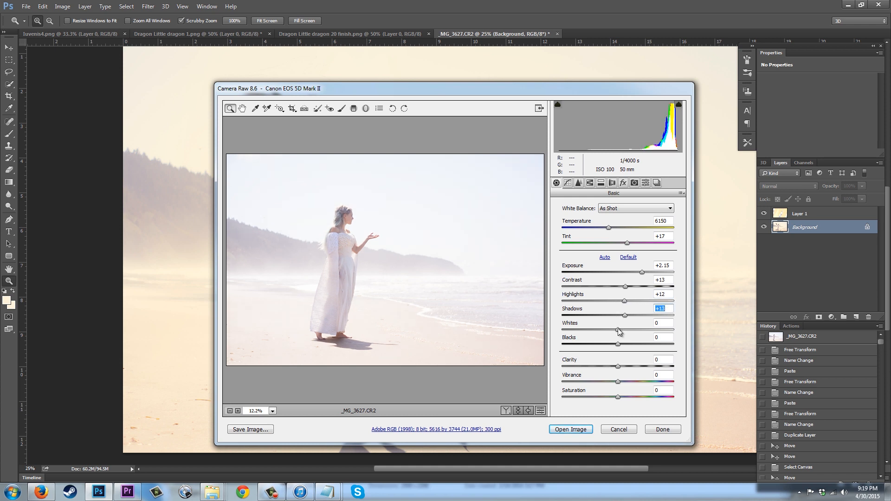
left_click_drag(619, 331, 602, 333)
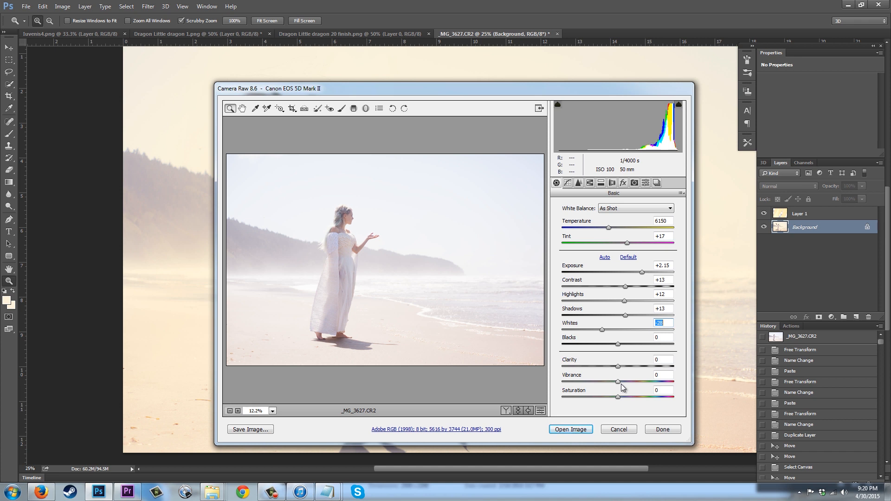
Set the raw photo's Vibrance to +22, raise Saturation slightly, and open the developed image for editing.
mouse_move(619, 382)
left_mouse_down()
mouse_move(631, 381)
mouse_move(623, 396)
left_mouse_up()
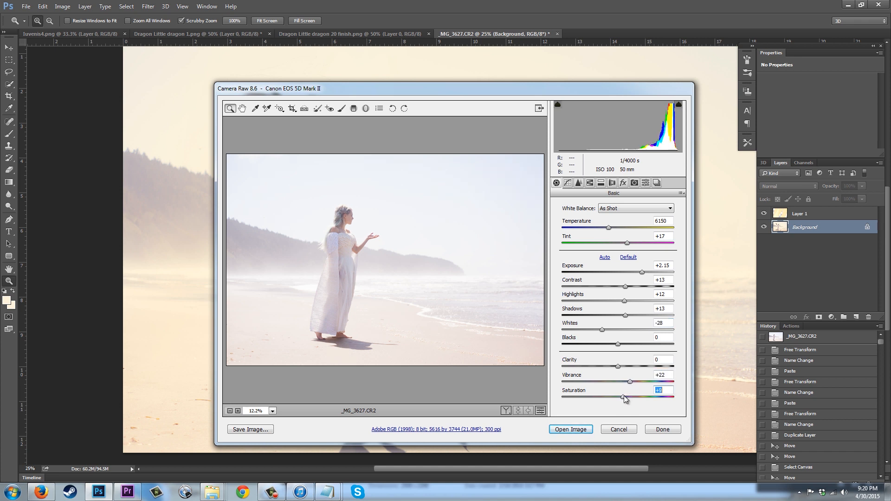
left_click(577, 428)
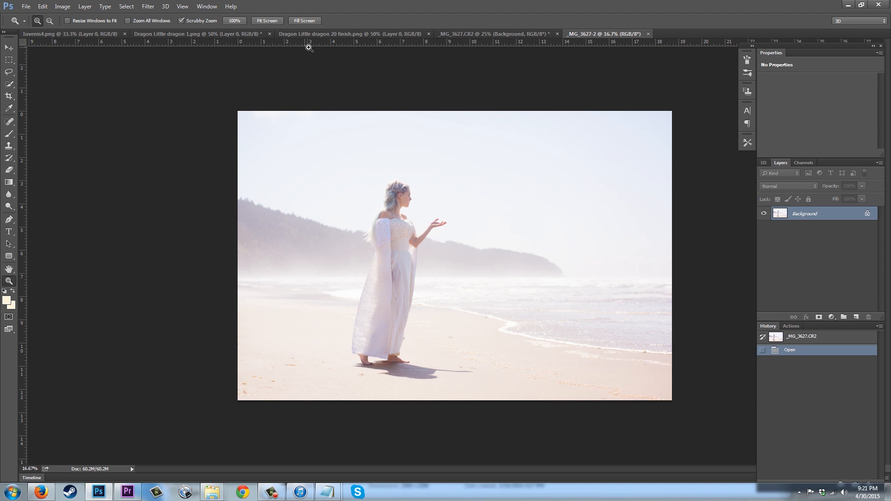
Copy the entire white dragon image and paste it into the _MG_3627-2 beach photo, accepting the colour profile conversion.
left_click(325, 31)
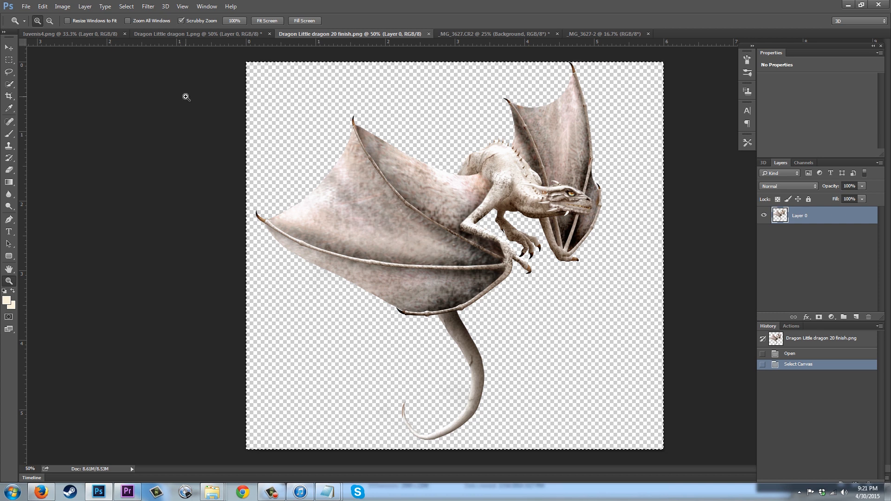
key("ctrl+a")
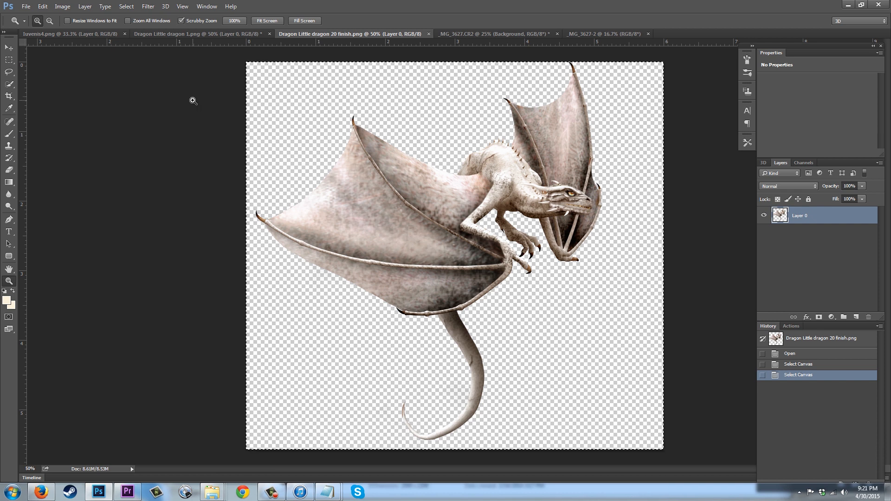
left_click(602, 33)
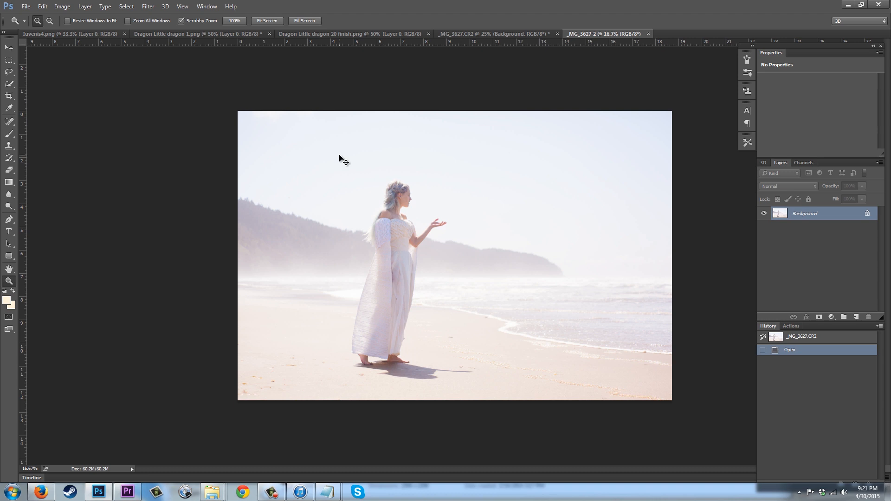
key("ctrl+v")
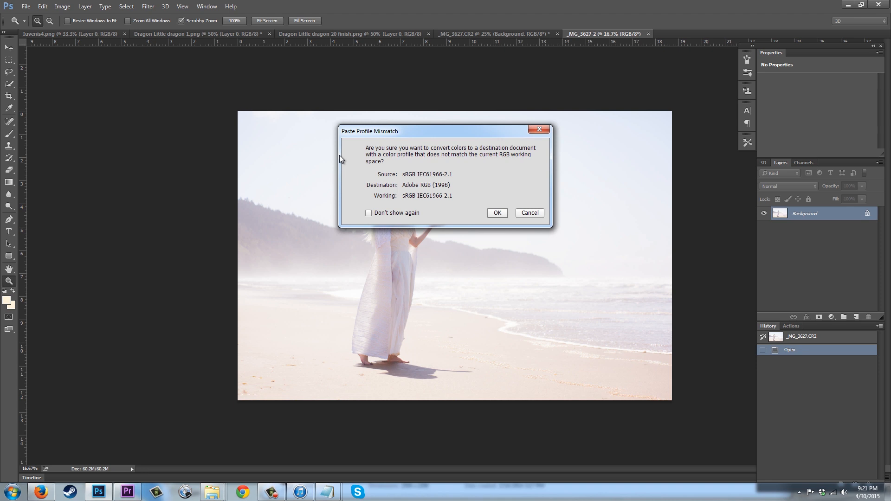
key("Return")
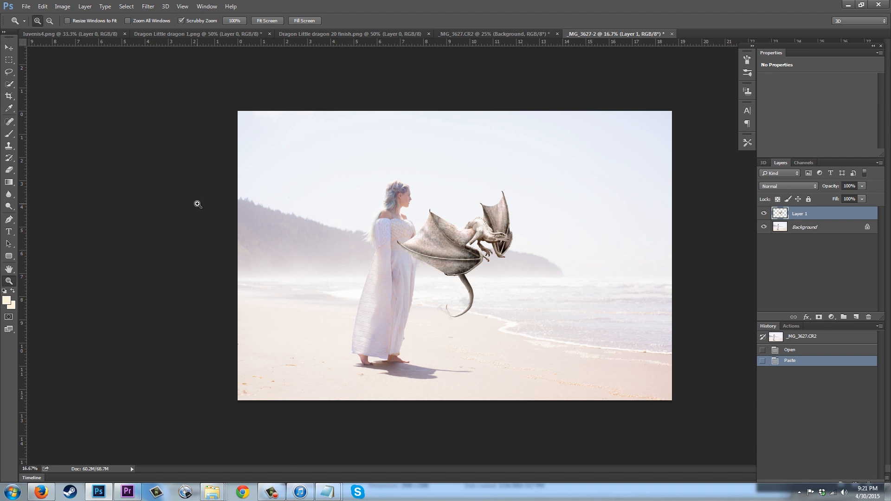
Transform the pasted white dragon with vertical, horizontal and second vertical flips so it is upright and faces the woman.
key("ctrl+t")
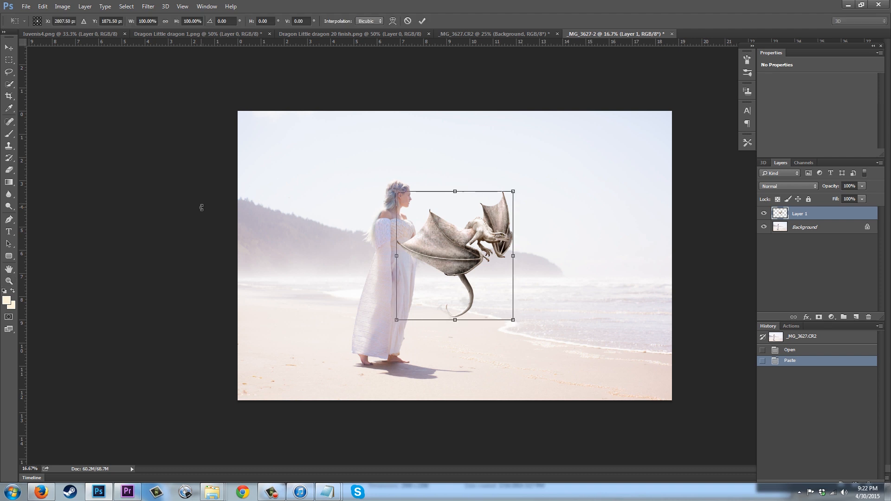
right_click(454, 250)
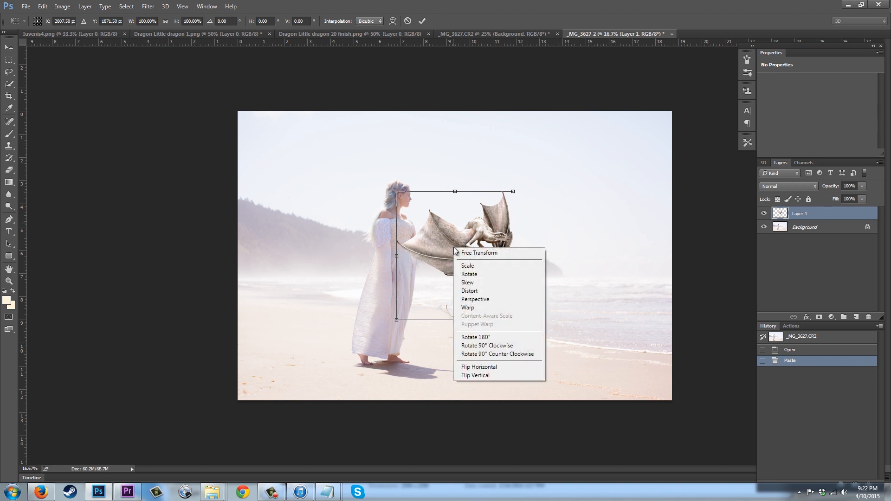
left_click(477, 377)
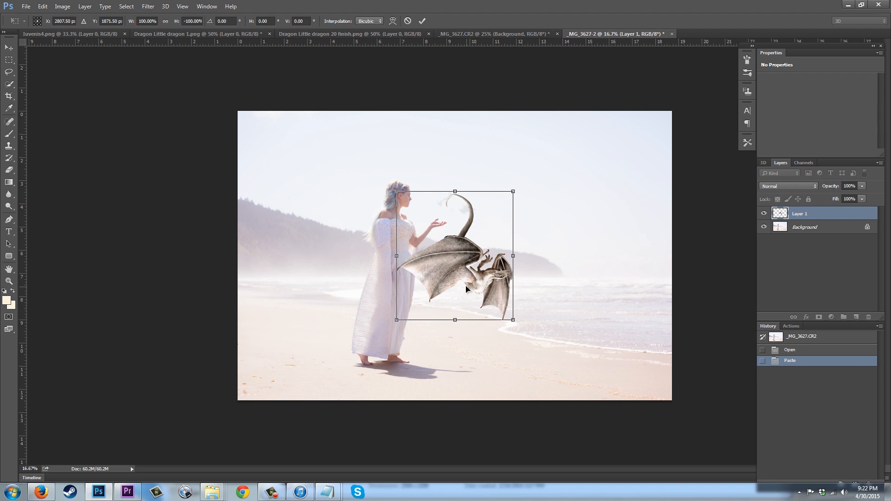
right_click(447, 272)
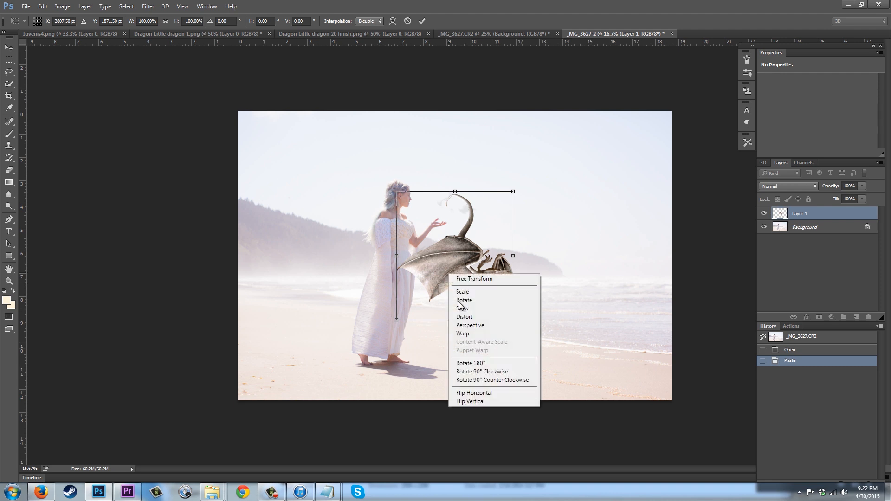
left_click(475, 393)
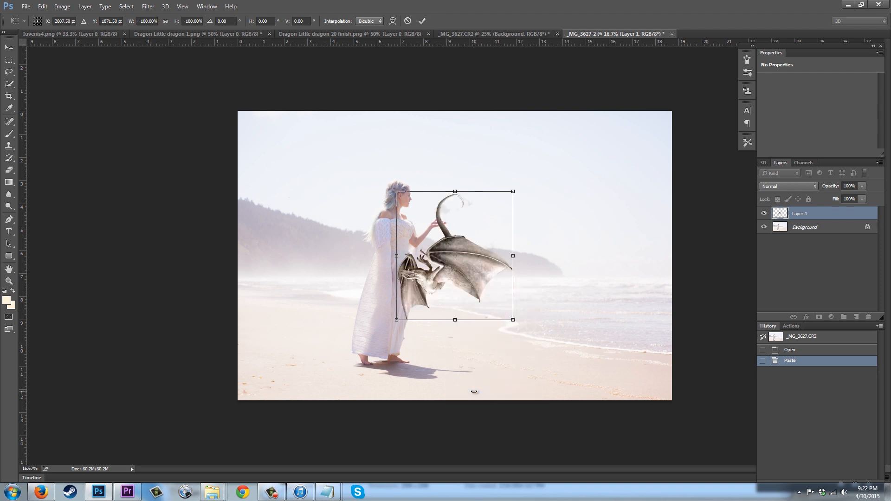
right_click(439, 266)
left_click(472, 393)
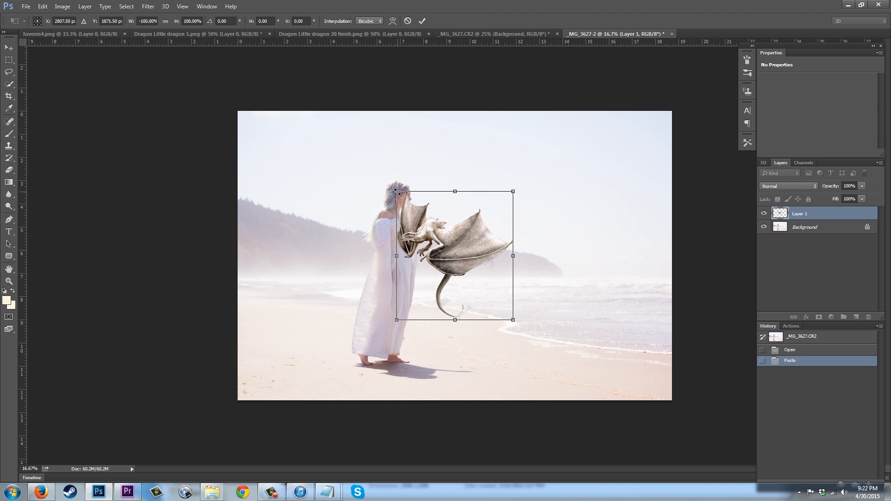
Scale the white dragon to about 39% and place it on the woman's outstretched hand, applying the transform.
left_click_drag(397, 192, 445, 218)
left_click_drag(425, 194, 432, 201)
left_click_drag(446, 221, 438, 219)
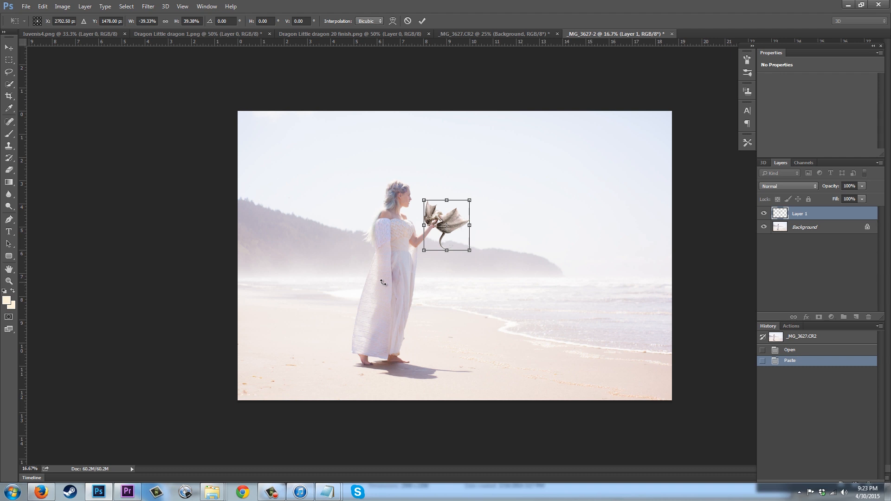
left_click_drag(440, 228, 441, 226)
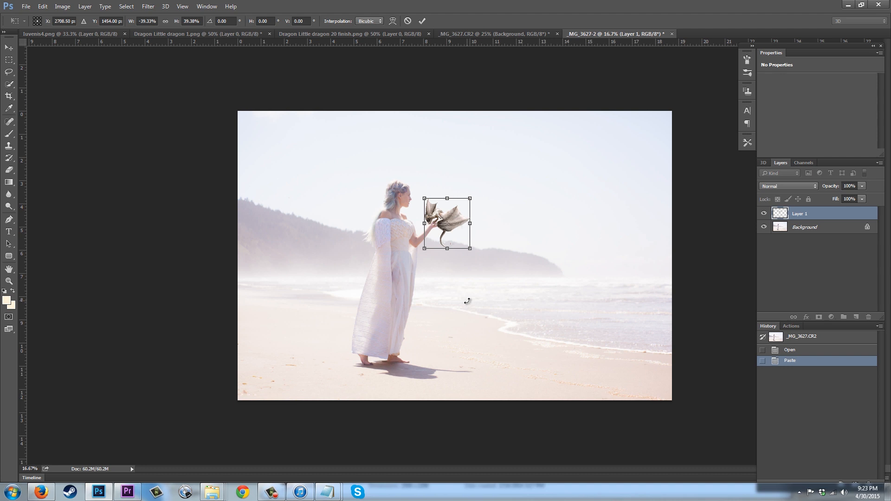
key("z")
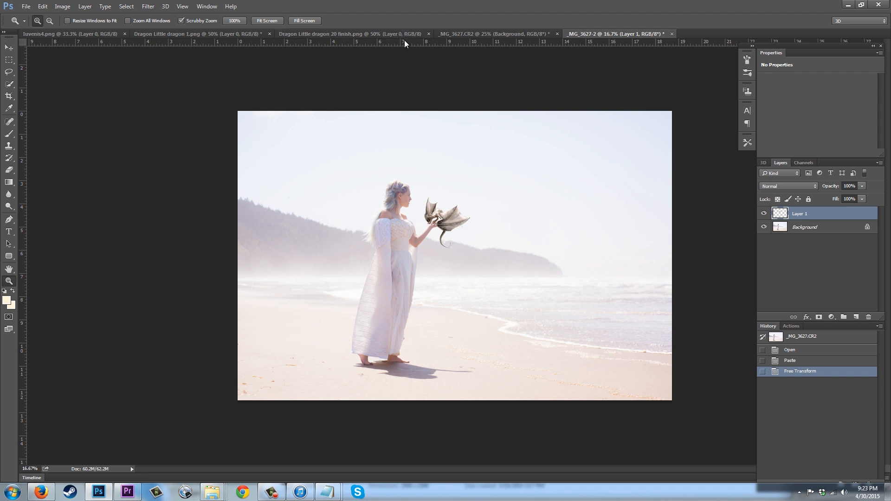
Copy the entire red dragon image and paste it into the beach photo, accepting the colour profile conversion.
left_click(207, 34)
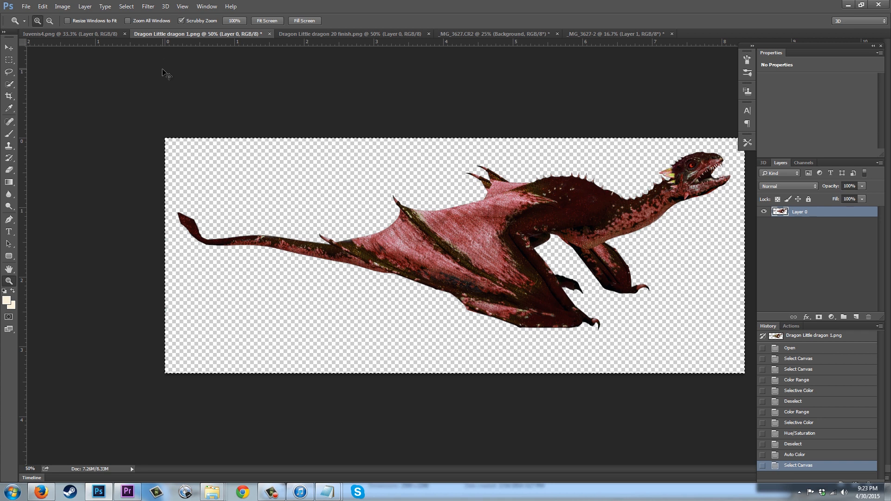
key("ctrl+a")
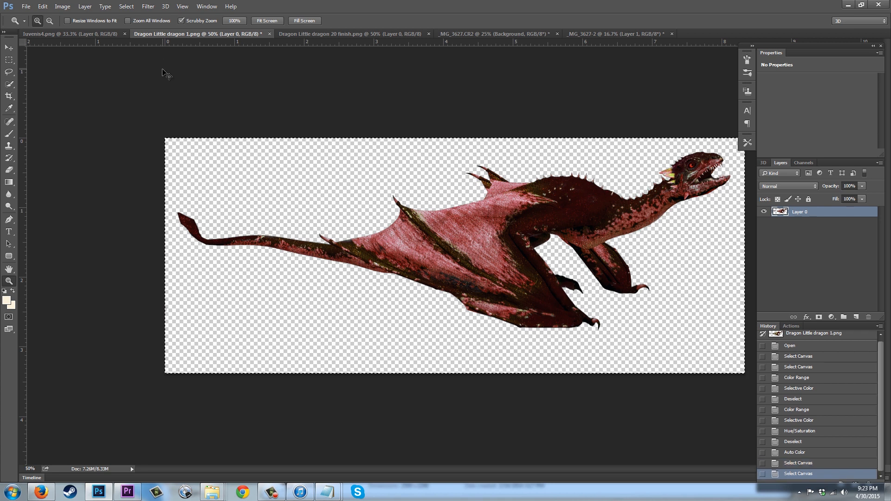
left_click(613, 32)
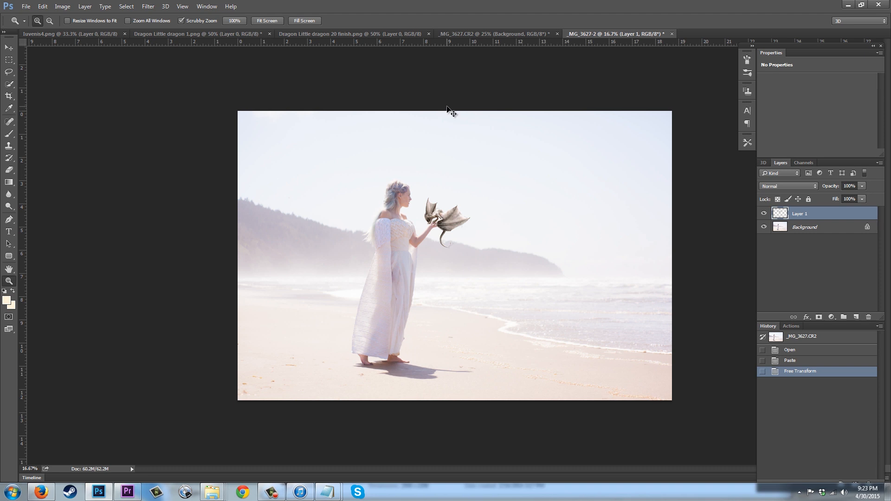
key("ctrl+v")
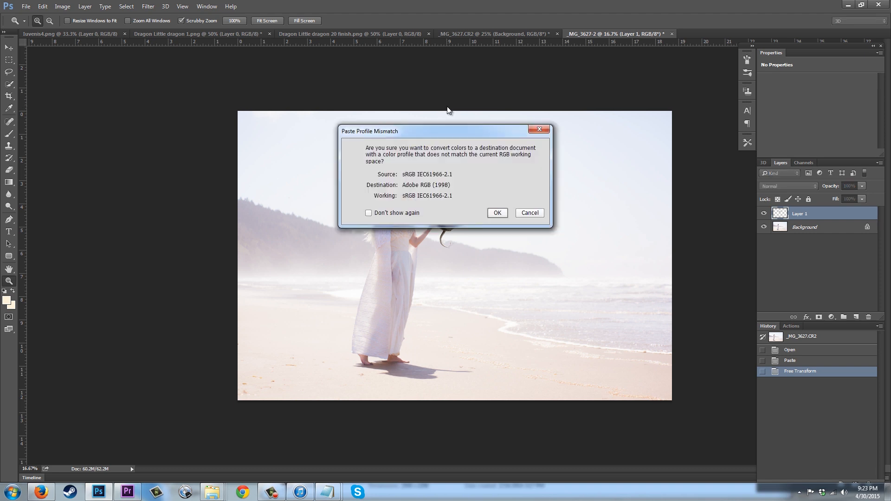
left_click(497, 213)
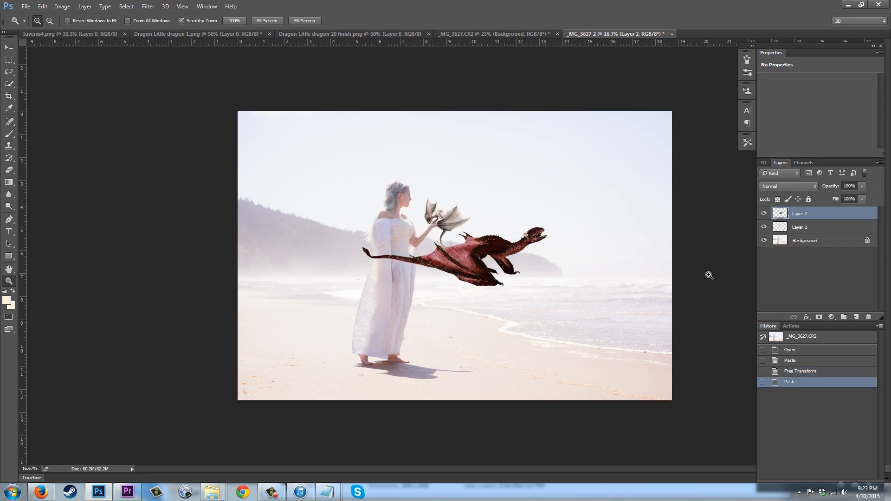
Scale the red dragon to about 47% and place it on the sand beside the hem of the woman's dress.
key("ctrl+t")
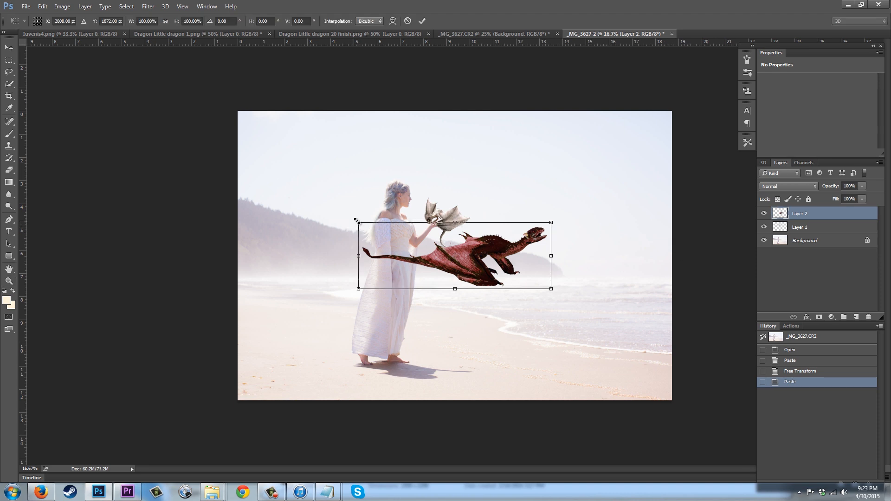
left_click_drag(357, 222, 437, 263)
left_click_drag(504, 274, 356, 369)
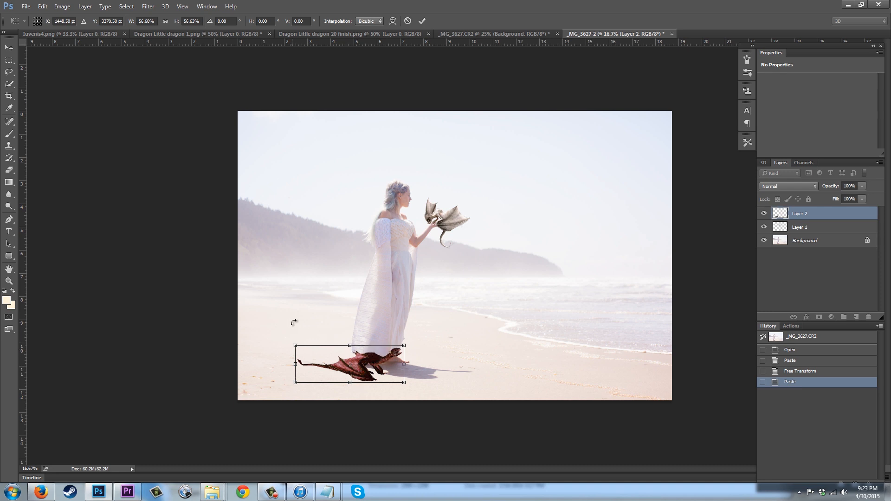
left_click_drag(294, 344, 315, 352)
left_click_drag(390, 370, 353, 365)
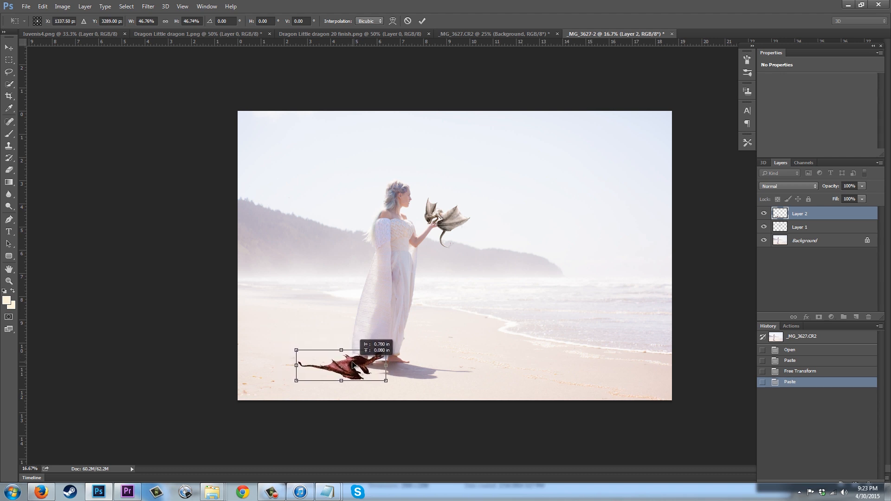
Rotate the red dragon by about -1.45°, reduce it to about 45%, and apply the transform.
left_click_drag(287, 340, 293, 342)
left_click_drag(296, 351, 299, 353)
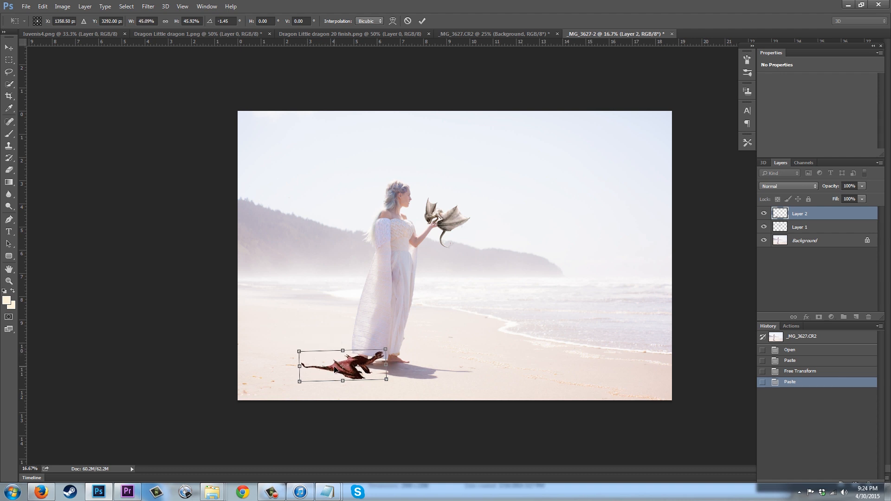
key("Return")
key("z")
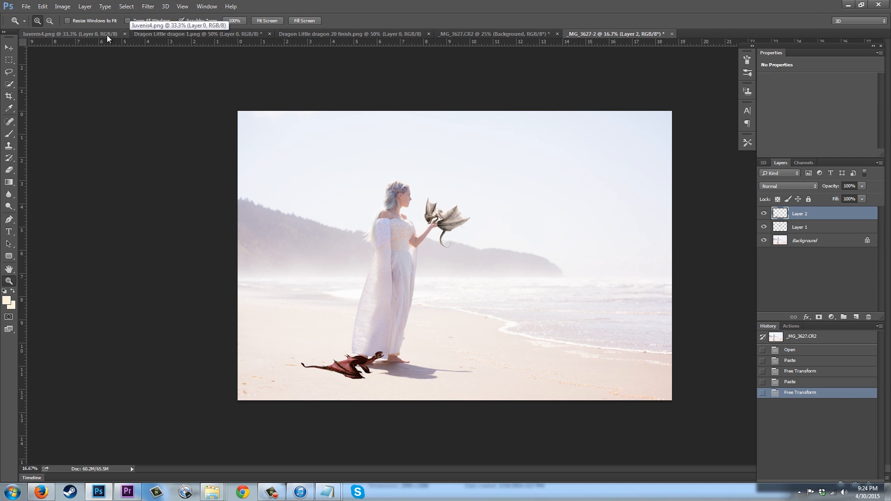
Copy the entire green dragon image and paste it into the beach photo, accepting the colour profile conversion.
left_click(73, 33)
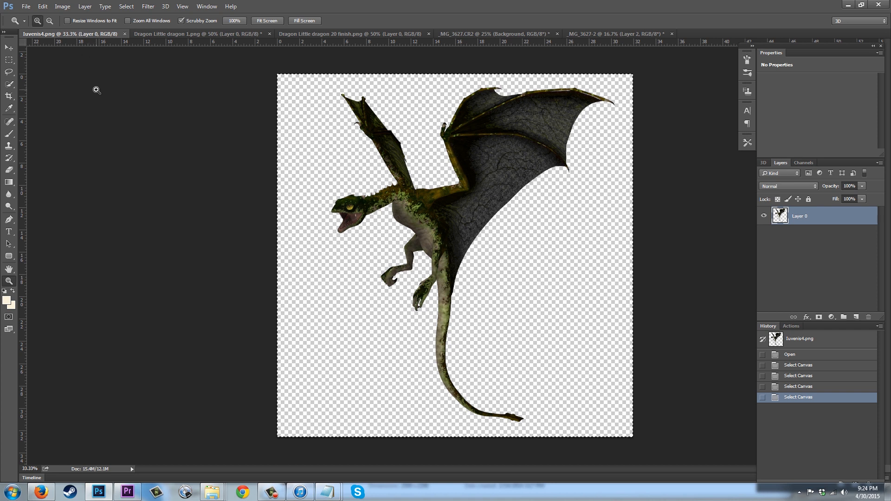
key("ctrl+a")
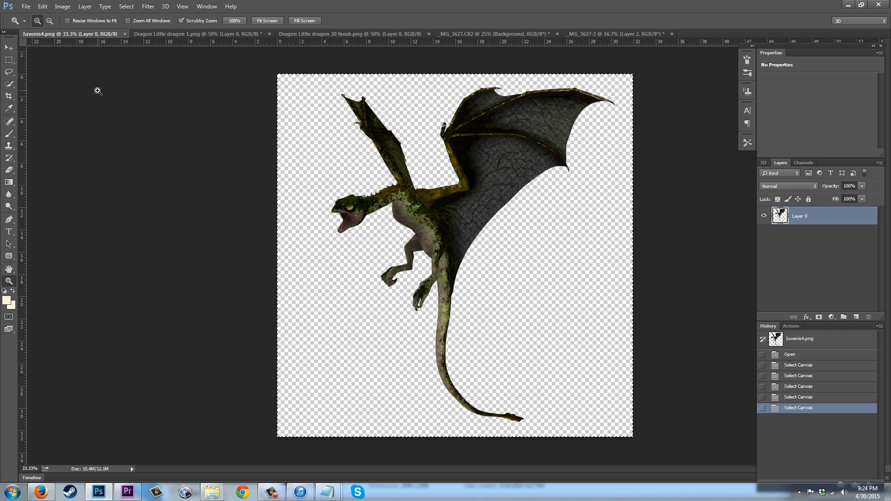
left_click(593, 34)
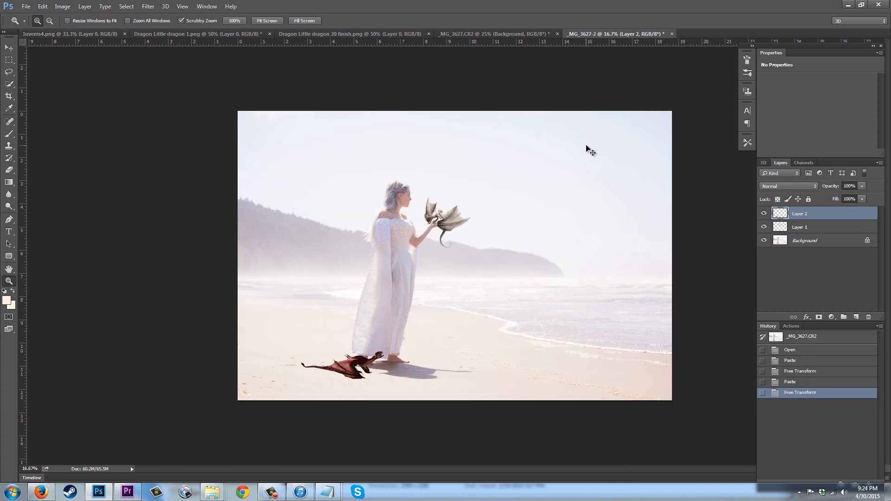
key("ctrl+v")
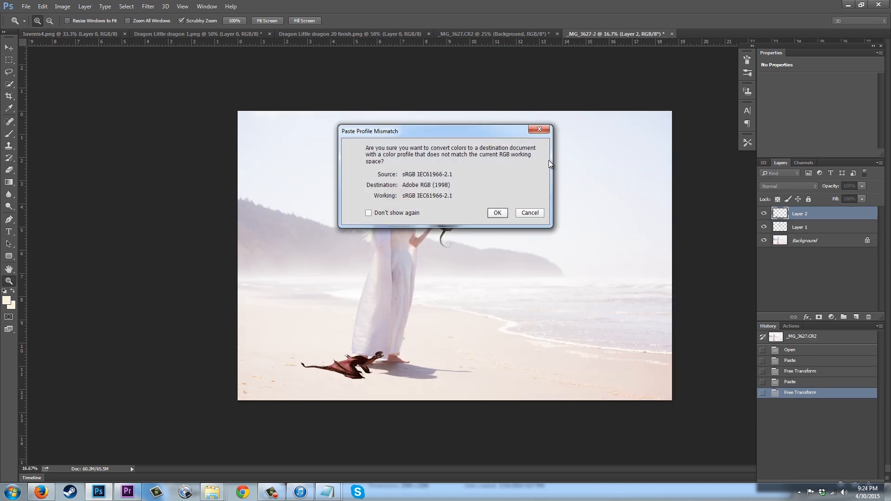
left_click(497, 213)
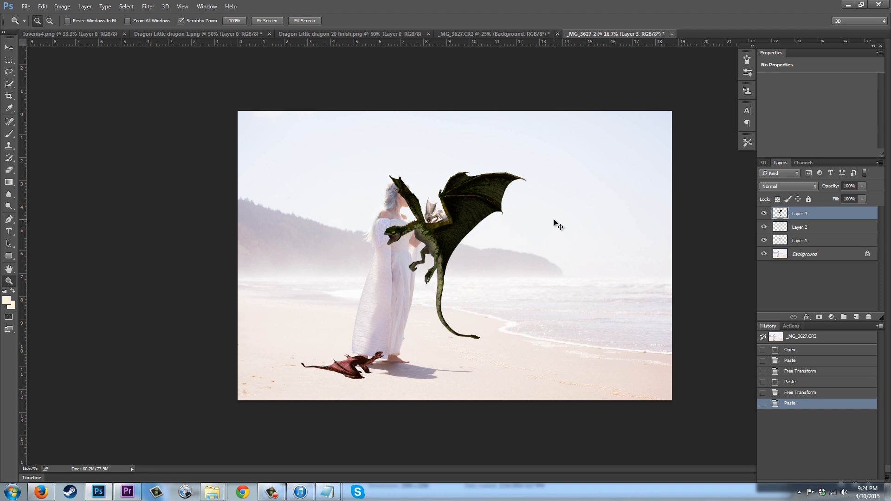
Flip the green dragon horizontally, scale it to about 37% and place it in the air behind the woman's head, applying the transform.
key("ctrl+t")
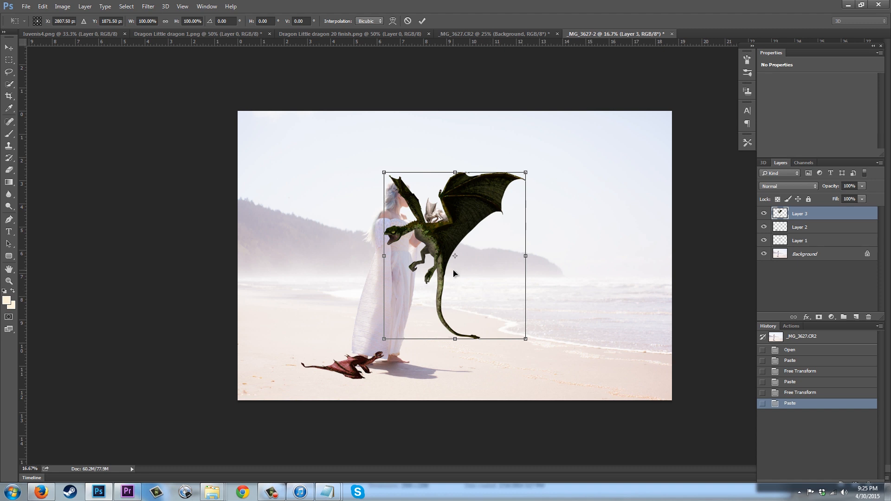
right_click(466, 272)
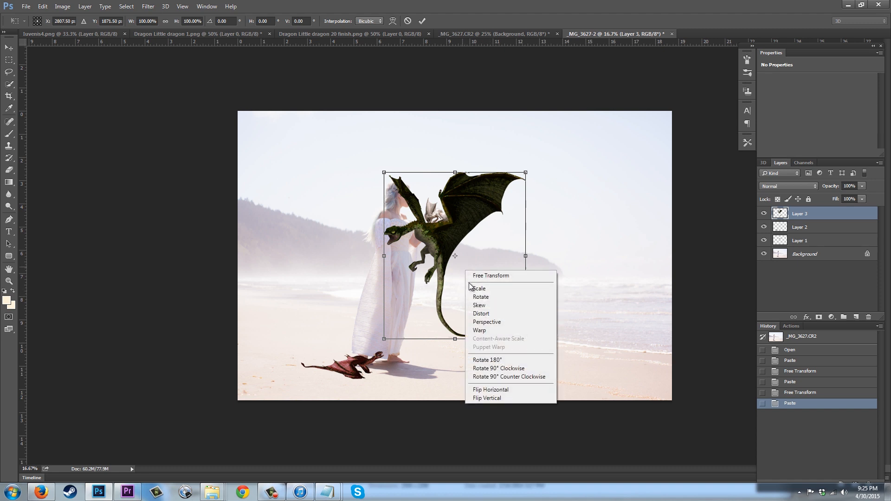
left_click(500, 389)
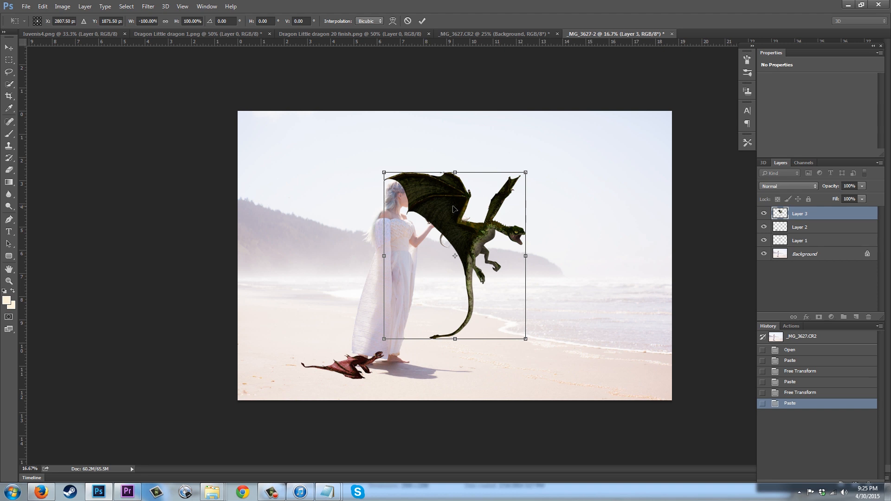
left_click_drag(453, 209, 319, 164)
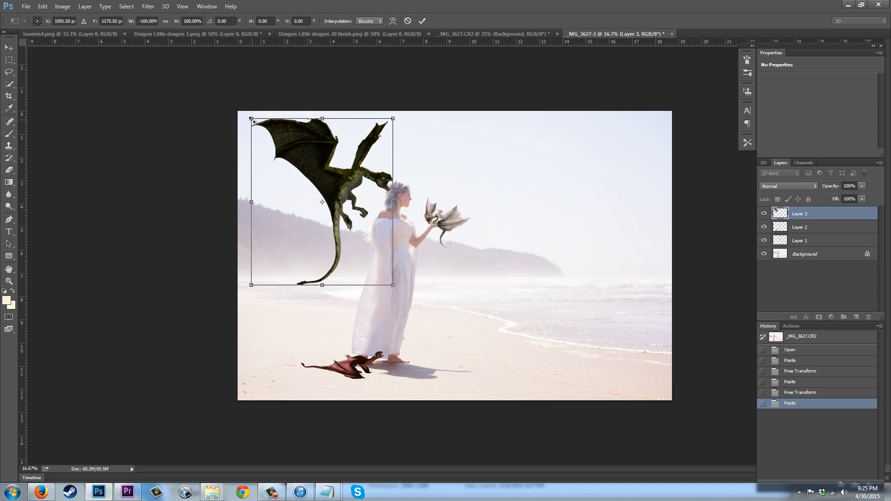
left_click_drag(252, 119, 327, 181)
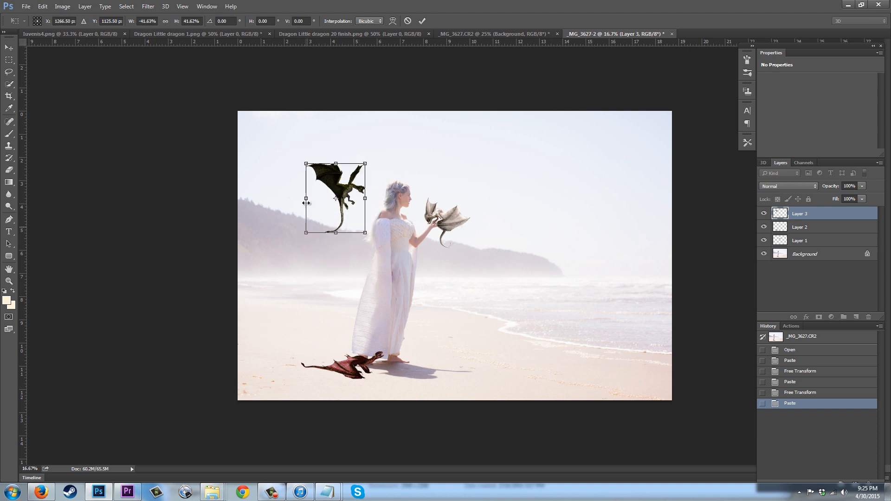
left_click_drag(306, 164, 333, 184)
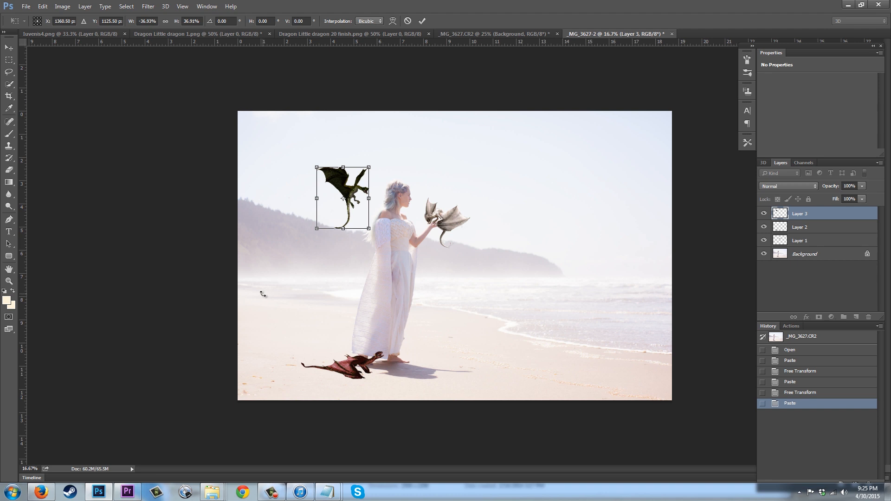
key("Return")
key("z")
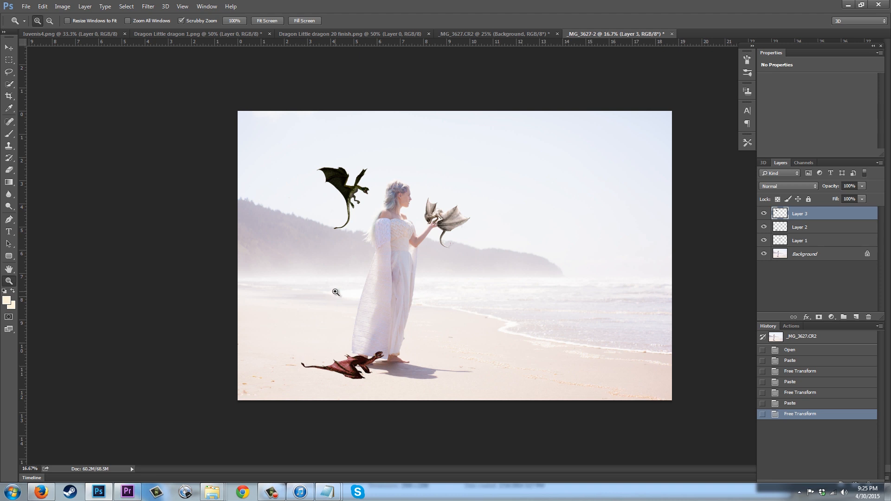
Rename the three dragon layers white, red and green to match their dragons.
left_click(802, 244)
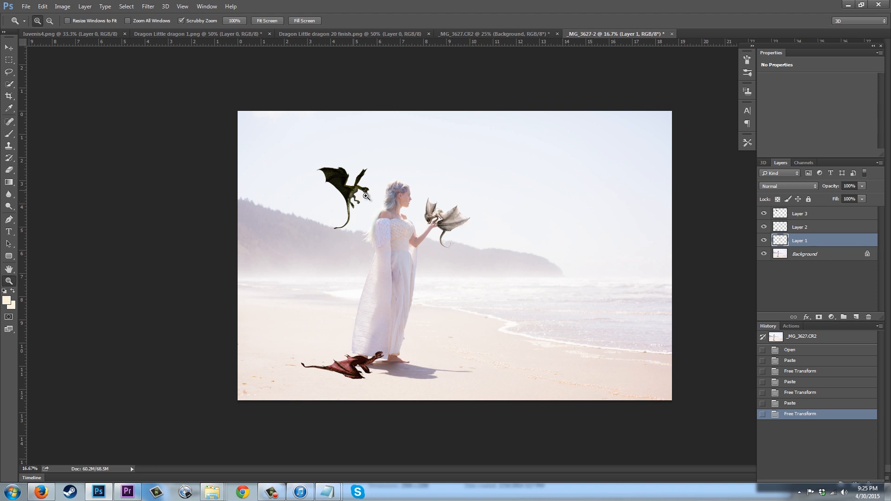
double_click(804, 242)
type("white")
double_click(805, 228)
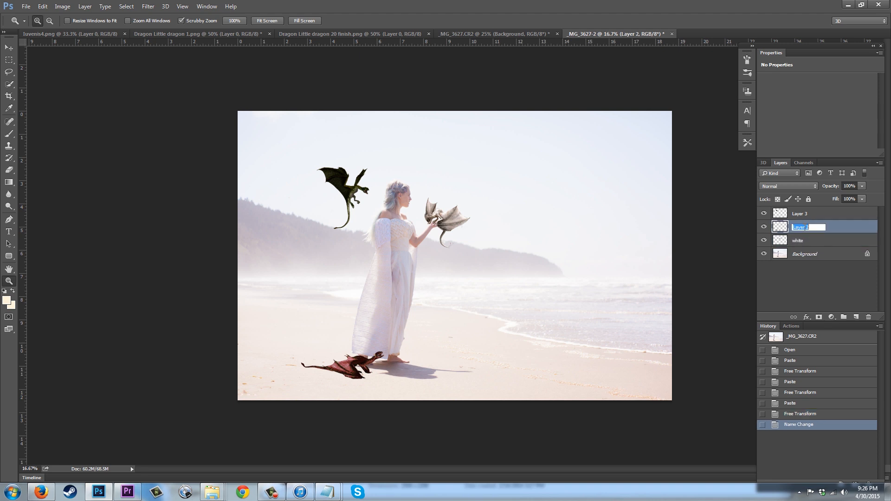
type("red")
double_click(802, 214)
type("g")
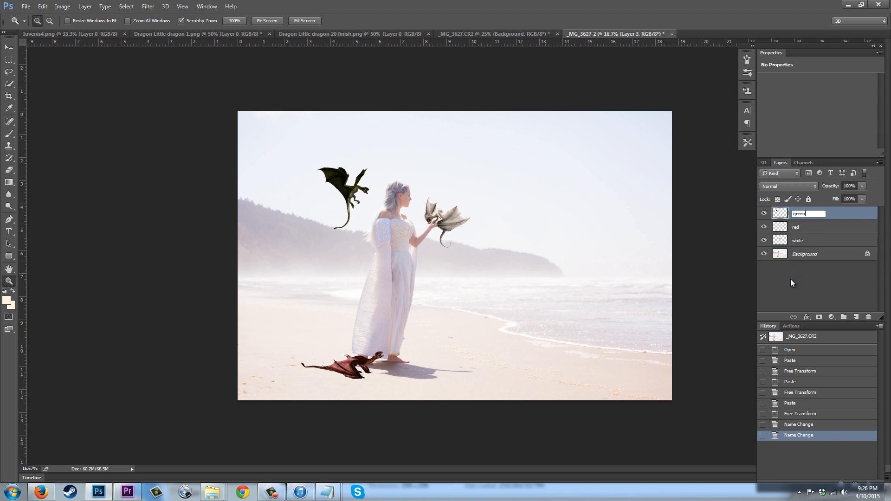
left_click(805, 284)
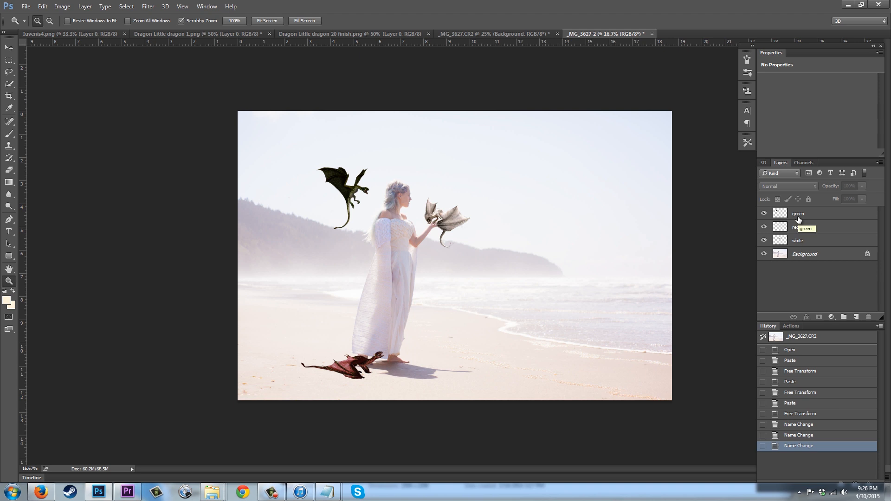
Duplicate the white, red and green dragon layers.
left_click(805, 241)
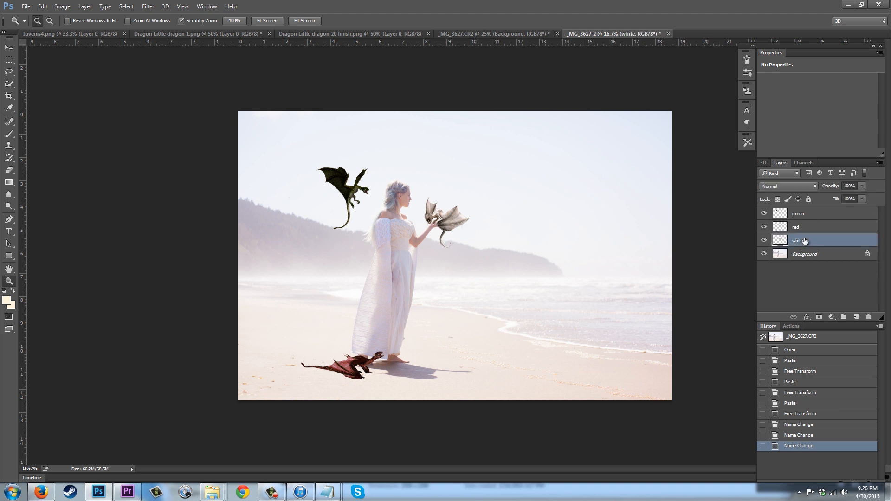
left_click_drag(805, 241, 857, 319)
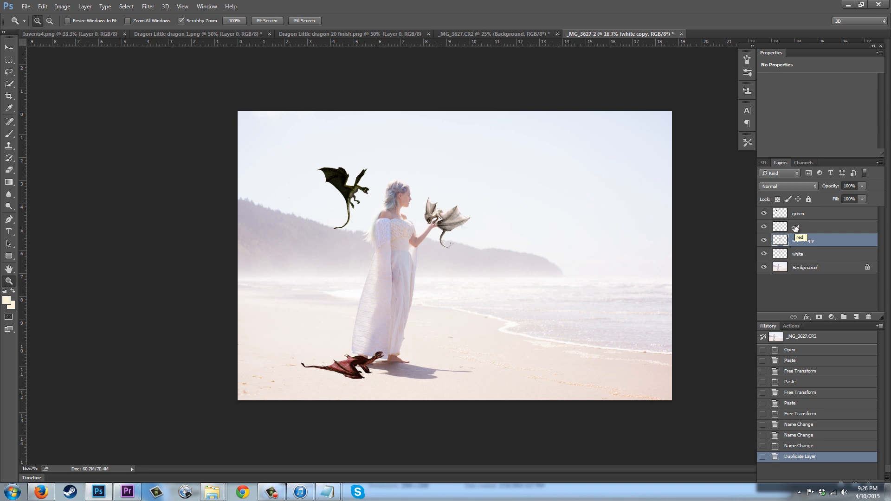
left_click_drag(796, 227, 857, 319)
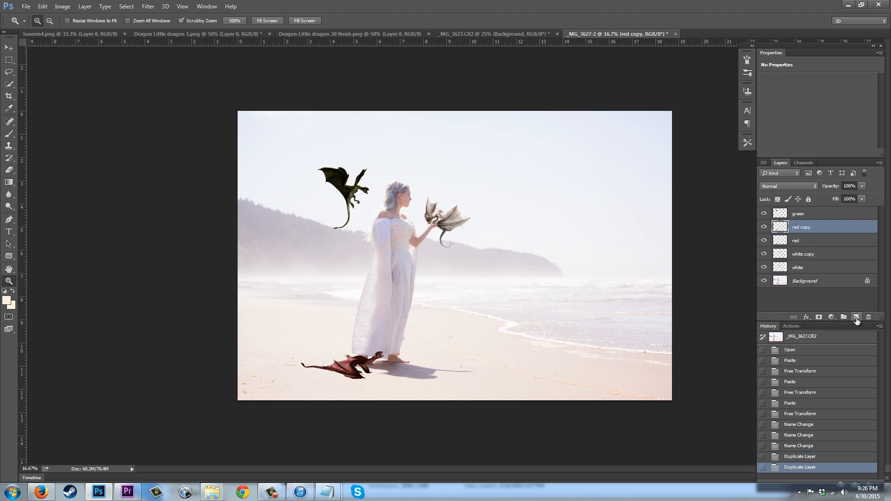
left_click_drag(800, 214, 856, 317)
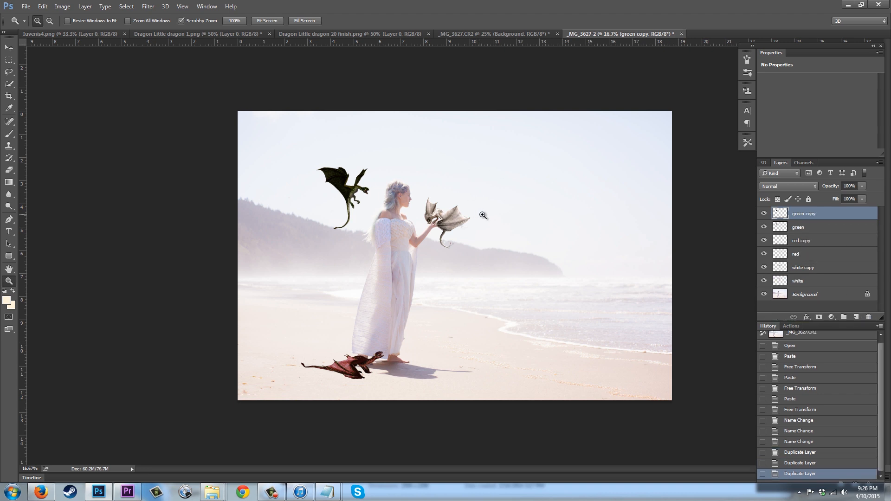
Flip the white copy layer vertically and place it at the water's edge below the original dragon, applying the transform.
left_click(818, 268)
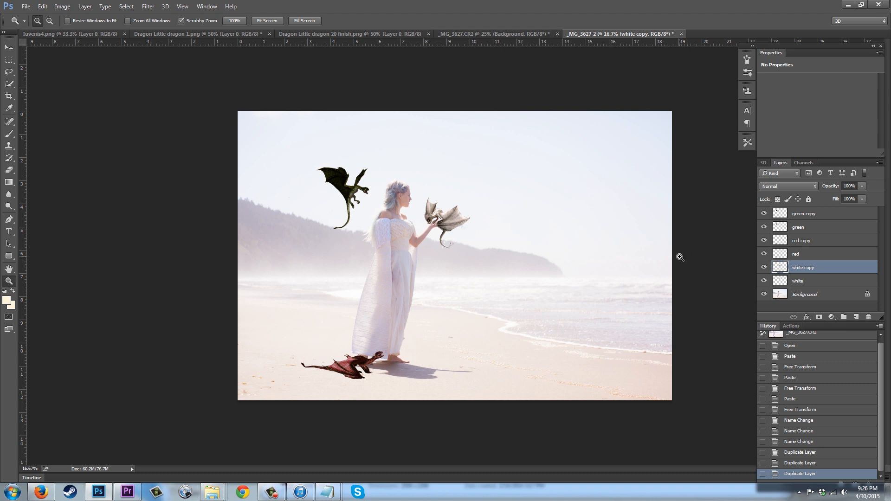
key("ctrl+t")
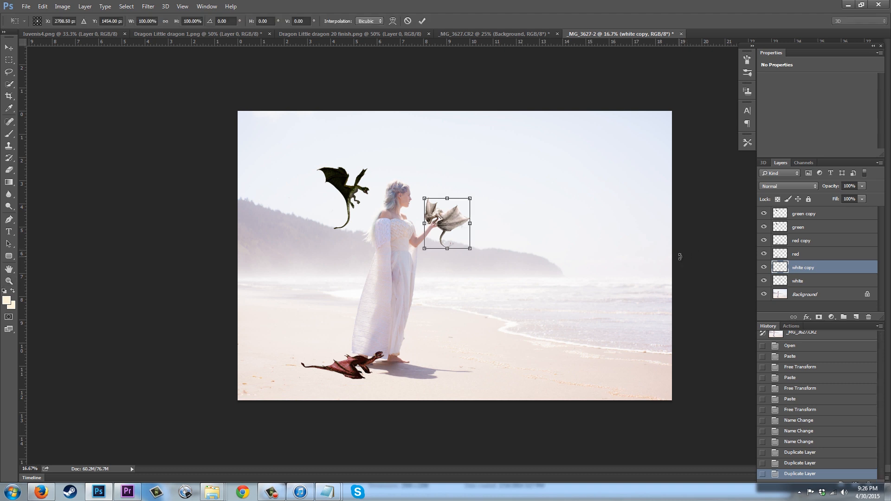
right_click(456, 222)
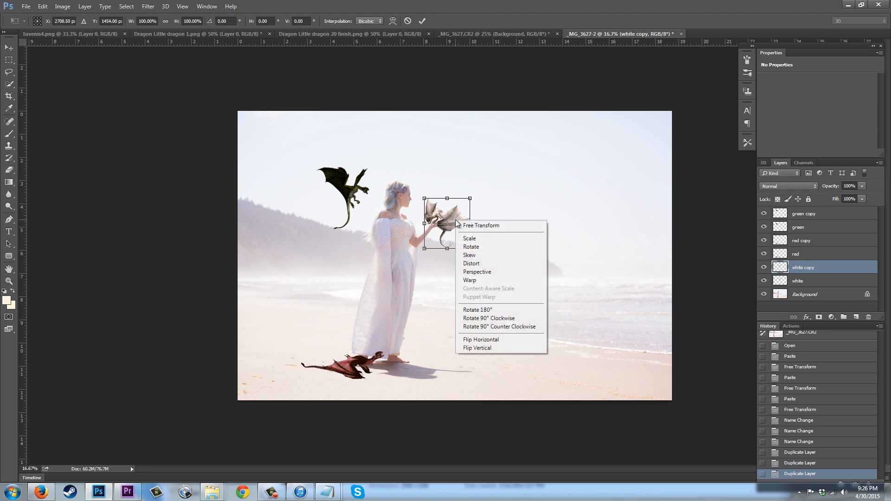
left_click(480, 349)
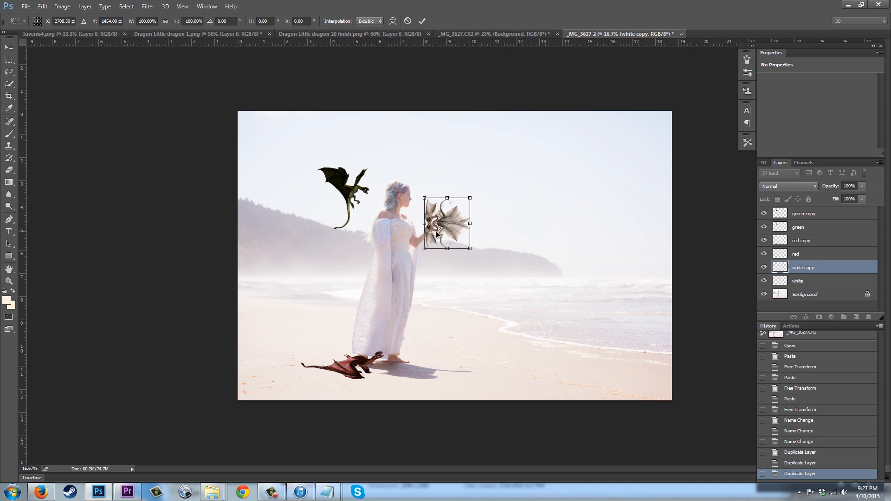
left_click_drag(436, 233, 482, 324)
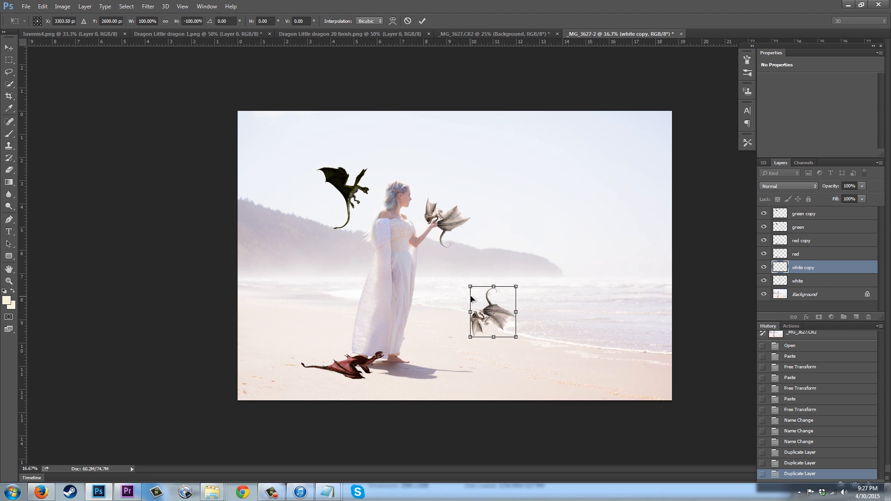
key("Return")
key("z")
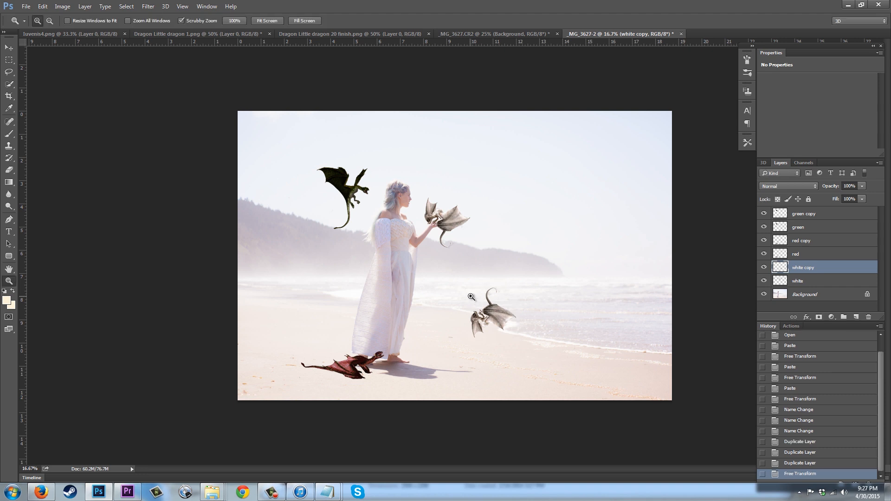
Skew the flipped white dragon copy, pulling one lower corner outward and the other slightly down.
key("v")
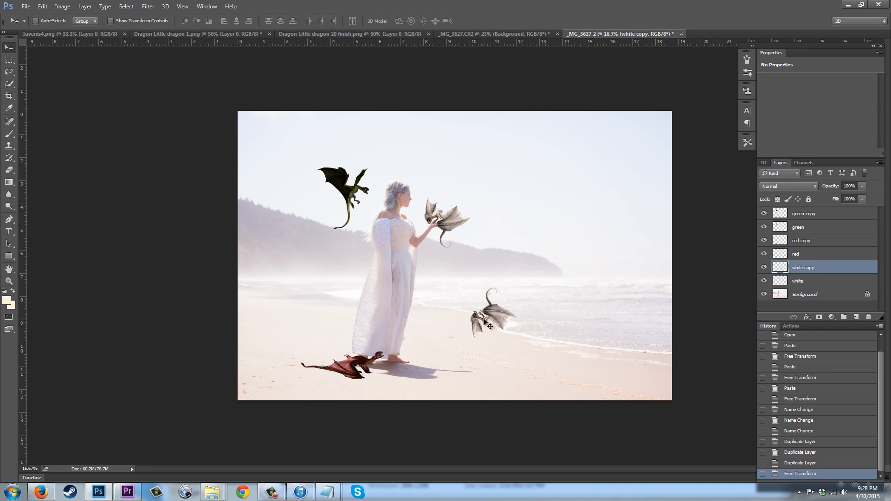
key("ctrl+t")
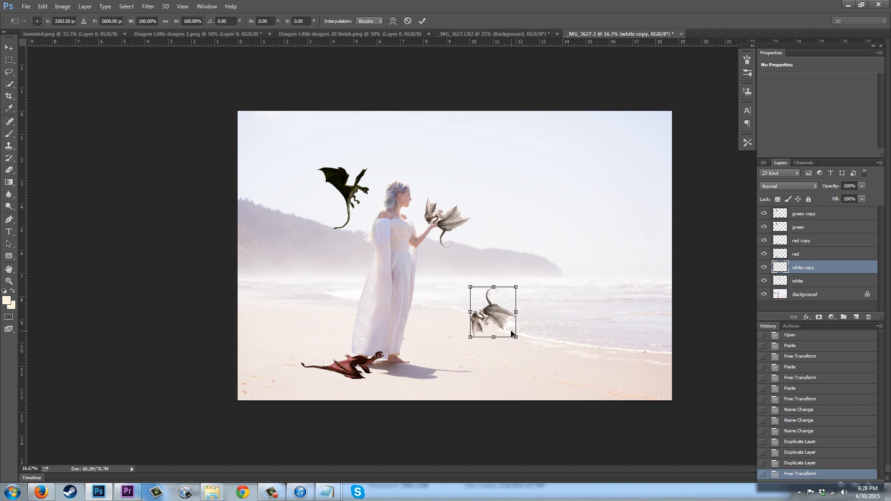
right_click(511, 332)
left_click(529, 368)
left_click_drag(516, 339, 532, 342)
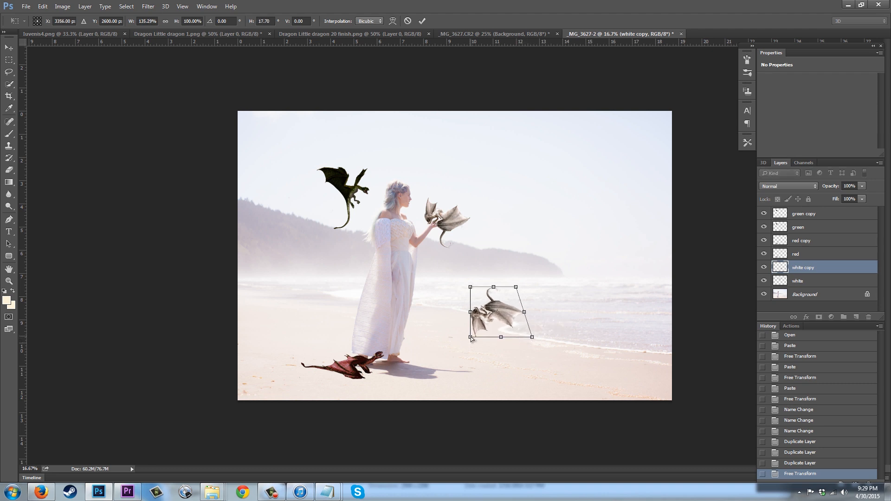
left_click_drag(471, 339, 470, 347)
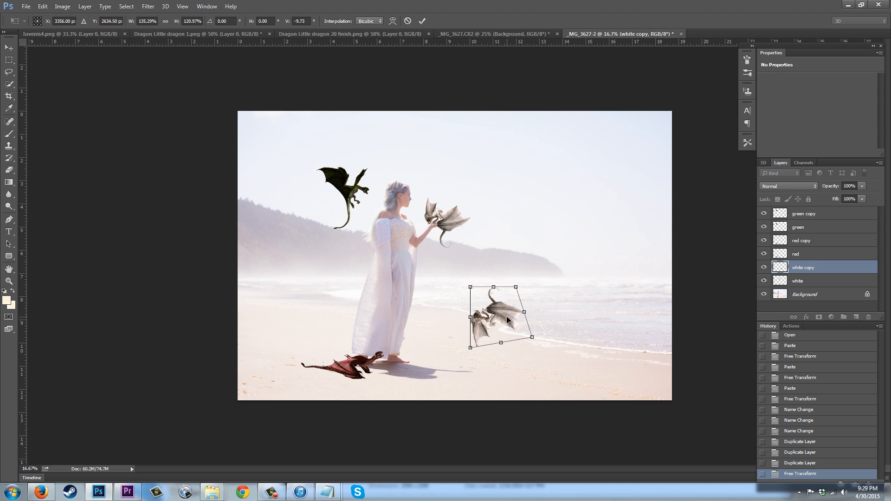
Move the white dragon copy onto the sand at the end of the woman's shadow and skew it flatter, applying the transform.
left_click_drag(507, 317, 494, 374)
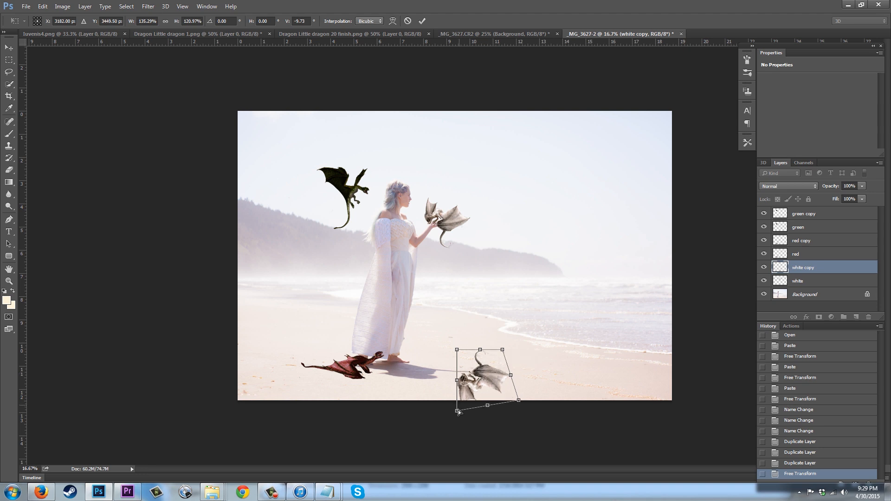
left_click_drag(456, 350, 457, 368)
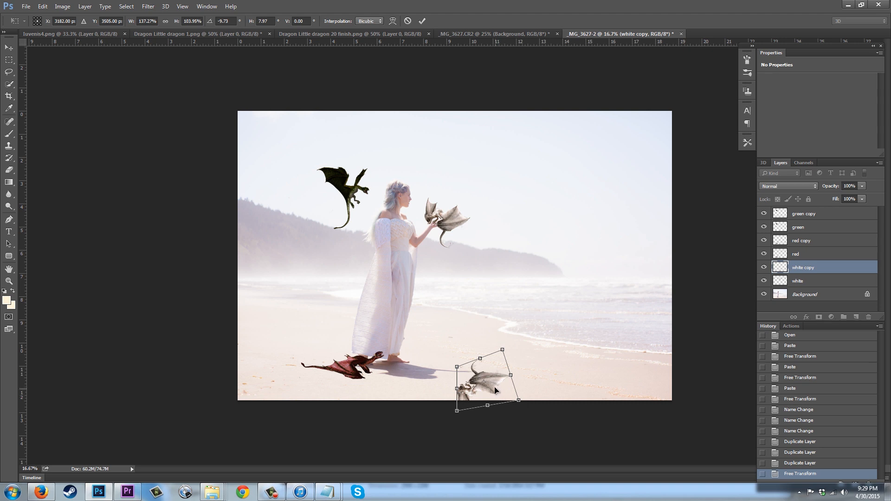
left_click_drag(496, 391, 517, 374)
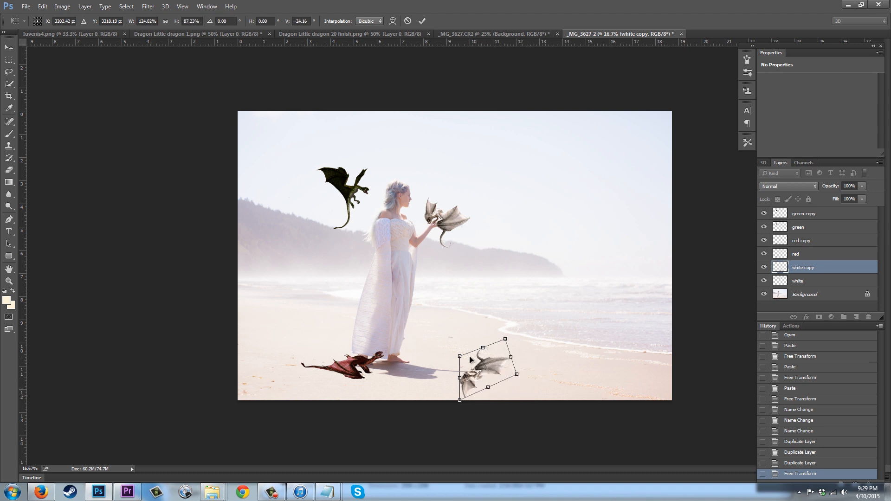
left_click_drag(505, 341, 509, 350)
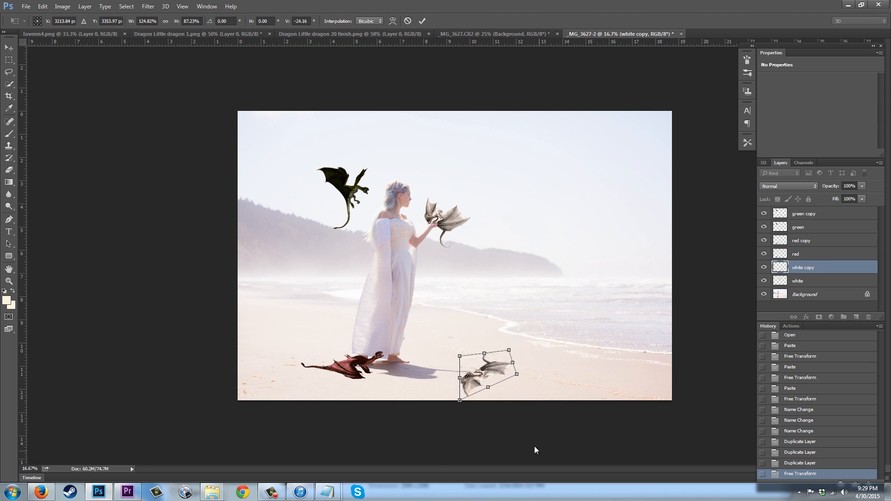
key("Return")
Select the whole flipped dragon on the white copy layer with Quick Selection, including wings, body and tail.
key("w")
left_click(501, 370)
left_click(506, 370)
left_click(509, 370)
left_click(502, 373)
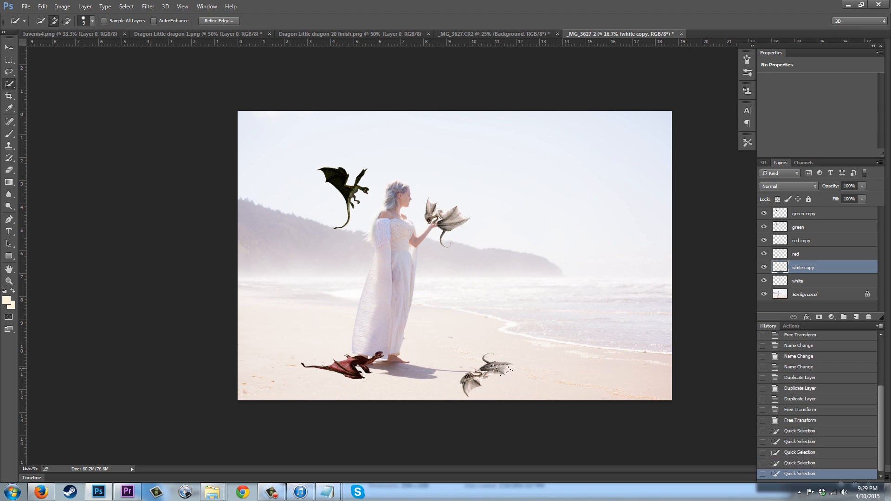
left_click(495, 370)
left_click(486, 373)
left_click(476, 378)
left_click(473, 383)
left_click(471, 388)
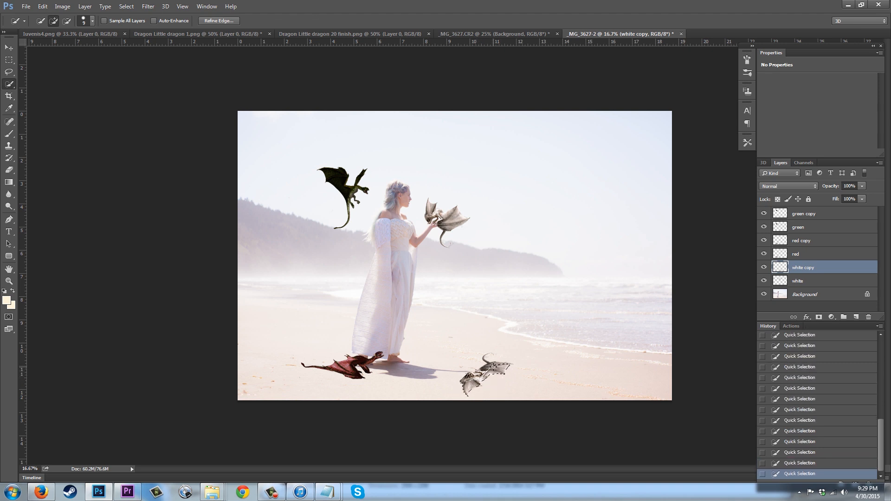
left_click(469, 391)
left_click(480, 377)
left_click(490, 367)
left_click(492, 390, "alt")
key("v")
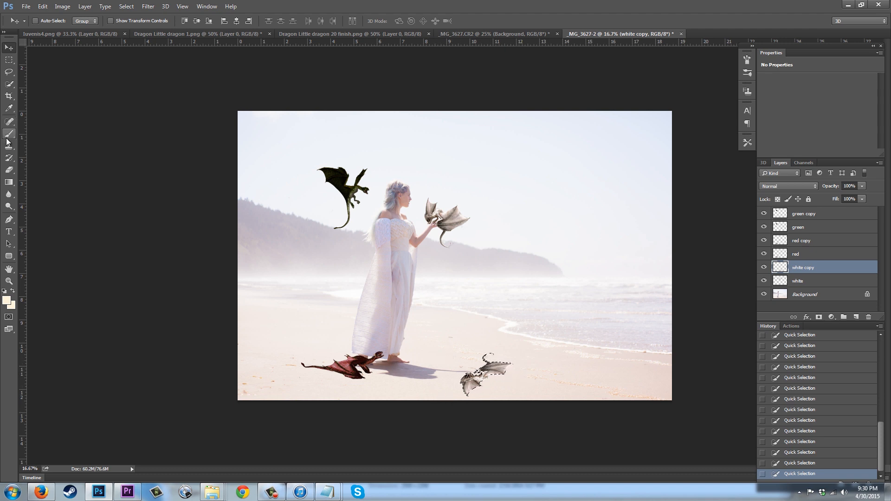
Sample the woman's shadow on the sand as the foreground color and darken it to #2c2a2f.
left_click(8, 109)
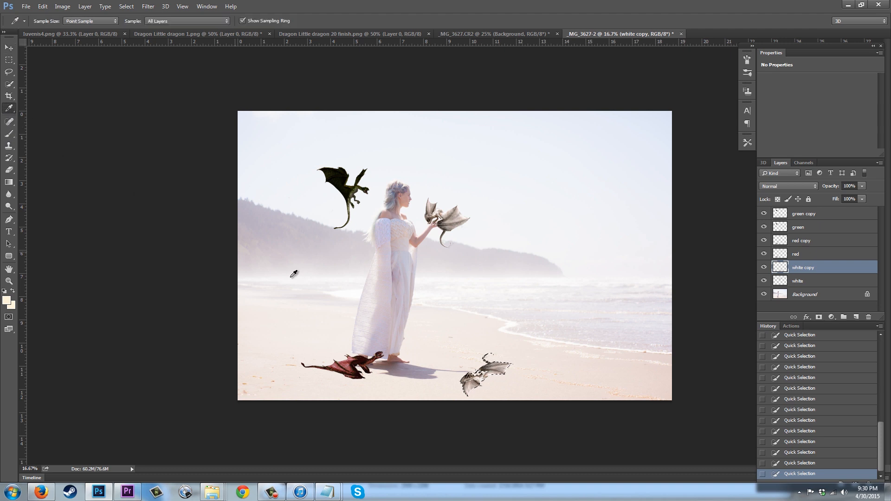
left_click(417, 367)
mouse_move(212, 493)
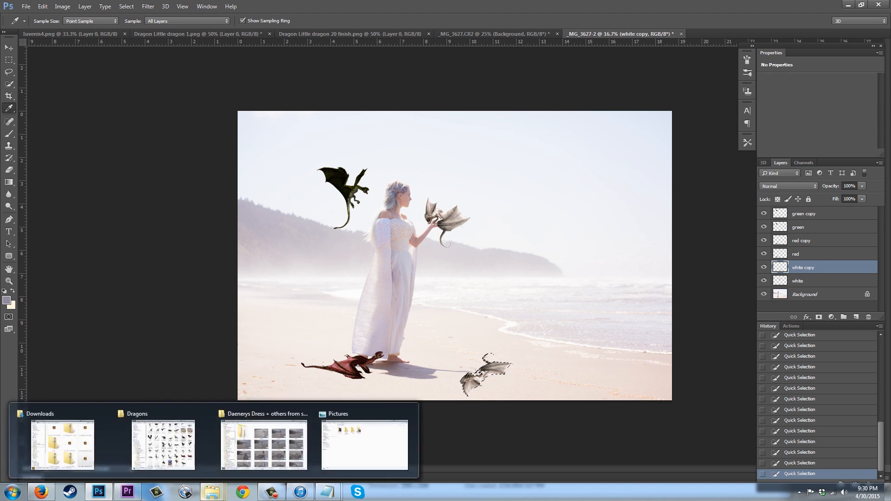
left_click(6, 301)
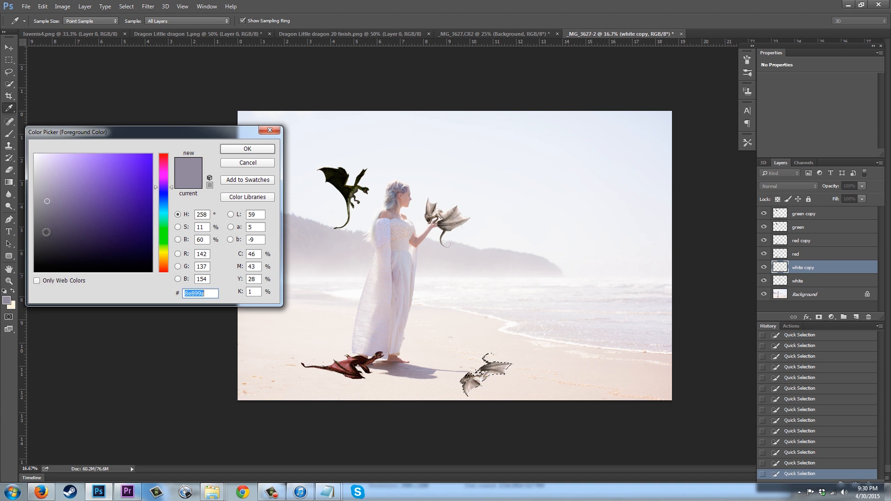
left_click(47, 242)
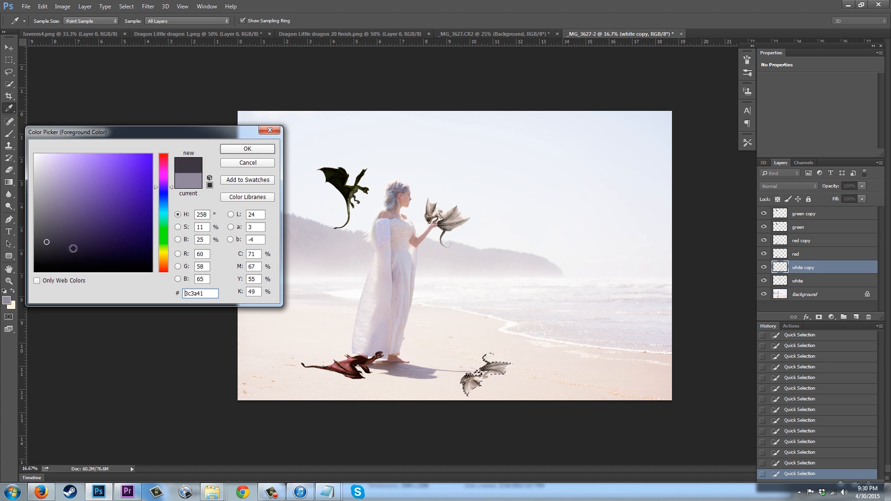
left_click(46, 250)
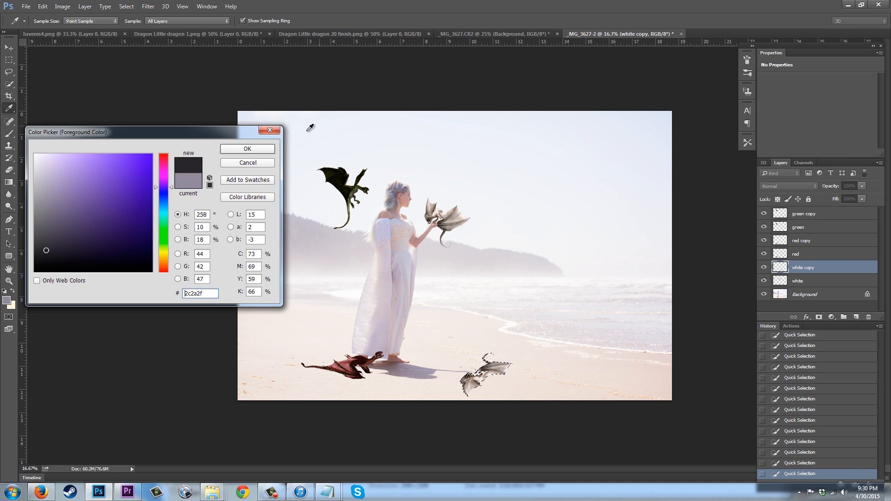
left_click(252, 148)
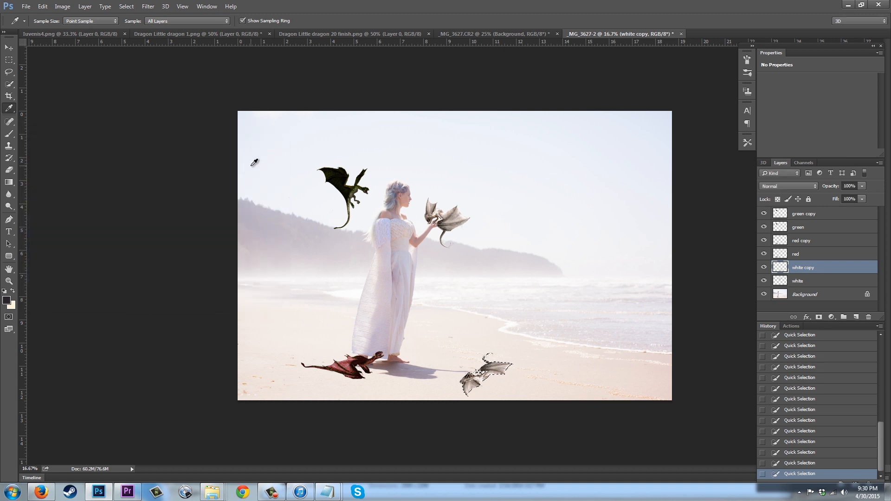
Reduce the brush size to 600 and paint over the selected white dragon copy in Overlay mode.
left_click(9, 133)
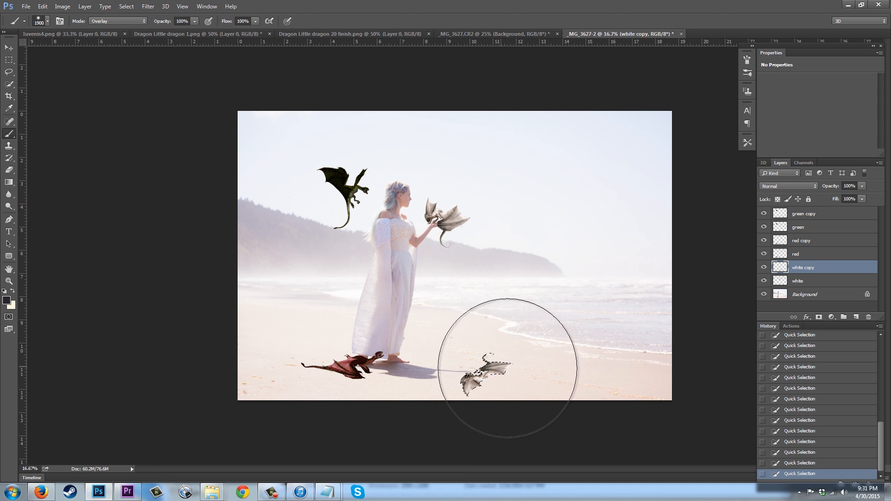
key("bracketleft")
key("bracketleft")
key("bracketleft")
key("bracketleft")
key("bracketleft")
key("bracketleft")
key("bracketleft")
key("bracketleft")
key("bracketleft")
key("bracketleft")
key("bracketleft")
key("bracketleft")
key("bracketleft")
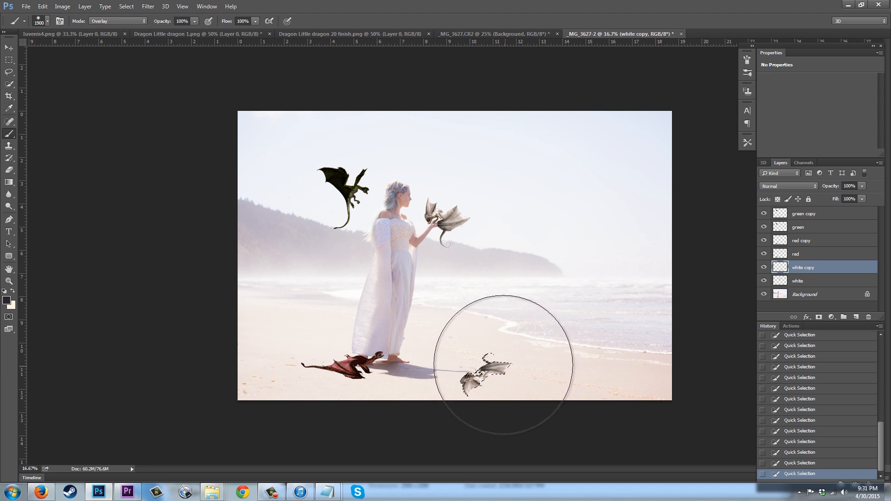
mouse_move(494, 347)
left_mouse_down()
mouse_move(506, 357)
mouse_move(453, 381)
mouse_move(507, 367)
mouse_move(496, 351)
left_mouse_up()
Switch the brush mode to Normal and paint the selected dragon copy solid with the dark shadow color.
left_click(117, 21)
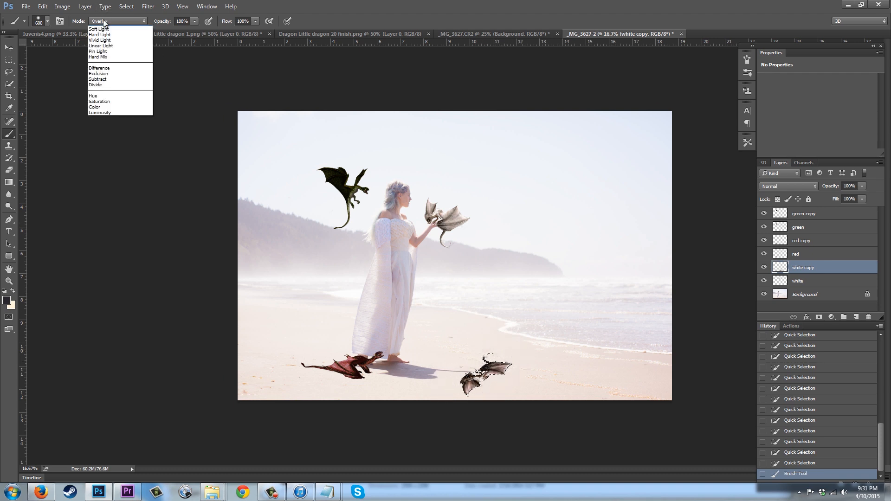
left_click(100, 20)
mouse_move(560, 375)
left_mouse_down()
mouse_move(455, 390)
mouse_move(518, 379)
mouse_move(530, 359)
mouse_move(467, 392)
mouse_move(493, 358)
mouse_move(484, 352)
mouse_move(483, 396)
left_mouse_up()
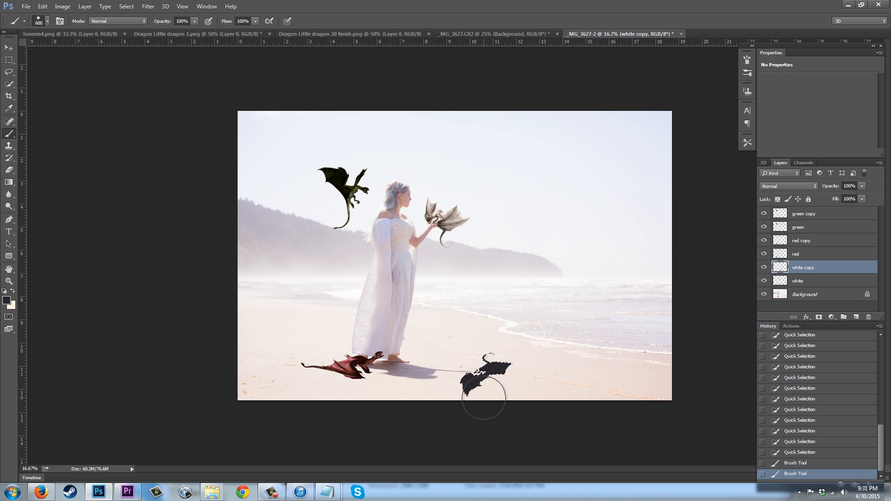
Deselect the dragon shape and lower the white copy layer's opacity to 49%.
left_click(862, 186)
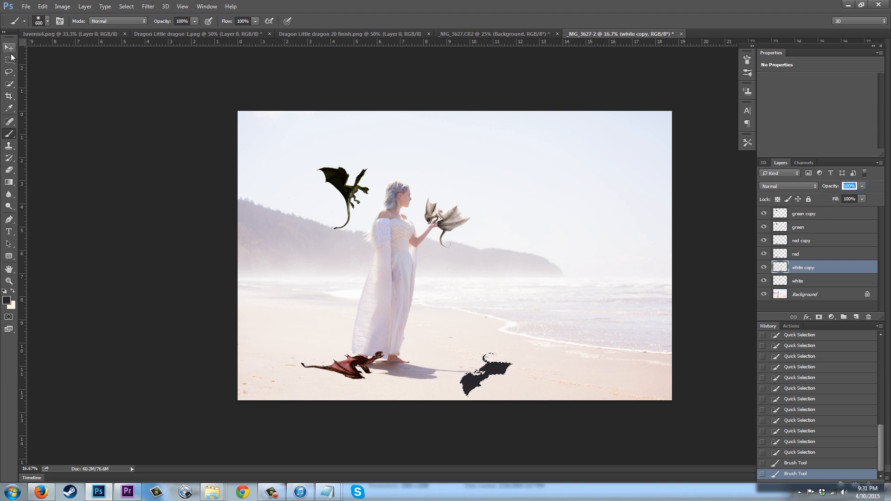
key("l")
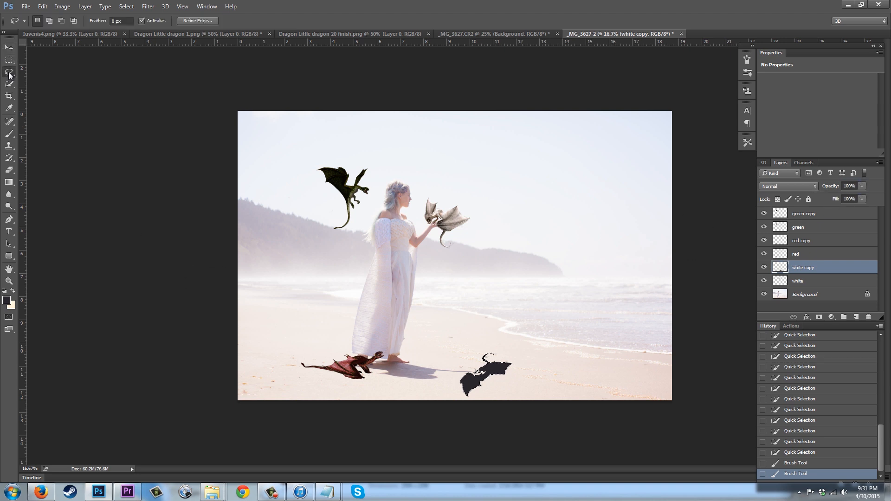
right_click(495, 374)
left_click(514, 201)
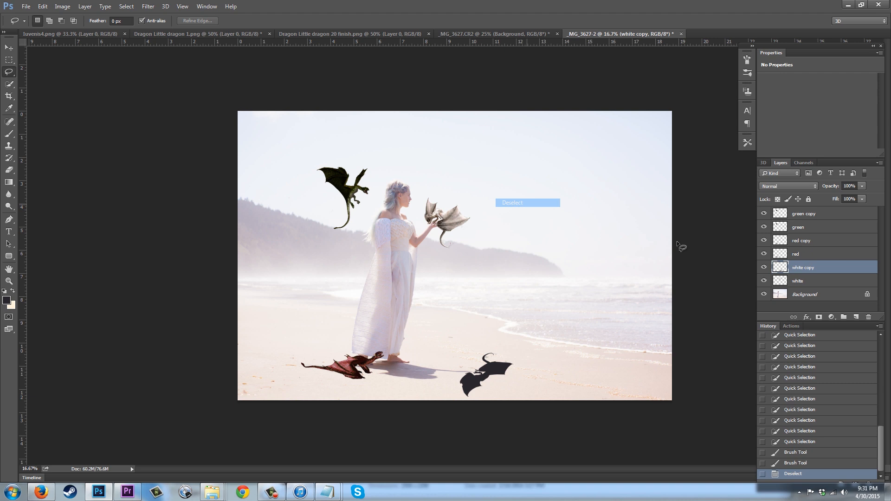
left_click(863, 186)
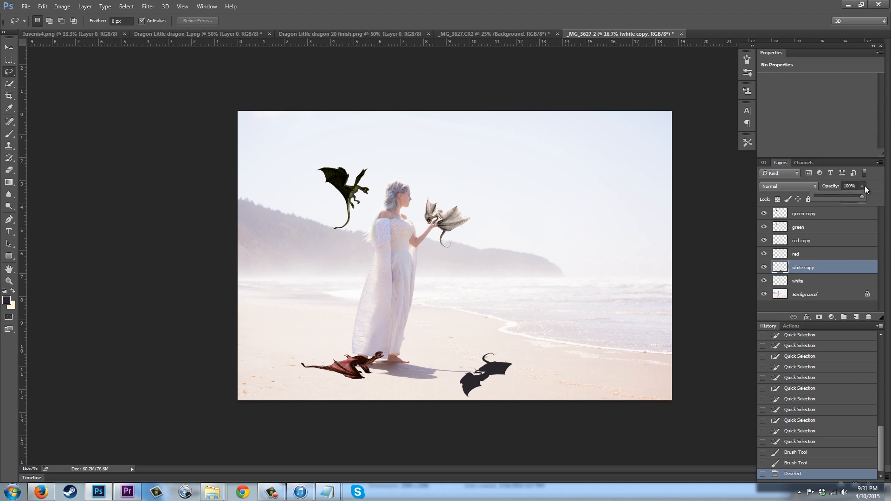
left_click(837, 196)
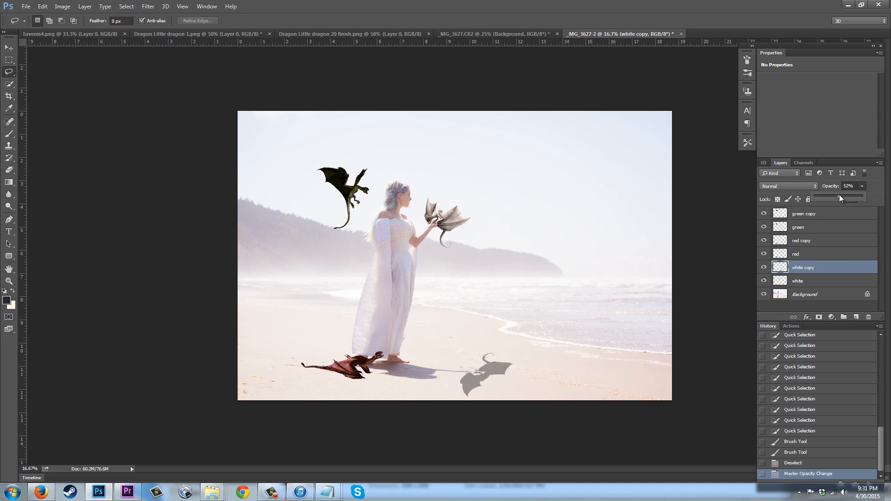
left_click_drag(840, 196, 838, 198)
Move the white dragon's shadow closer to the woman's shadow and nudge it slightly downward.
left_click(8, 48)
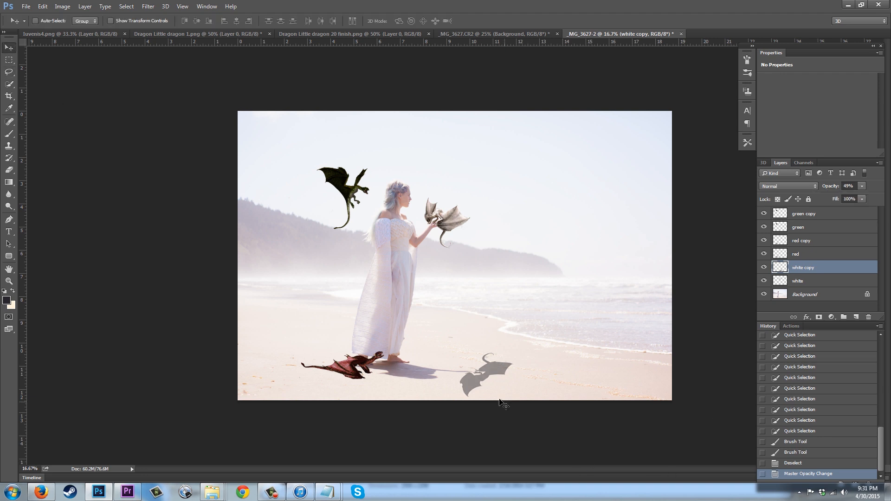
left_click_drag(483, 377, 474, 378)
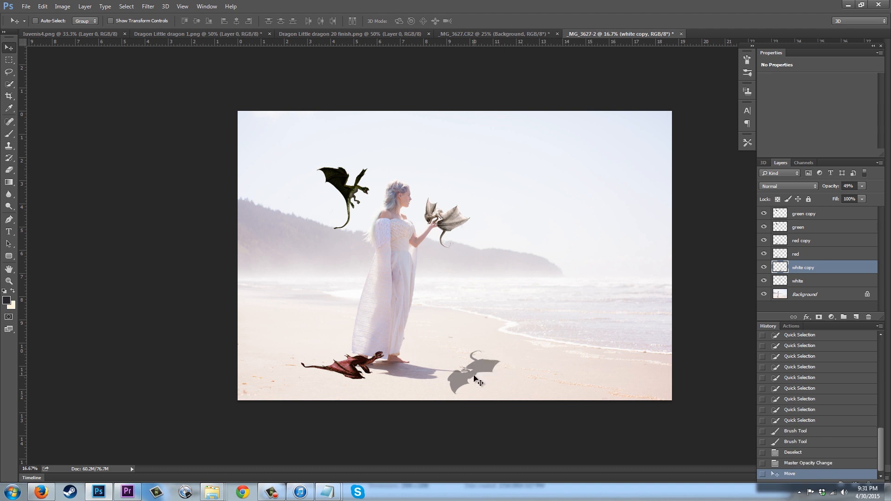
key("Down")
key("Down")
key("Down")
key("Down")
key("Left")
key("Down")
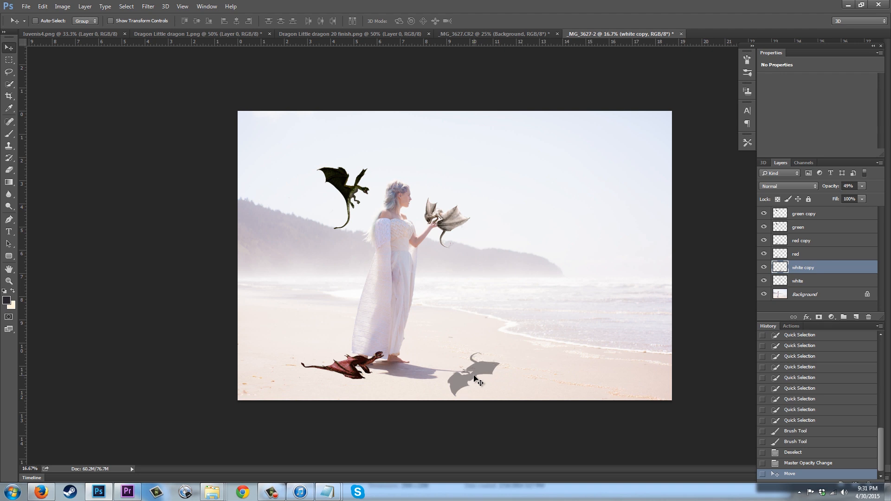
key("Right")
key("Left")
key("Left")
key("Right")
Tint the white dragon's shadow purple with Selective Color on Blacks, lowering yellow slightly and fine-tuning magenta.
left_click(63, 9)
mouse_move(135, 31)
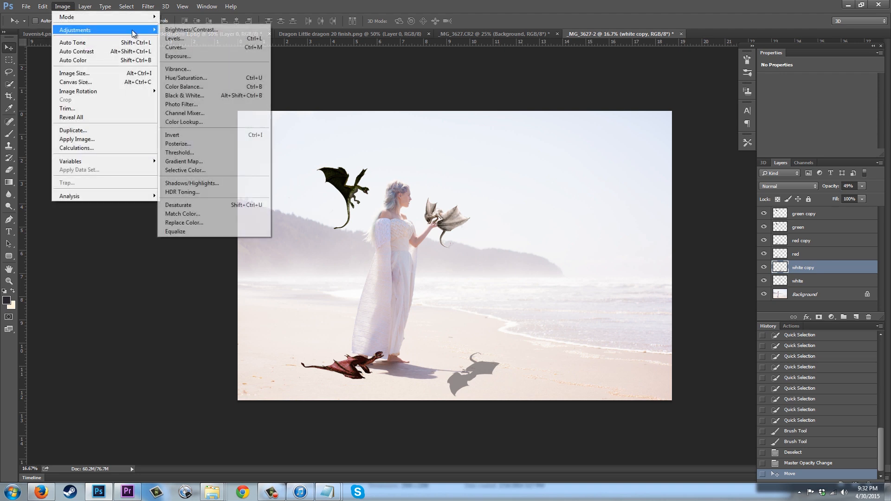
left_click(200, 170)
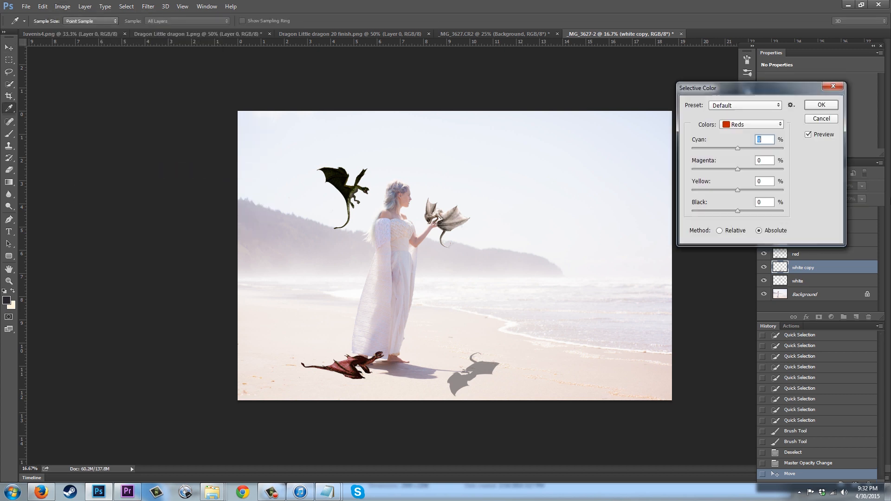
left_click(784, 124)
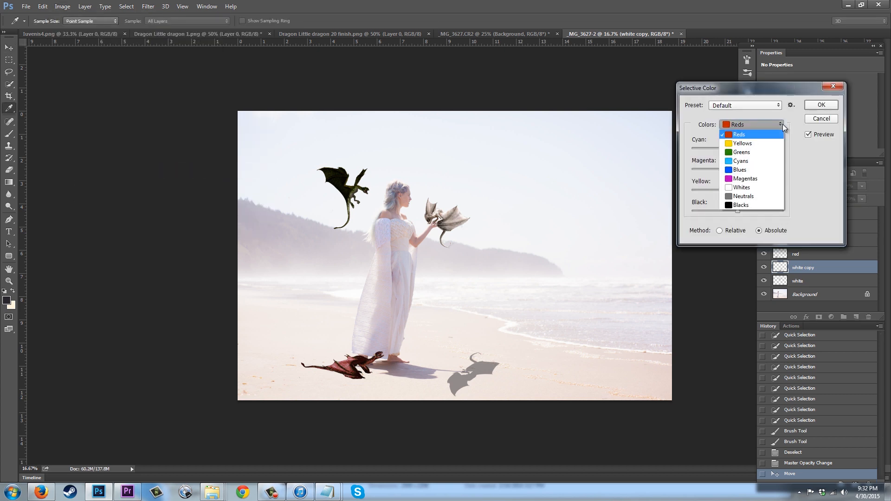
left_click(731, 203)
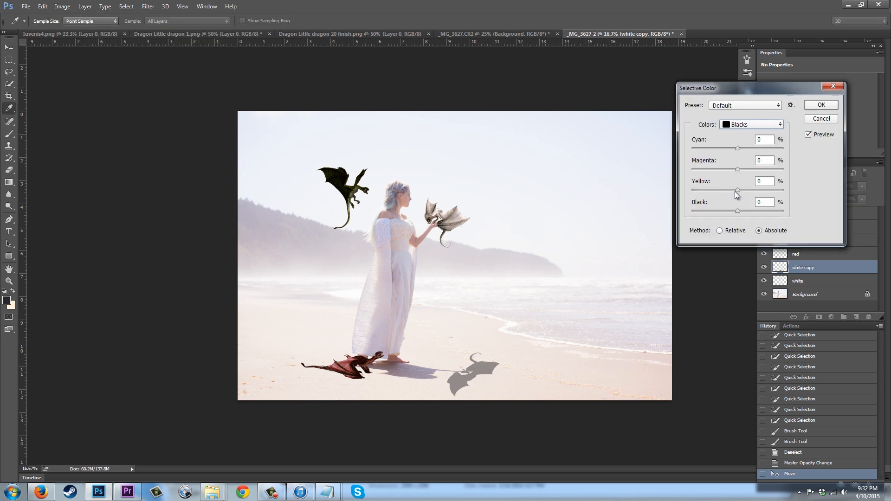
left_click_drag(735, 191, 731, 192)
left_click(739, 168)
left_click(822, 105)
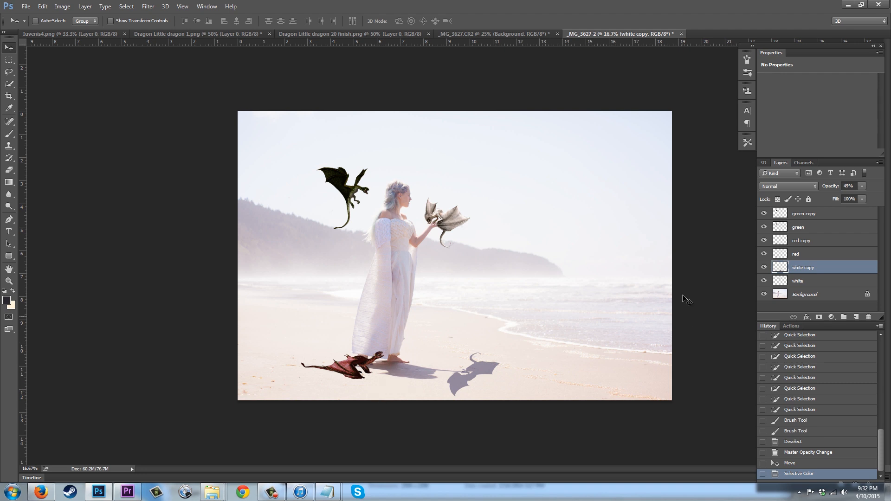
Flip the red copy layer vertically, tilt it slightly clockwise and move it just below the original red dragon.
left_click(807, 242)
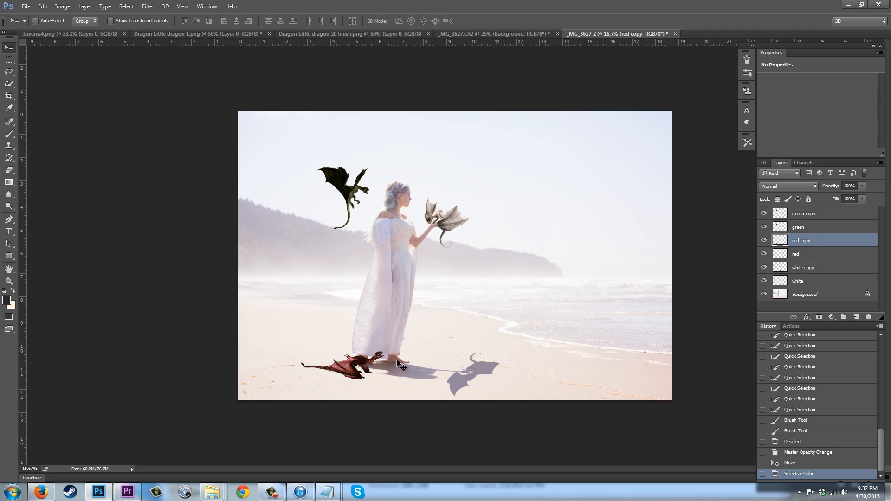
key("ctrl+t")
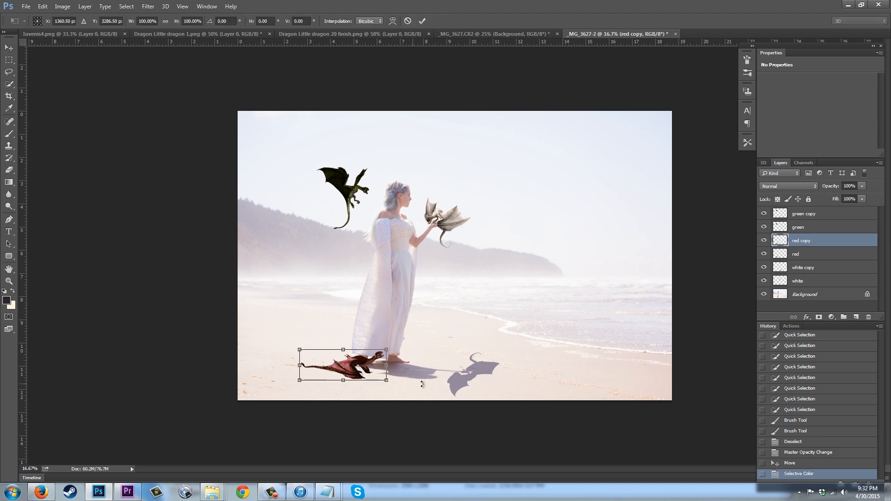
right_click(380, 370)
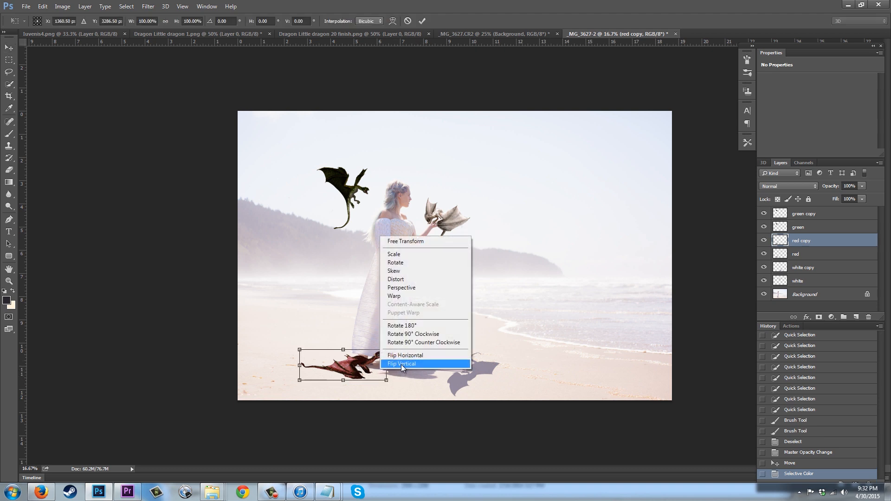
left_click(401, 364)
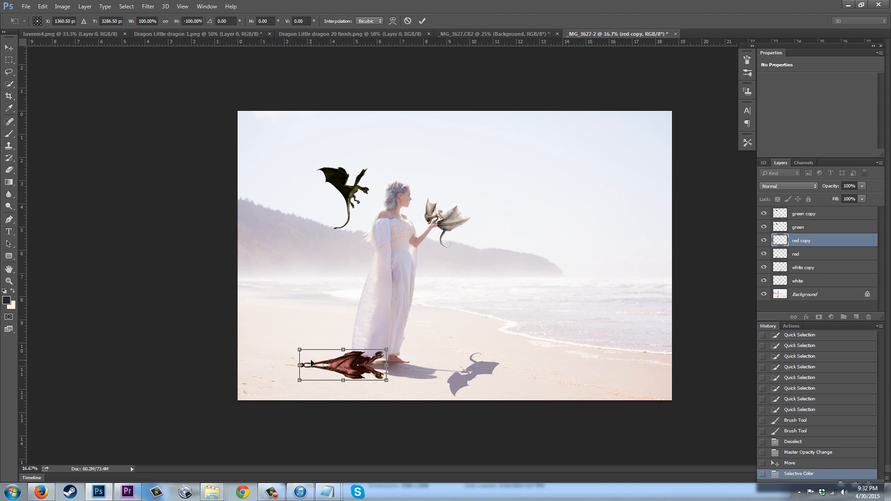
left_click_drag(291, 348, 298, 333)
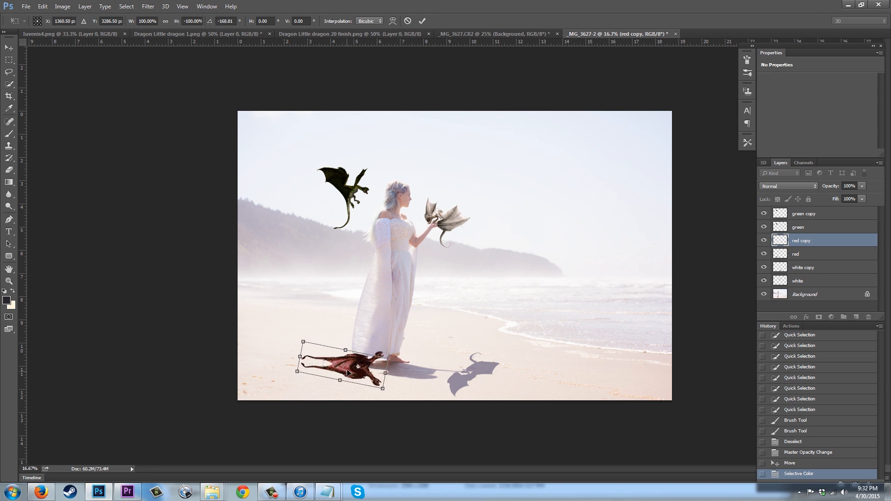
left_click_drag(353, 363, 399, 365)
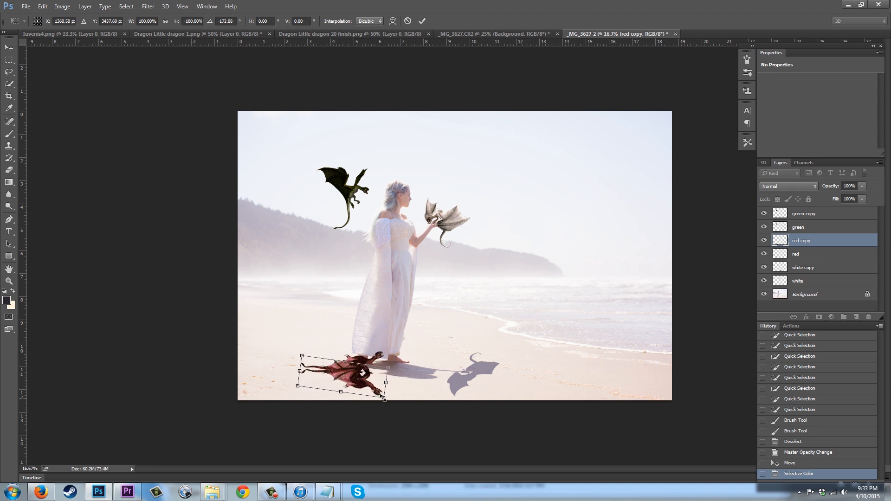
Skew the flipped red copy into a flatter, wider shape lying on the sand beneath the red dragon.
right_click(366, 393)
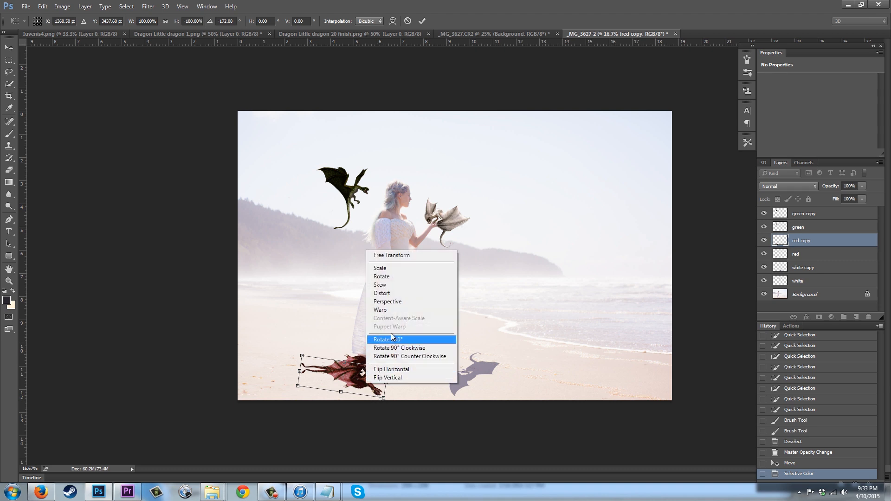
left_click(384, 285)
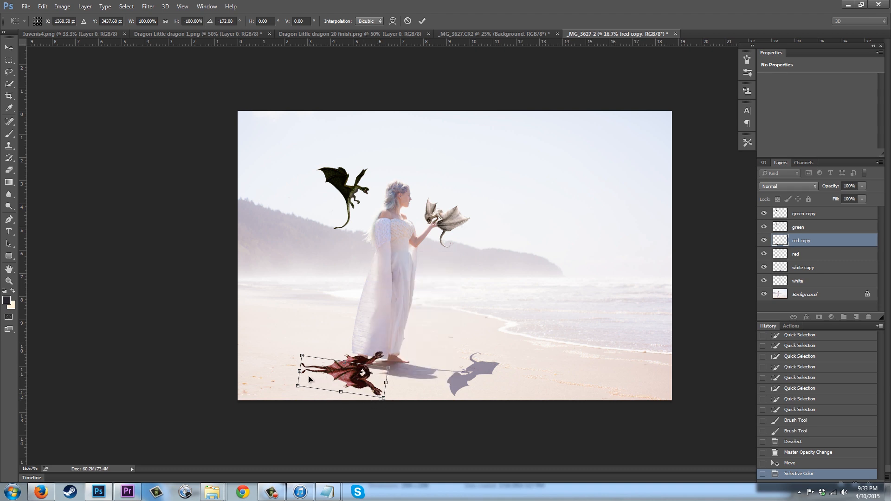
mouse_move(298, 387)
left_mouse_down()
mouse_move(298, 371)
mouse_move(298, 382)
left_mouse_up()
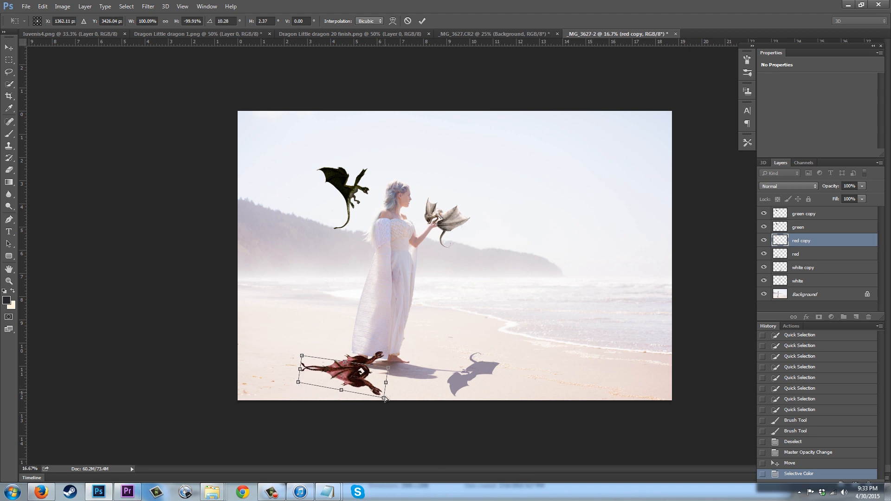
left_click_drag(390, 370, 394, 367)
left_click_drag(386, 401, 396, 402)
left_click_drag(358, 381, 394, 389)
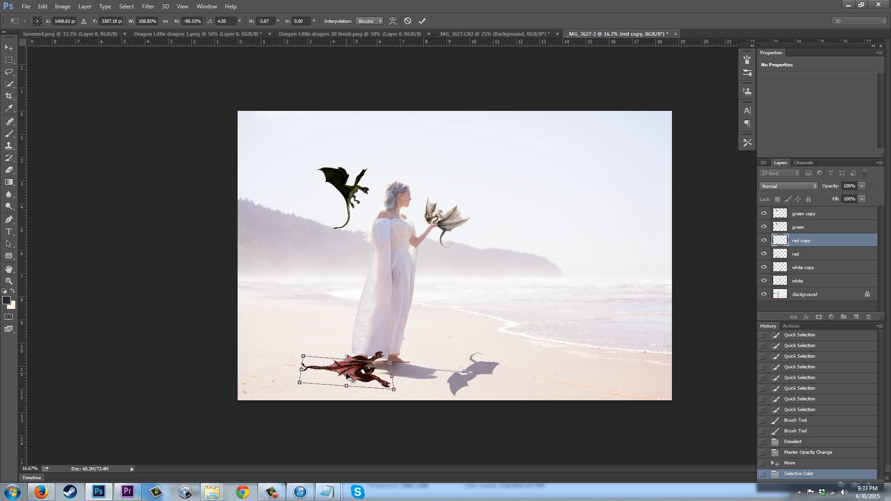
key("Return")
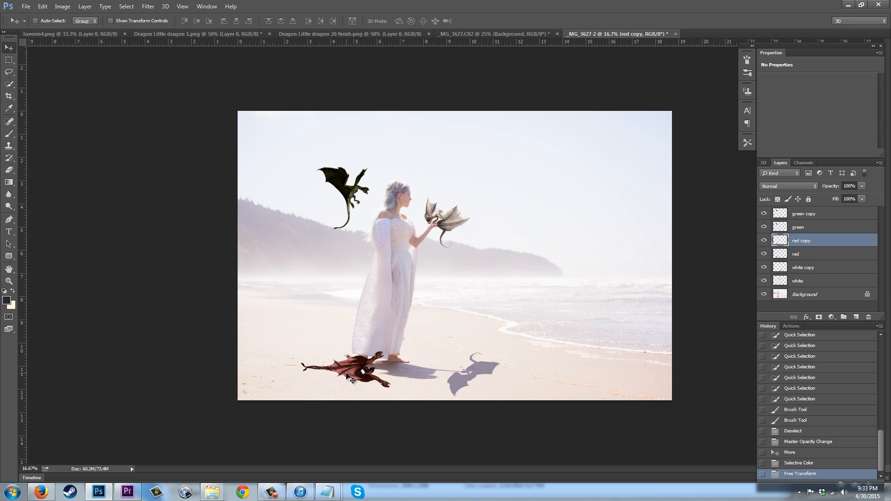
Select the flipped dragon's shape with Quick Selection and move the red copy layer below the red layer.
key("w")
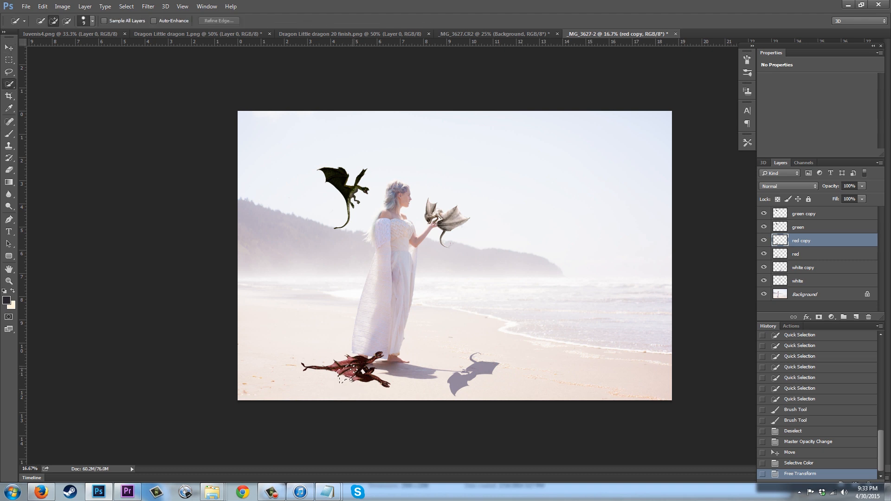
mouse_move(353, 370)
left_mouse_down()
mouse_move(371, 377)
mouse_move(306, 368)
mouse_move(409, 401)
left_mouse_up()
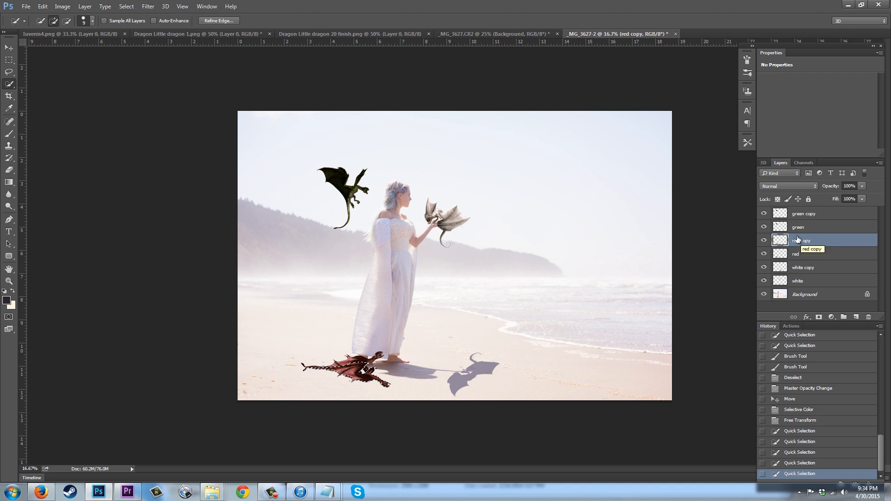
left_click_drag(798, 239, 798, 261)
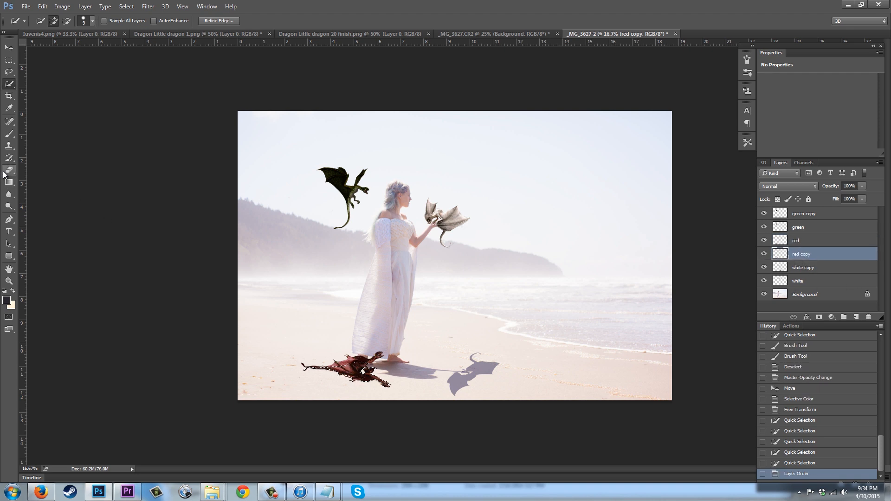
Fill the selected red copy shape with the dark foreground color using the 600 px Brush.
left_click(13, 135)
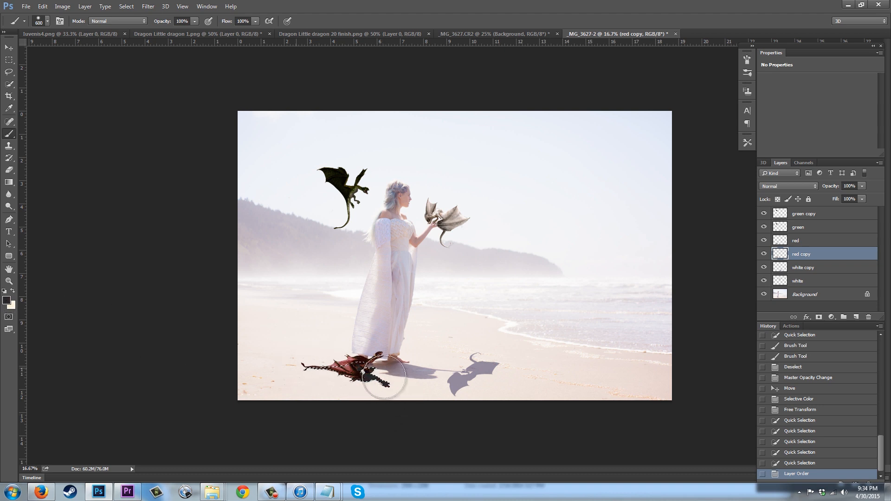
left_click_drag(384, 377, 392, 383)
left_click_drag(303, 361, 302, 362)
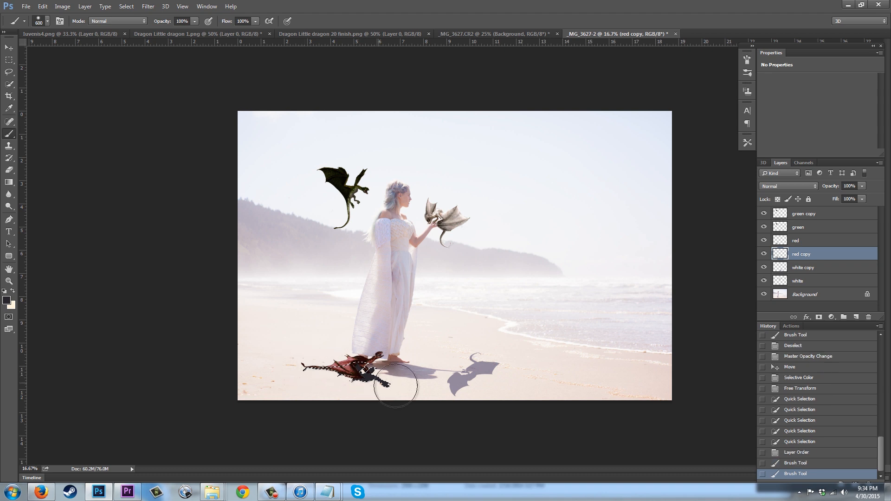
left_click(331, 369)
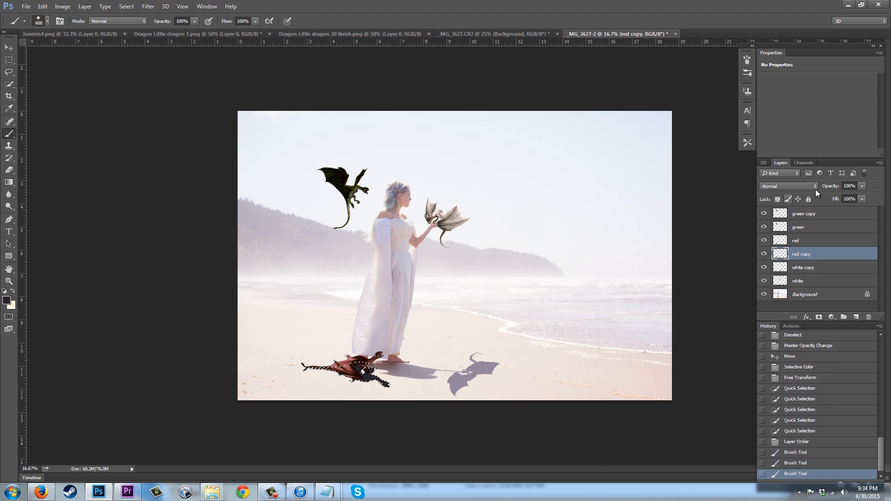
Lower the red copy layer's opacity to 49%.
left_click(865, 186)
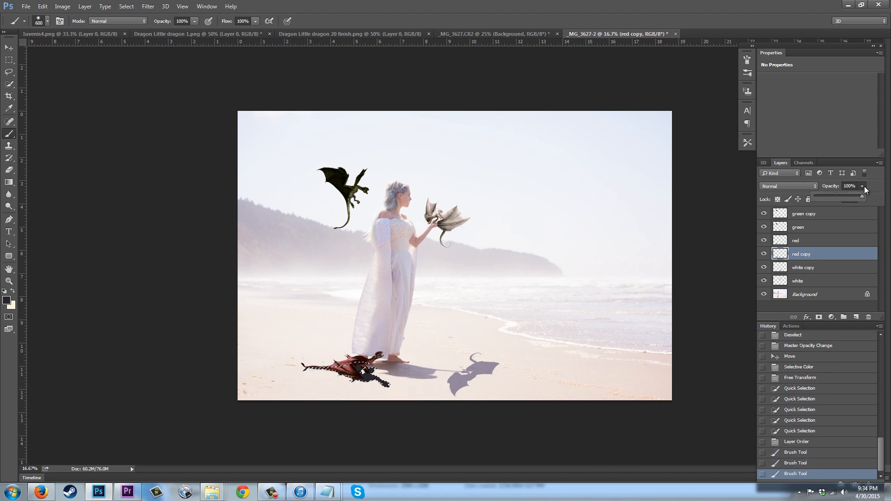
left_click(843, 196)
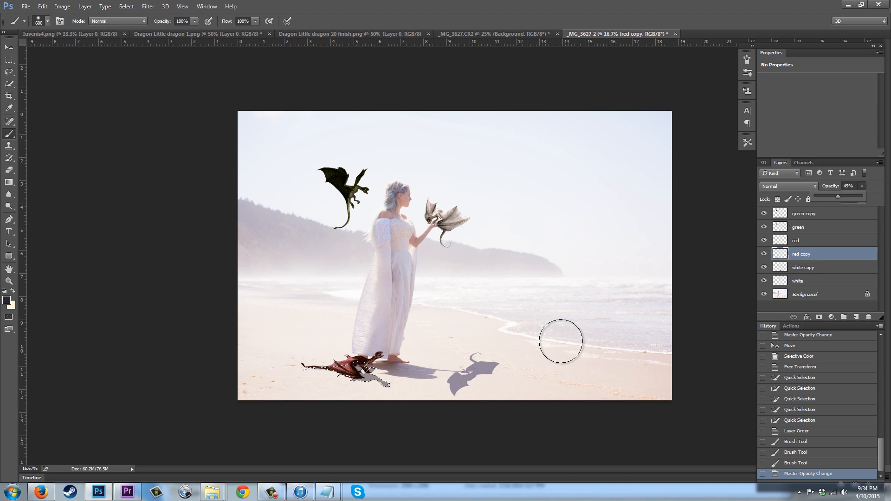
left_click(562, 321)
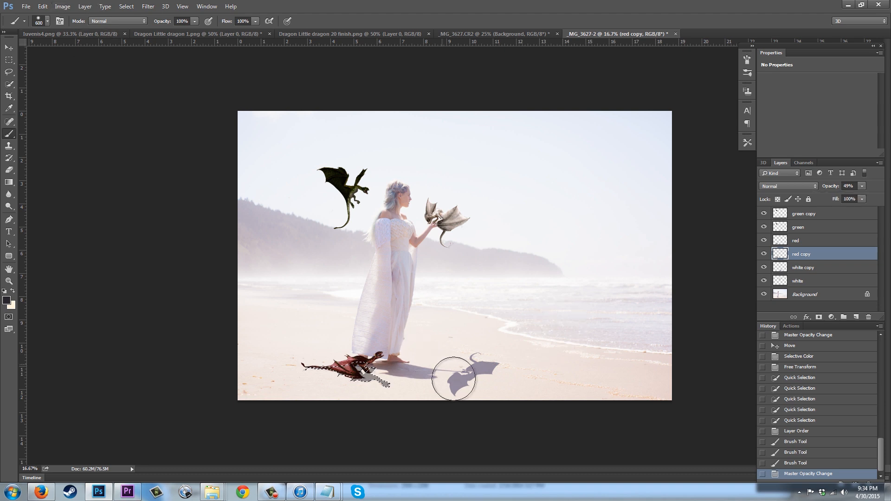
Tint the red dragon's shadow with Selective Color on Blacks, setting Magenta to +5% and Yellow to -17%.
left_click(65, 6)
mouse_move(90, 30)
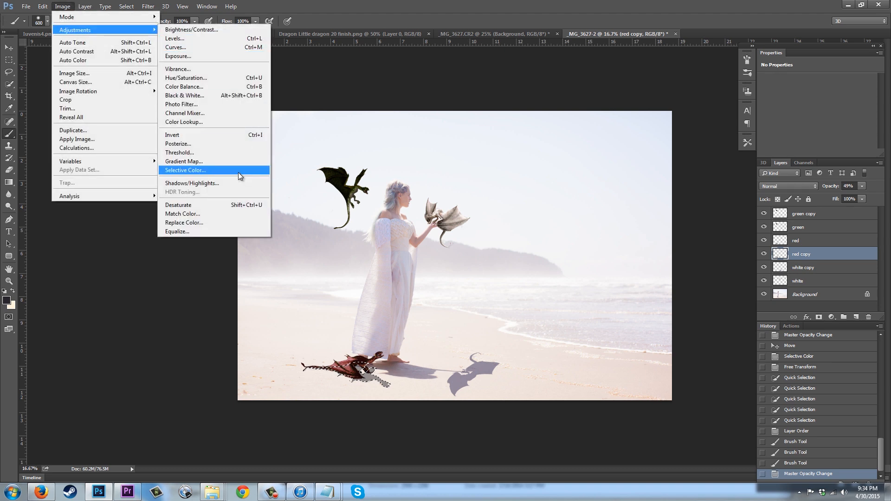
left_click(240, 171)
left_click(776, 125)
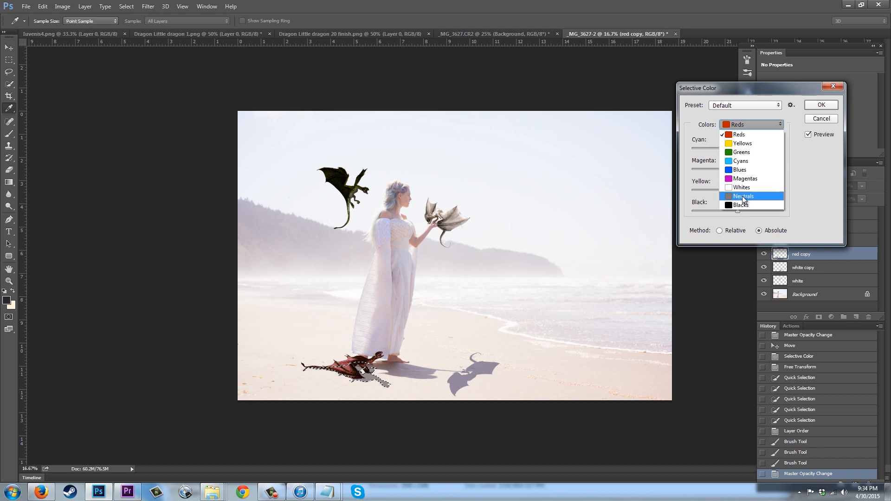
left_click(742, 205)
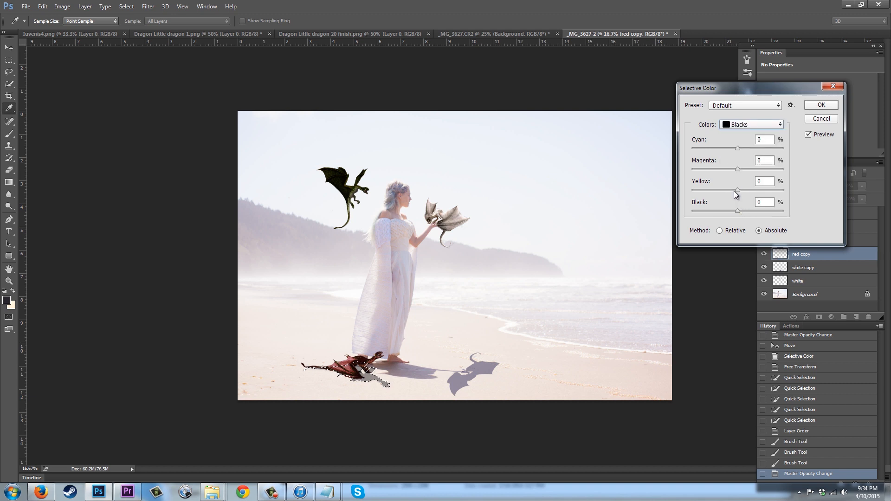
left_click_drag(737, 190, 730, 190)
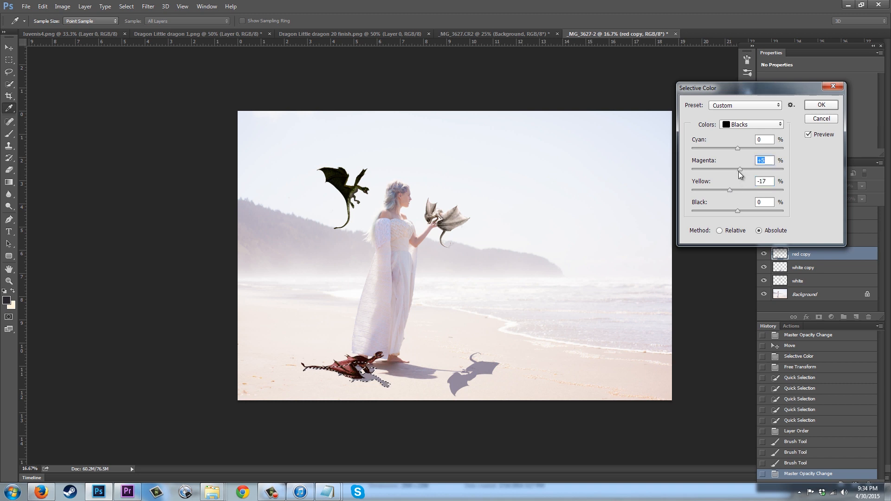
left_click(821, 105)
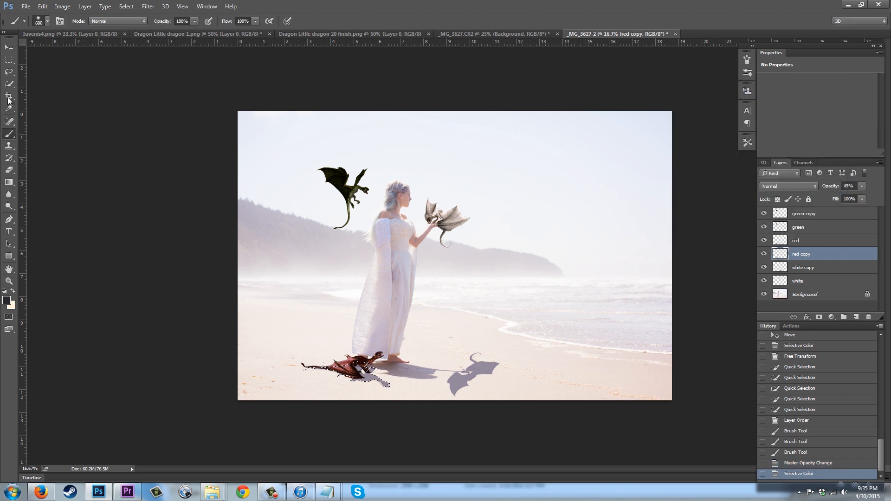
Deselect the red dragon's shadow shape.
left_click(9, 60)
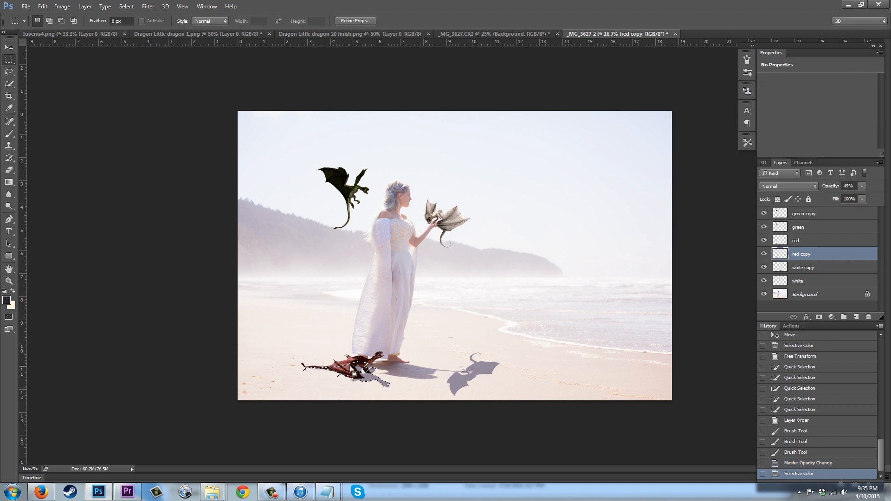
right_click(351, 195)
left_click(368, 198)
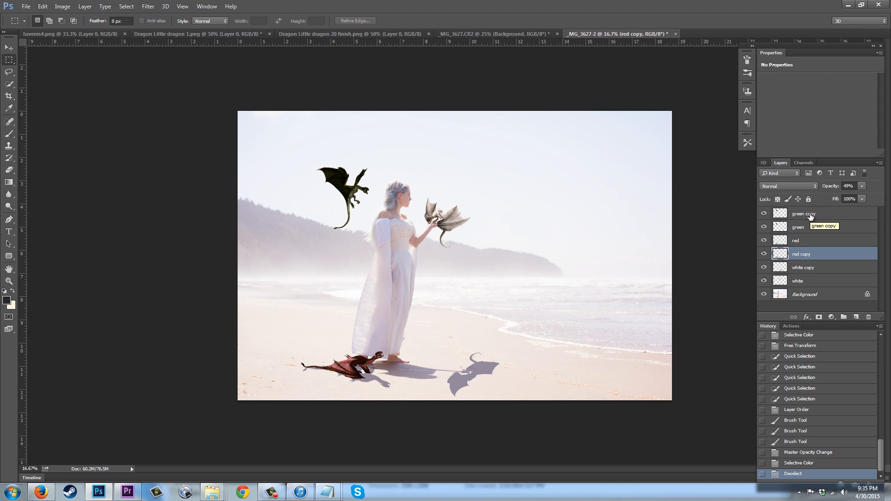
Move the green copy layer directly above the Background and select its dragon shape with Quick Selection.
left_click_drag(811, 216, 810, 290)
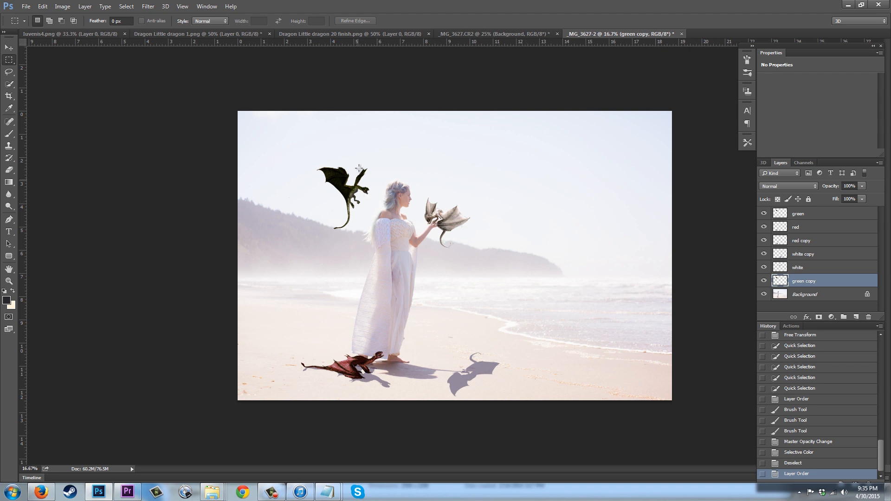
key("w")
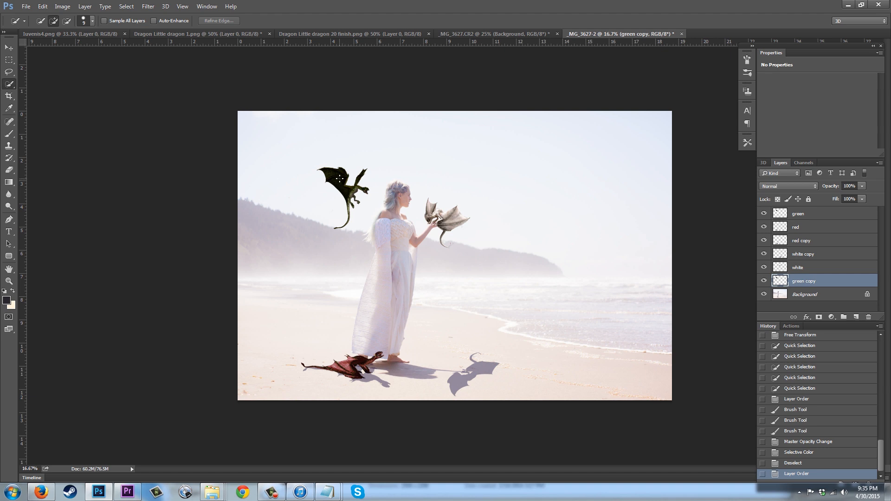
left_click(347, 191)
key("m")
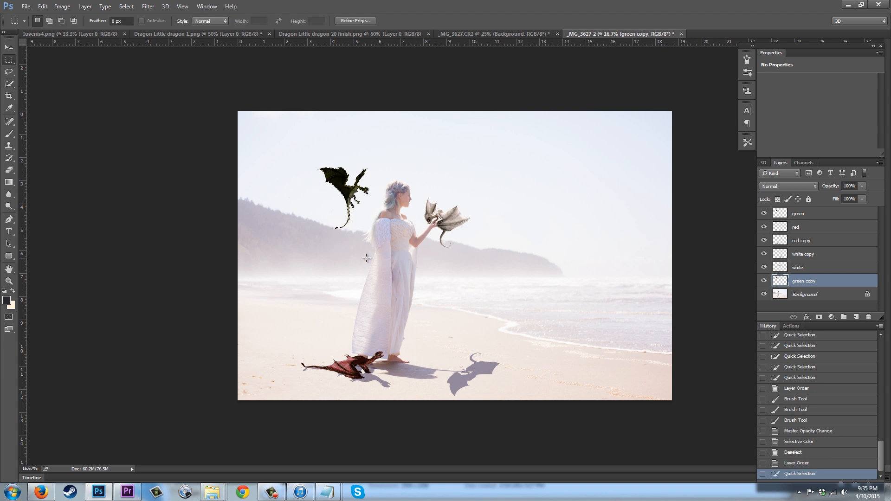
Paint the selected green copy shape with the dark foreground color using the 600 px Brush.
left_click(11, 133)
mouse_move(324, 159)
left_mouse_down()
mouse_move(318, 198)
mouse_move(338, 150)
mouse_move(358, 174)
left_mouse_up()
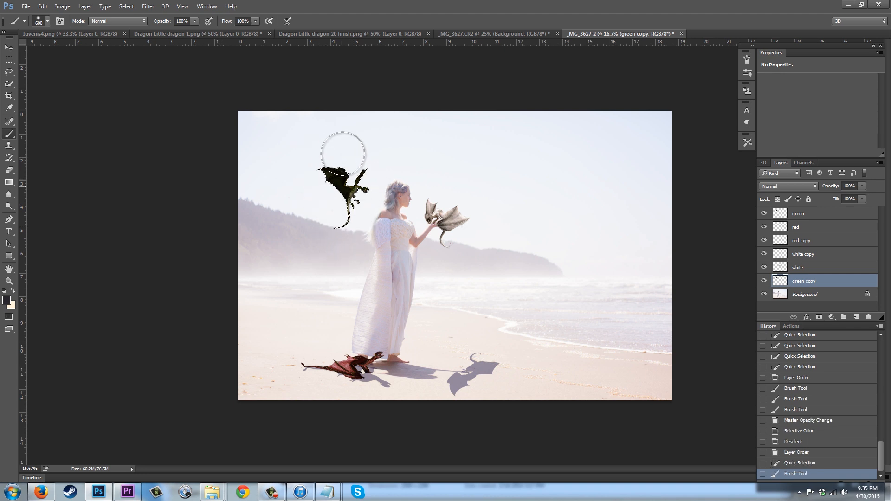
mouse_move(337, 244)
left_mouse_down()
mouse_move(321, 176)
mouse_move(332, 233)
mouse_move(360, 191)
mouse_move(361, 172)
mouse_move(317, 167)
mouse_move(321, 187)
left_mouse_up()
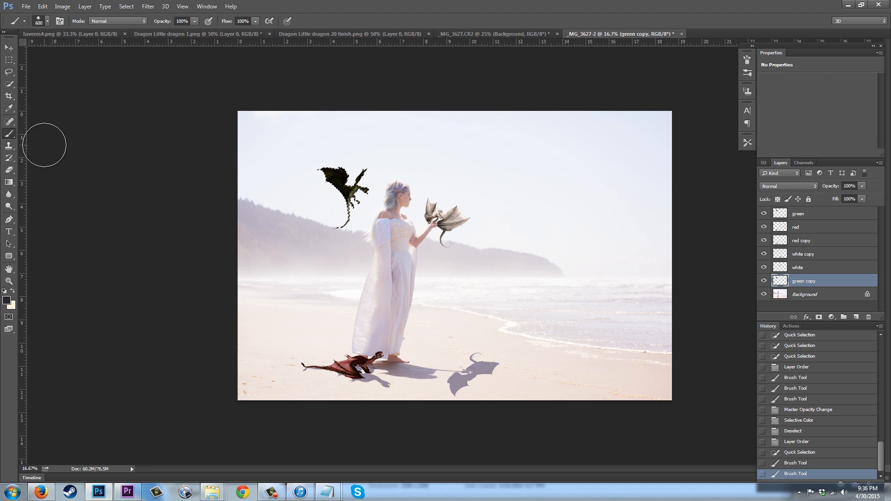
Flip the darkened green copy vertically and move it onto the sand just below the woman's feet.
key("ctrl+t")
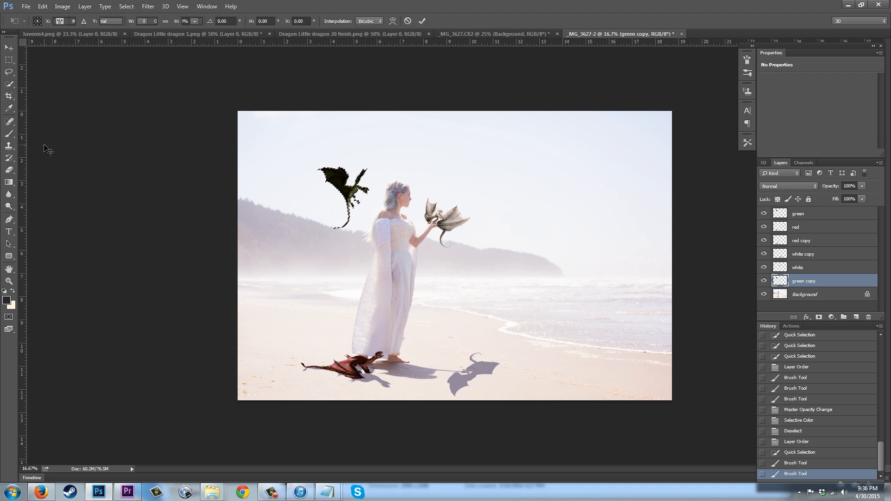
right_click(347, 208)
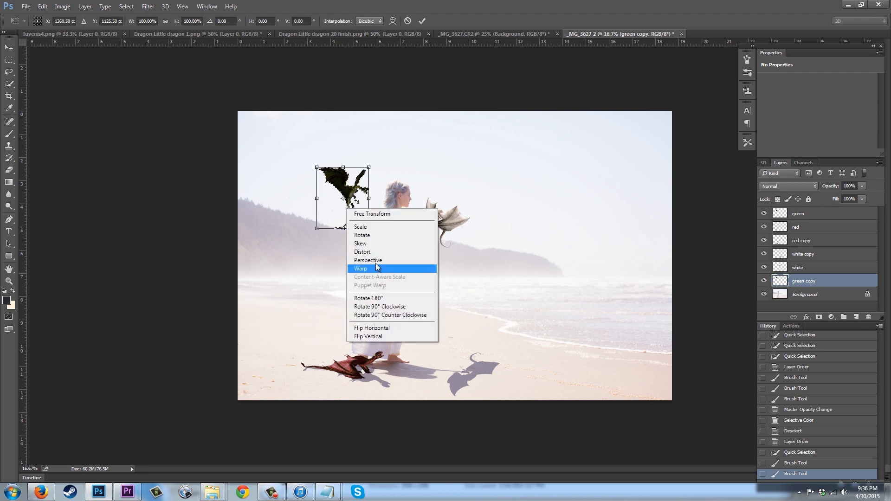
left_click(376, 336)
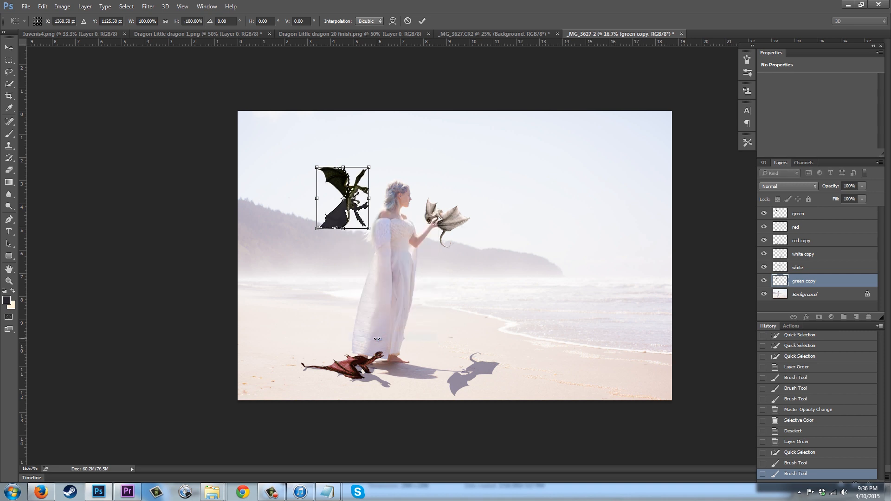
right_click(342, 221)
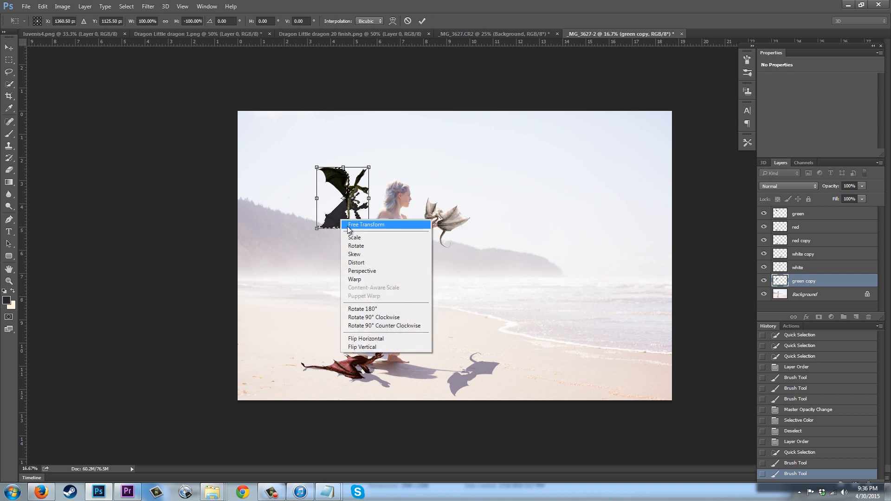
left_click(353, 254)
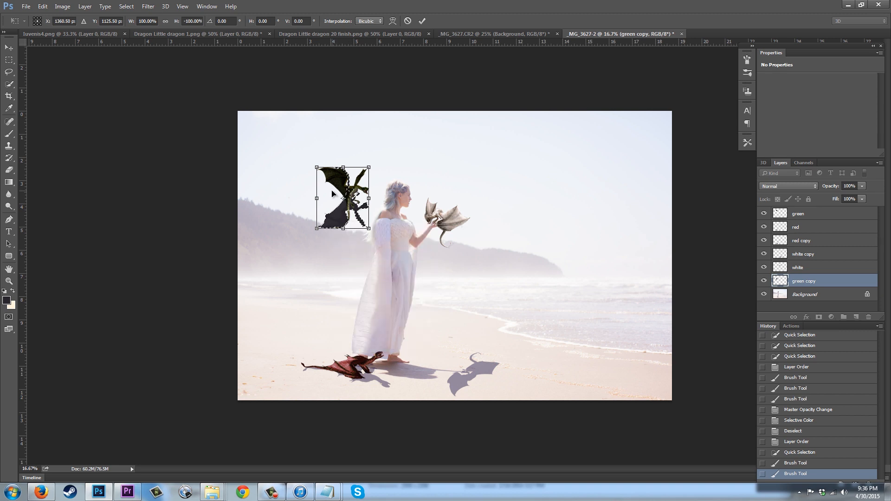
left_click_drag(347, 217, 403, 403)
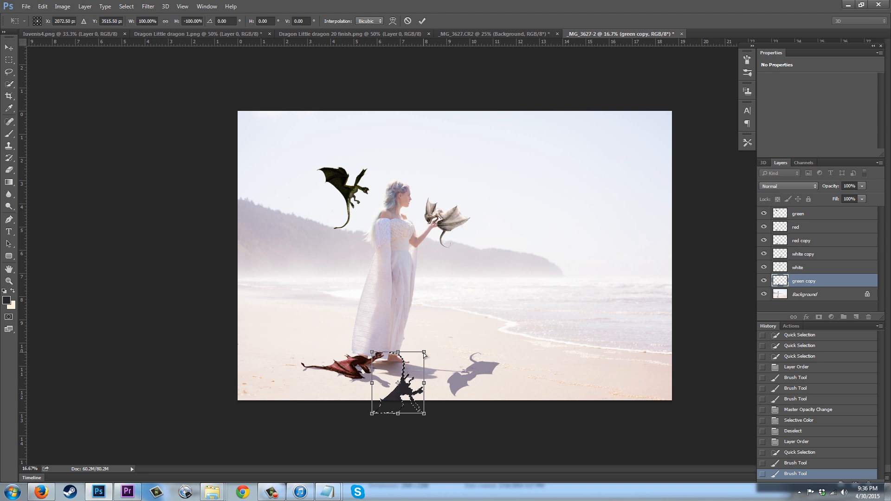
Distort the flipped green copy shadow corner by corner so it slants across the sand away from the woman's feet.
left_click_drag(419, 354, 400, 353)
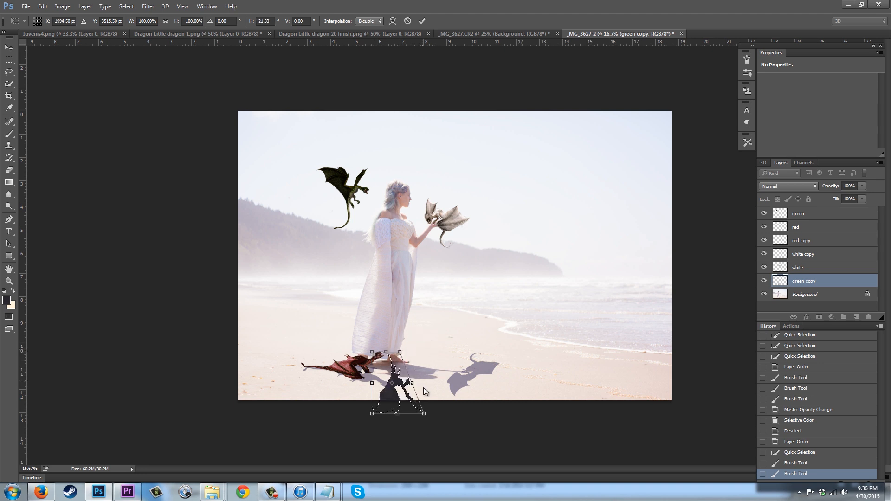
left_click_drag(426, 415, 460, 402)
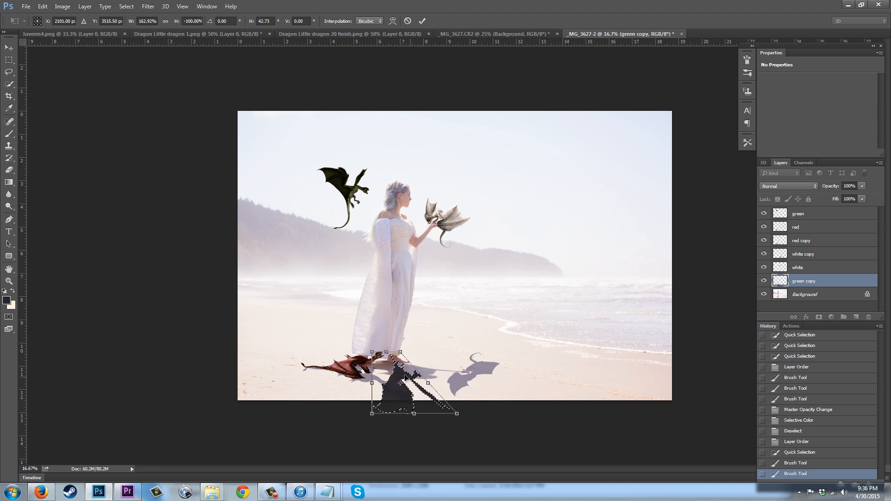
left_click_drag(398, 378, 395, 383)
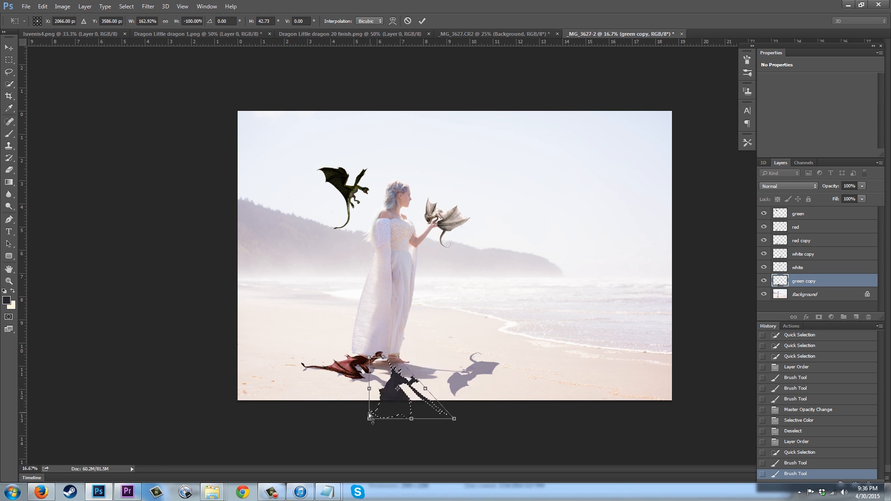
left_click_drag(370, 419, 391, 418)
left_click_drag(455, 419, 458, 399)
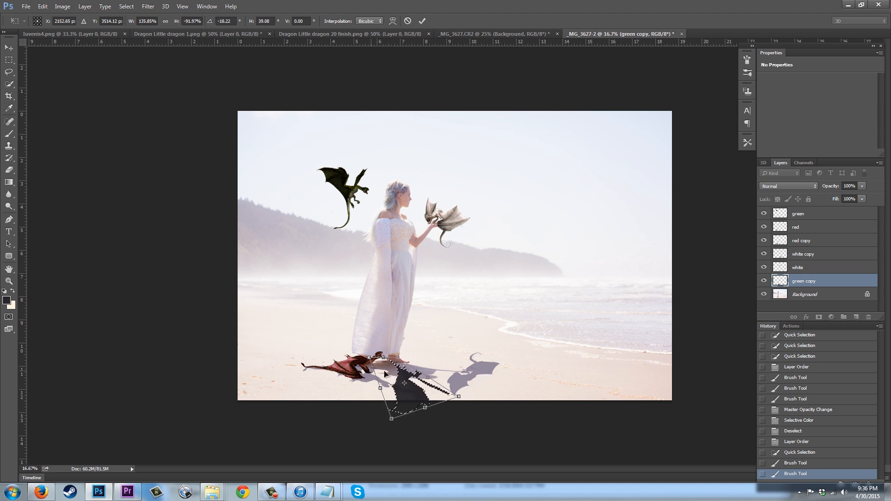
left_click_drag(369, 358, 364, 366)
left_click_drag(397, 358, 389, 353)
left_click_drag(391, 419, 398, 417)
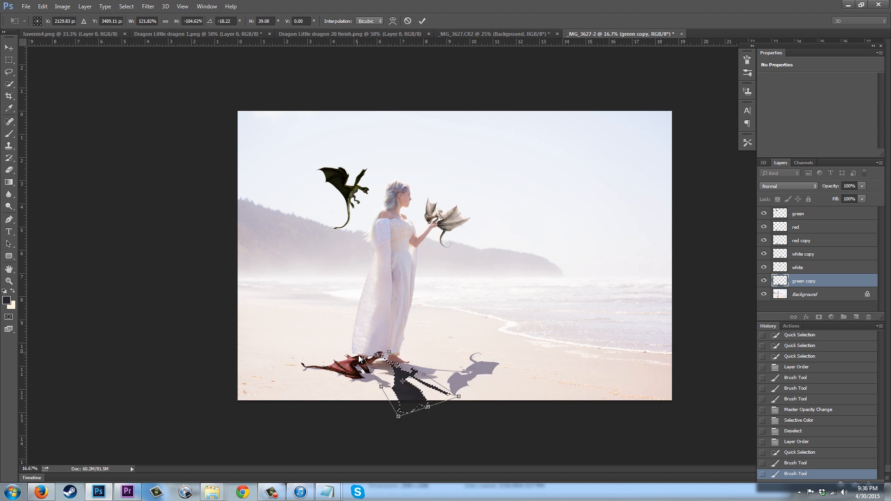
left_click_drag(364, 359, 359, 369)
left_click_drag(398, 417, 404, 386)
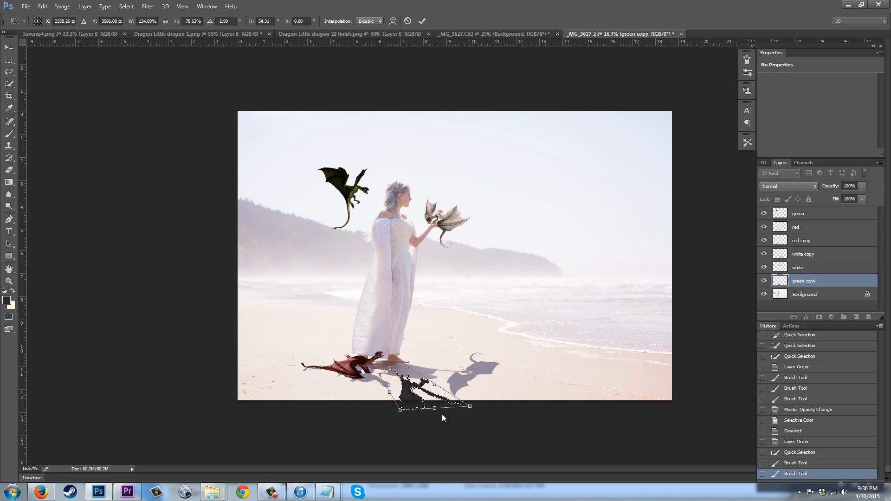
Narrow the green copy shadow to about 88% width, tilt it to about -19° and apply the transformation.
mouse_move(470, 407)
left_mouse_down()
mouse_move(467, 378)
mouse_move(455, 397)
left_mouse_up()
left_click_drag(400, 410, 409, 408)
left_click_drag(379, 374, 375, 377)
left_click_drag(408, 408, 412, 412)
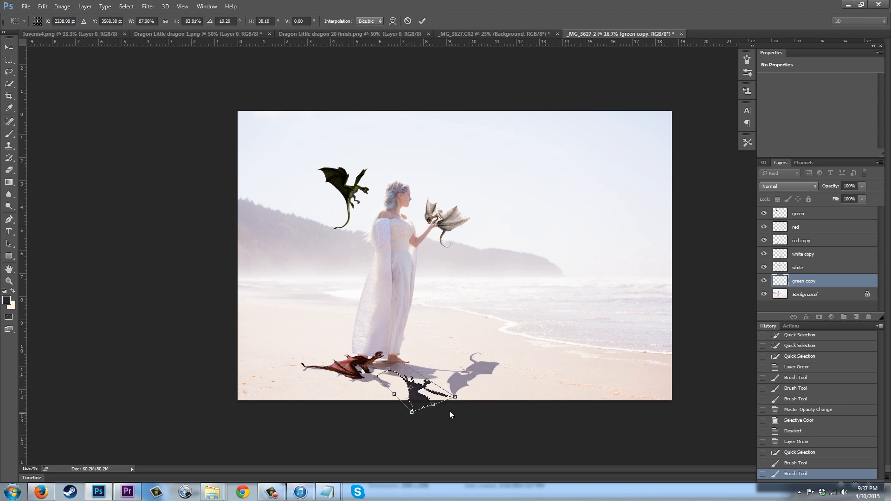
key("Return")
key("b")
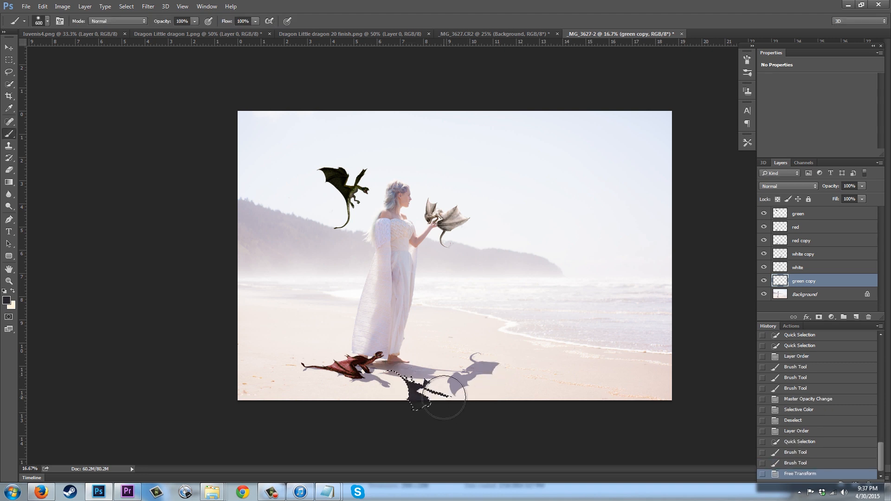
Lower the green copy's opacity to 57% and tint its Blacks purple with Selective Color to match the other shadows.
left_click(862, 186)
left_click_drag(847, 194, 843, 196)
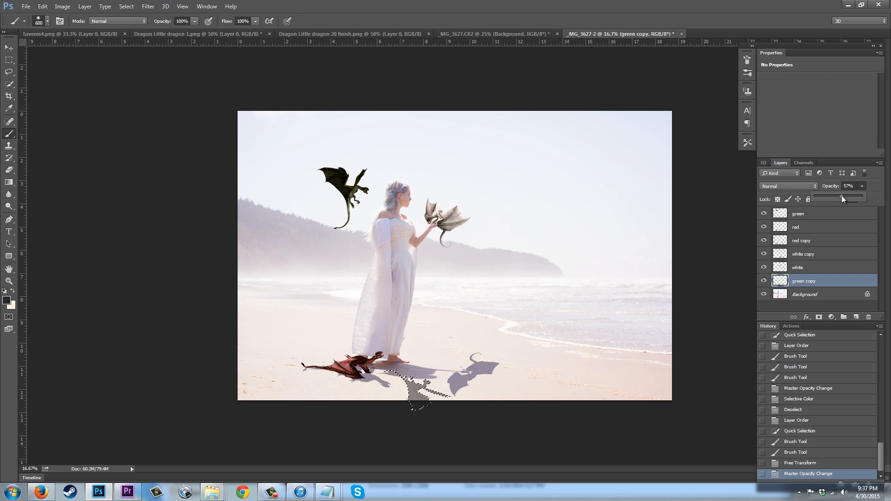
left_click(63, 6)
mouse_move(90, 31)
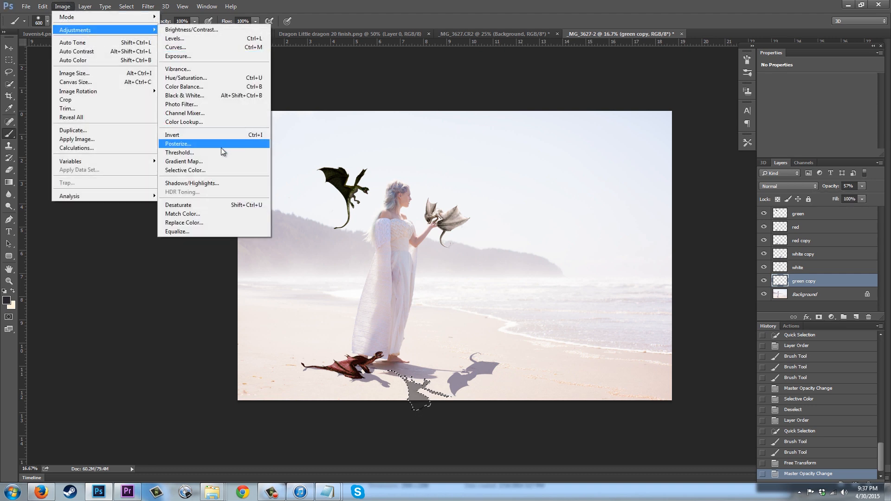
left_click(211, 170)
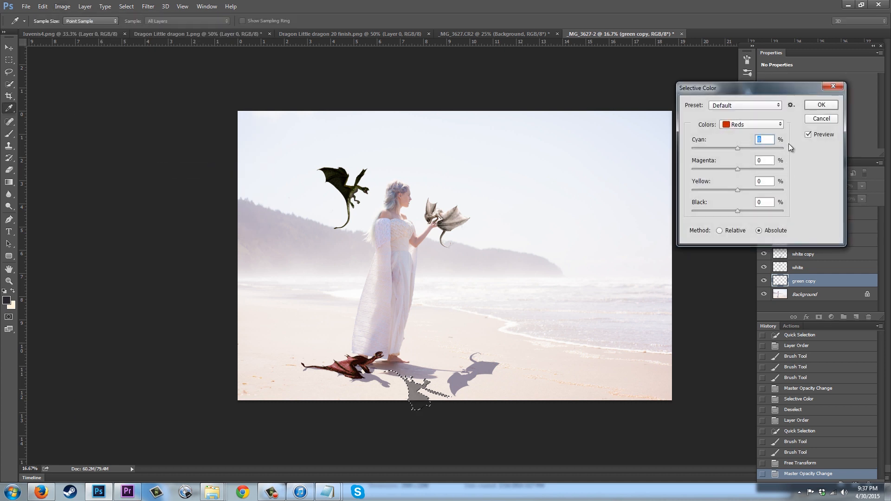
left_click(780, 124)
left_click(734, 204)
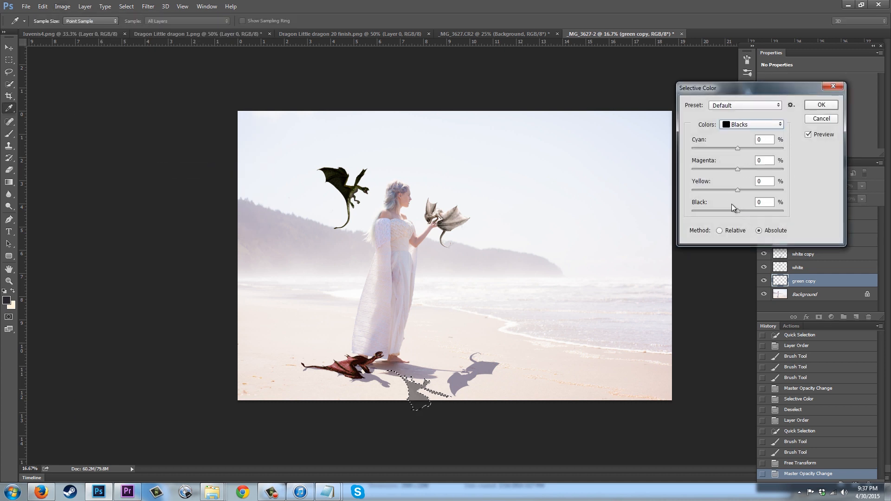
left_click_drag(739, 191, 740, 170)
left_click(822, 104)
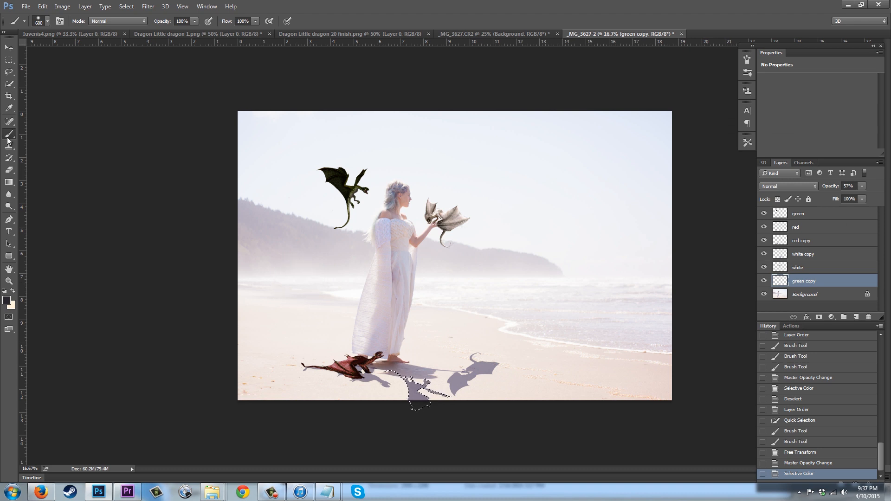
Deselect the green dragon's shadow shape.
left_click(9, 60)
right_click(409, 258)
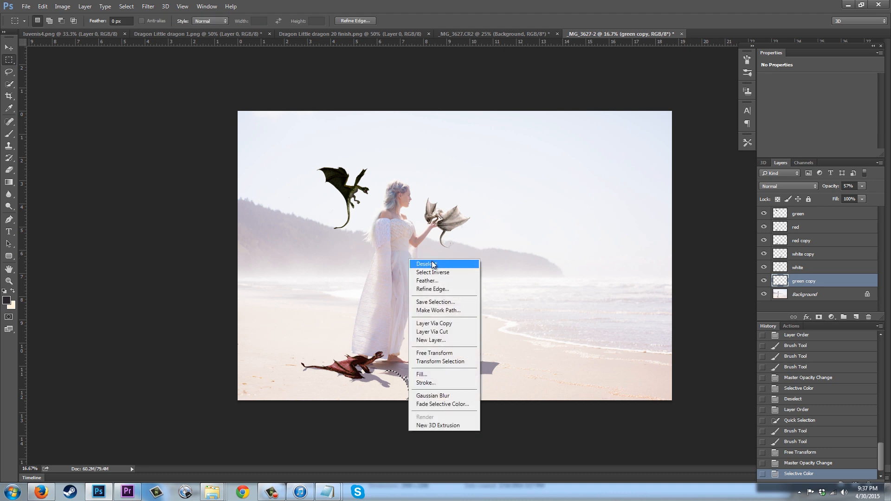
left_click(425, 263)
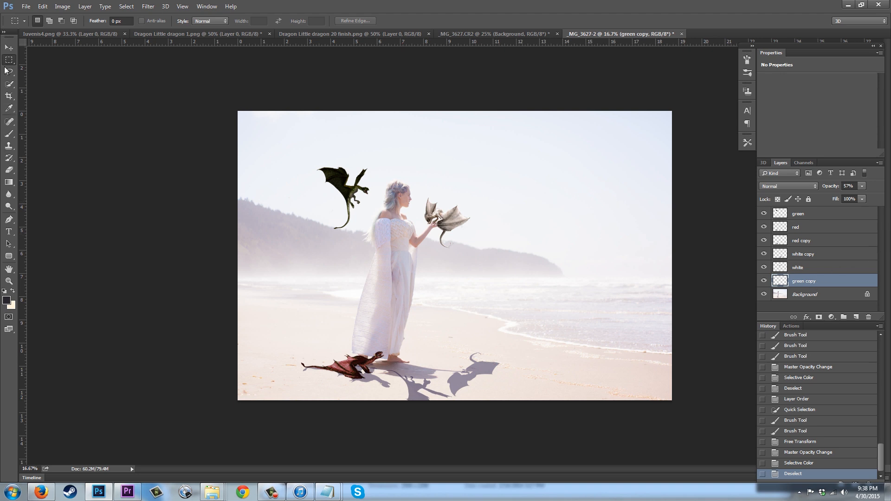
Erase the green copy shadow's tail and claws where they overlap the woman's shadow, using a 30 px Eraser.
left_click(9, 170)
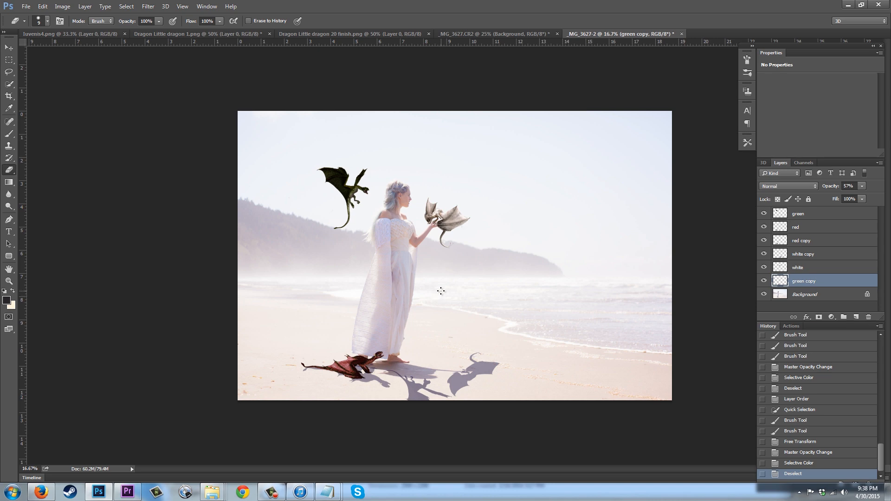
scroll(441, 290, "up", 5)
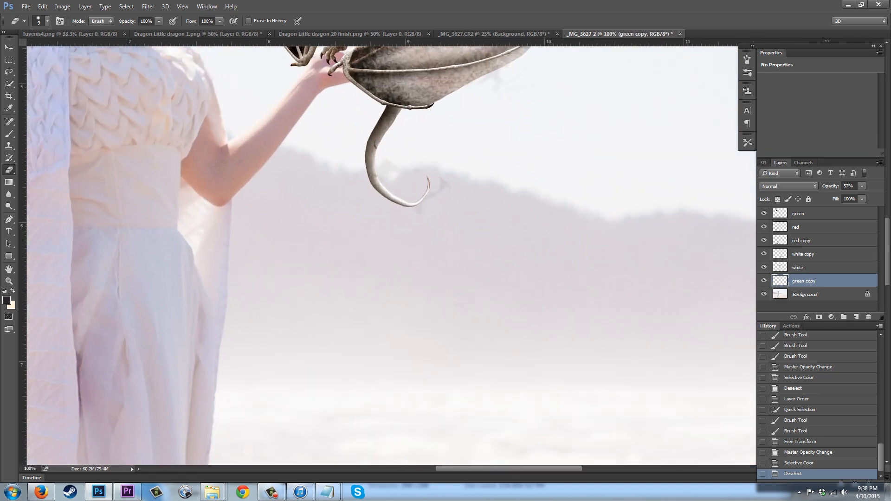
scroll(522, 347, "down", 15)
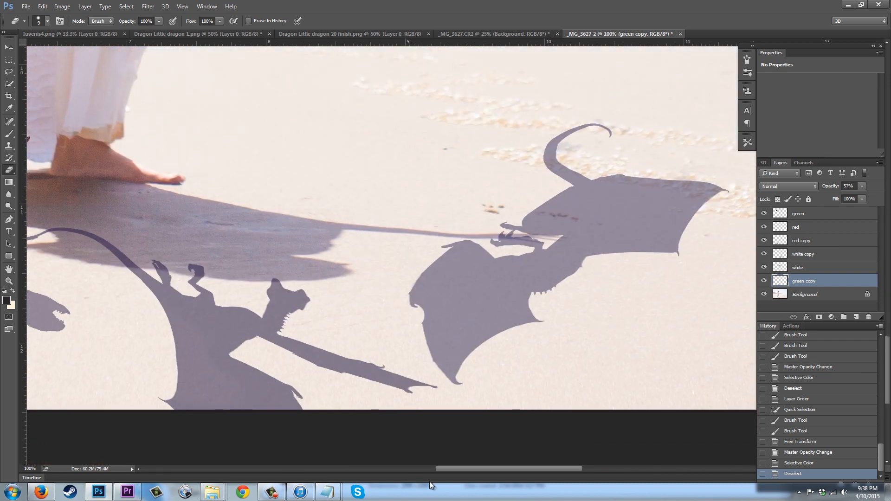
left_click_drag(482, 468, 440, 460)
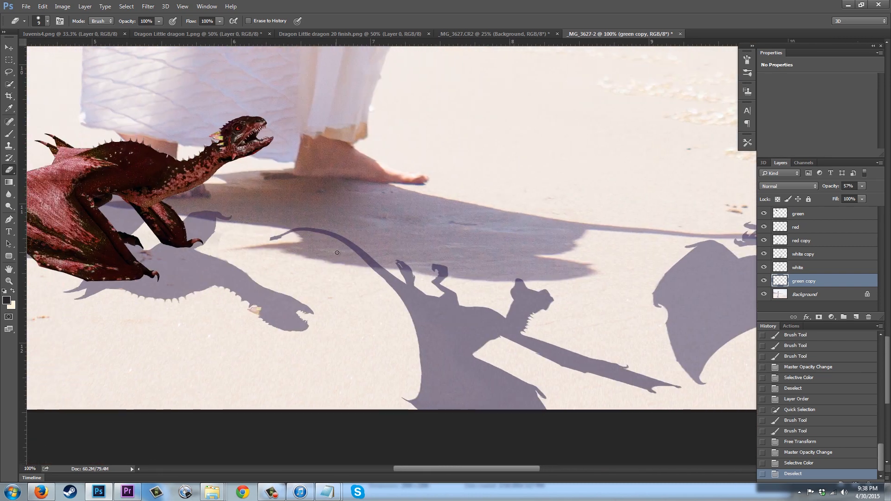
key("bracketright")
key("bracketright")
mouse_move(317, 235)
left_mouse_down()
mouse_move(363, 253)
mouse_move(297, 222)
left_mouse_up()
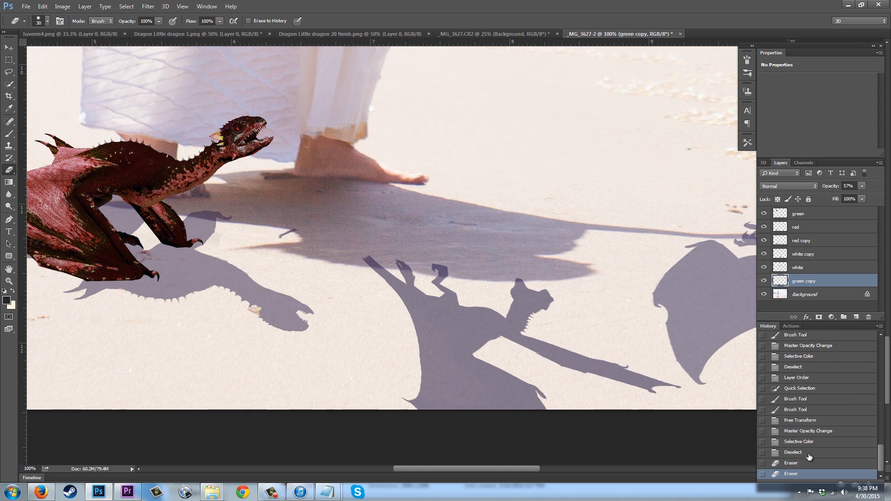
key("ctrl+z")
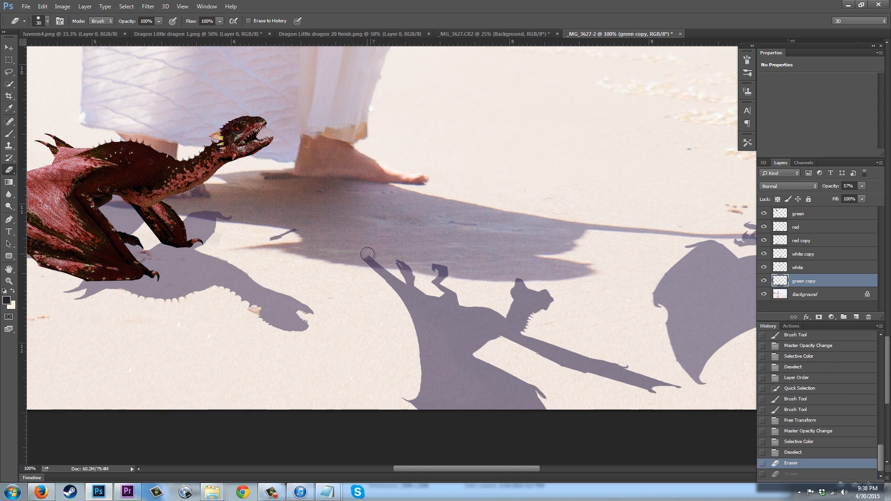
mouse_move(383, 255)
left_mouse_down()
mouse_move(359, 254)
mouse_move(455, 267)
mouse_move(365, 255)
left_mouse_up()
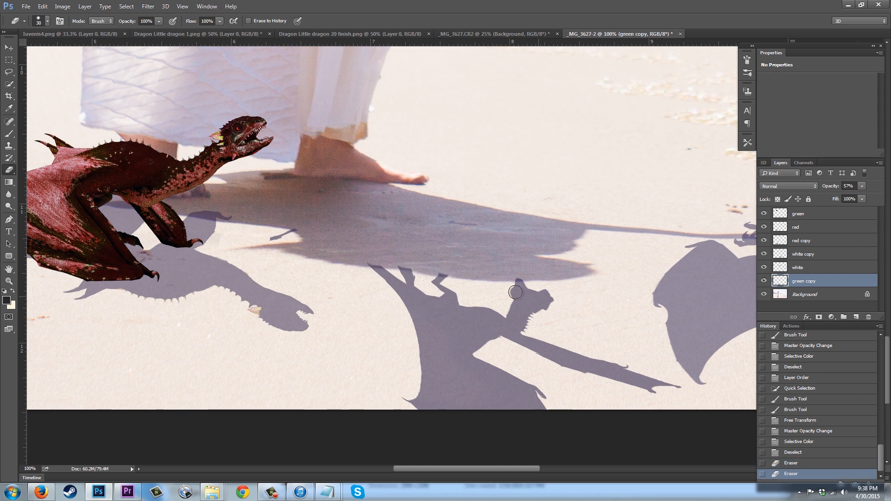
left_click(517, 273)
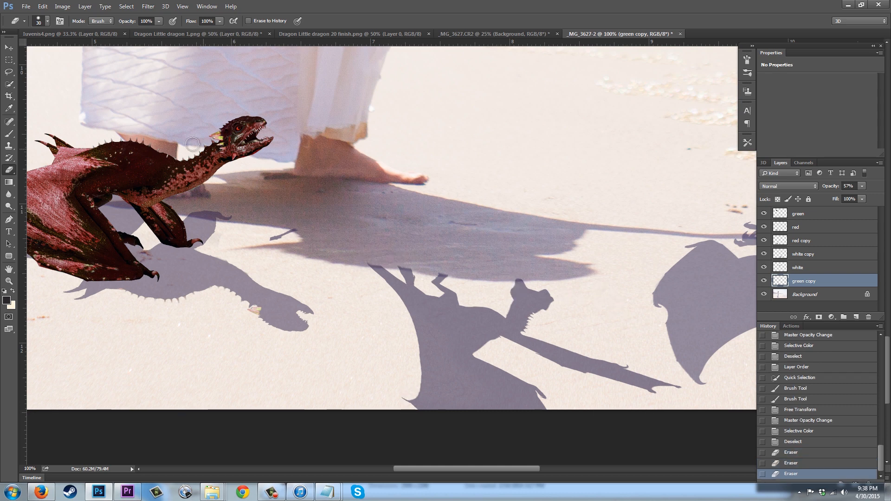
Erase the parts of the red copy shadow that overlap the woman's shadow behind the red dragon.
left_click(229, 212)
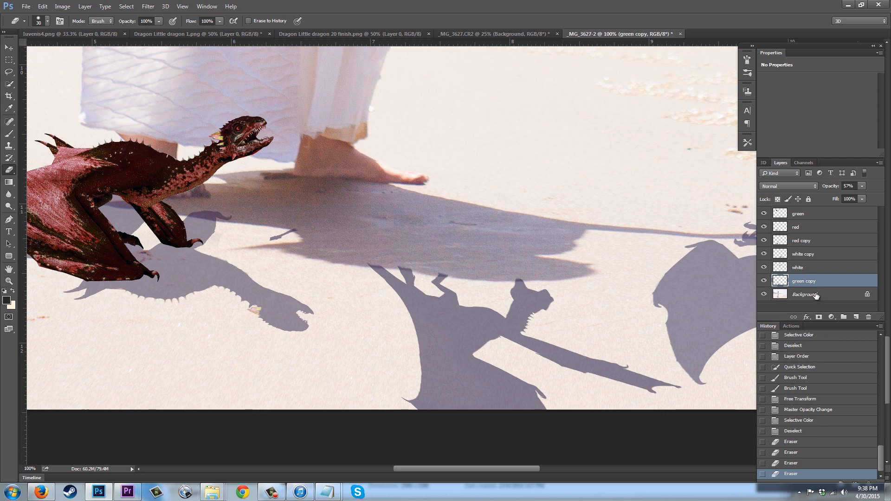
left_click(807, 245)
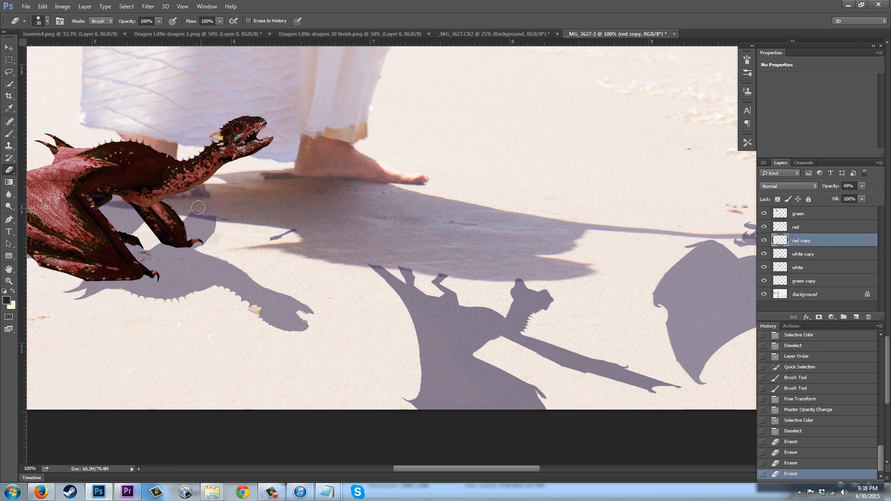
left_click_drag(215, 212, 232, 214)
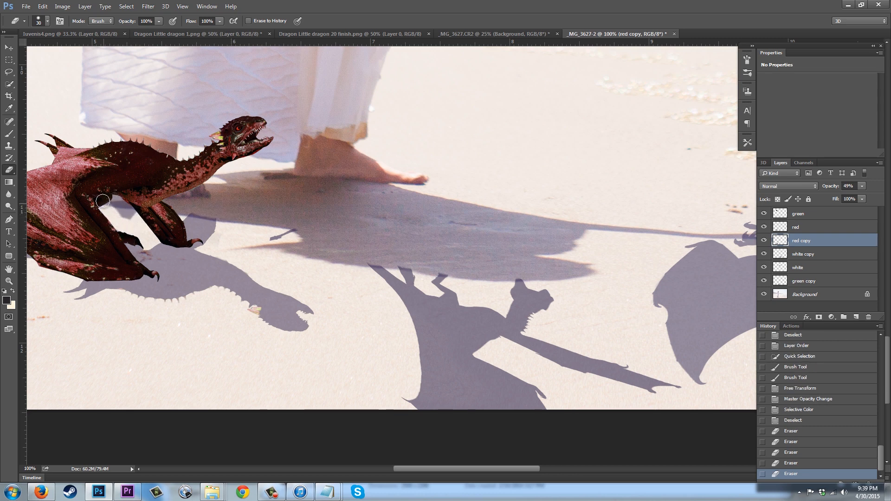
left_click_drag(128, 204, 140, 212)
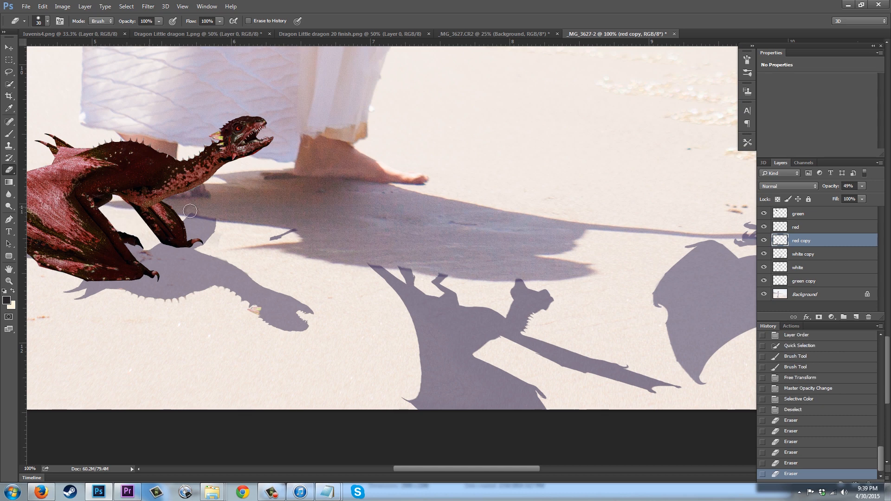
Erase the white copy shadow's claw area where it overlaps the woman's thin arm shadow, using a 7 px Eraser.
left_click_drag(456, 470, 495, 470)
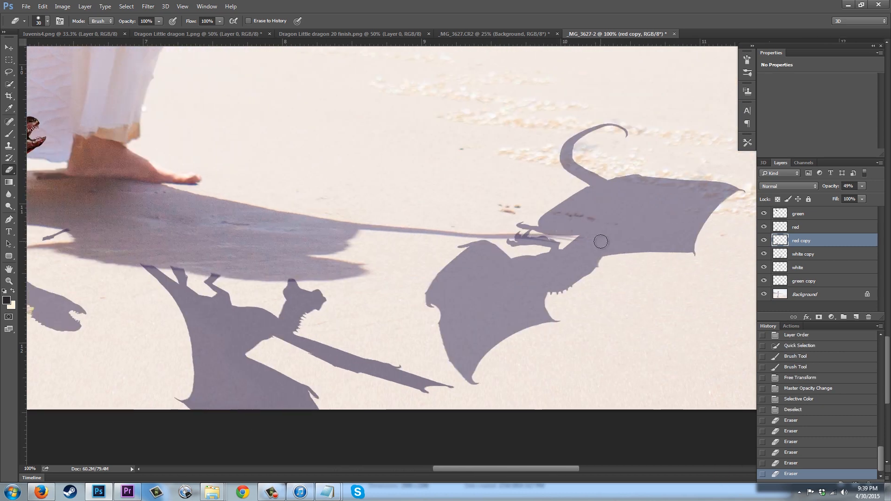
left_click_drag(587, 239, 582, 251)
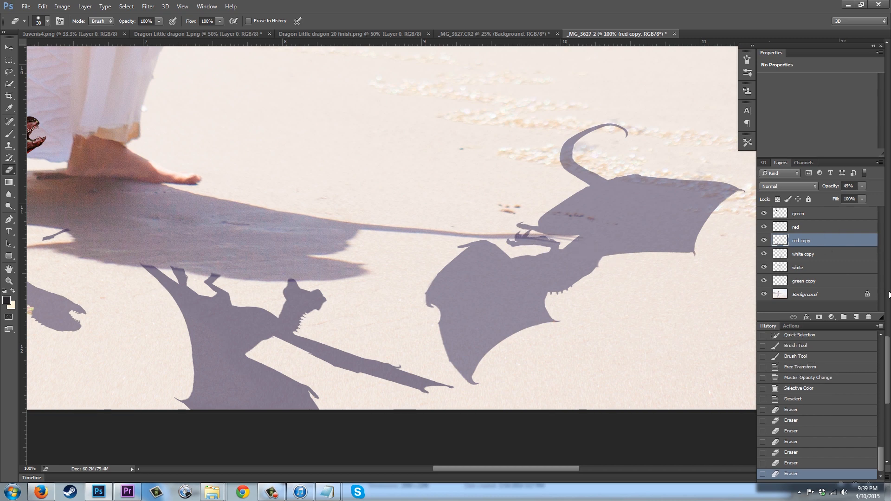
left_click(808, 254)
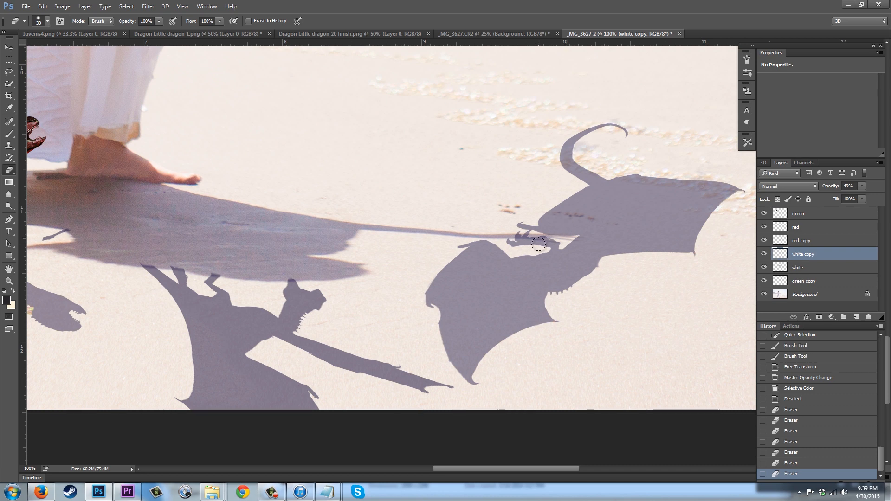
key("bracketleft")
key("bracketleft")
key("bracketleft")
key("bracketleft")
key("bracketleft")
key("bracketleft")
key("bracketleft")
key("bracketleft")
key("bracketleft")
key("bracketleft")
left_click_drag(535, 238, 549, 239)
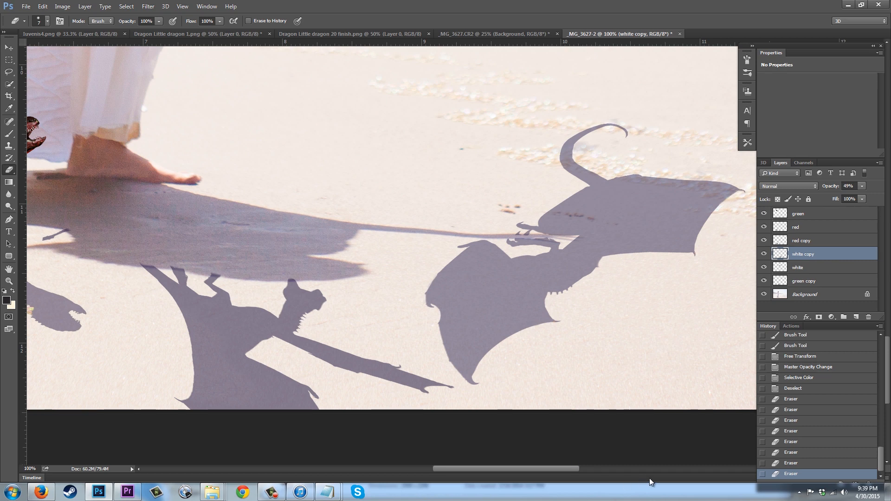
Reduce the white copy shadow's opacity to 35%.
left_click_drag(560, 471, 483, 461)
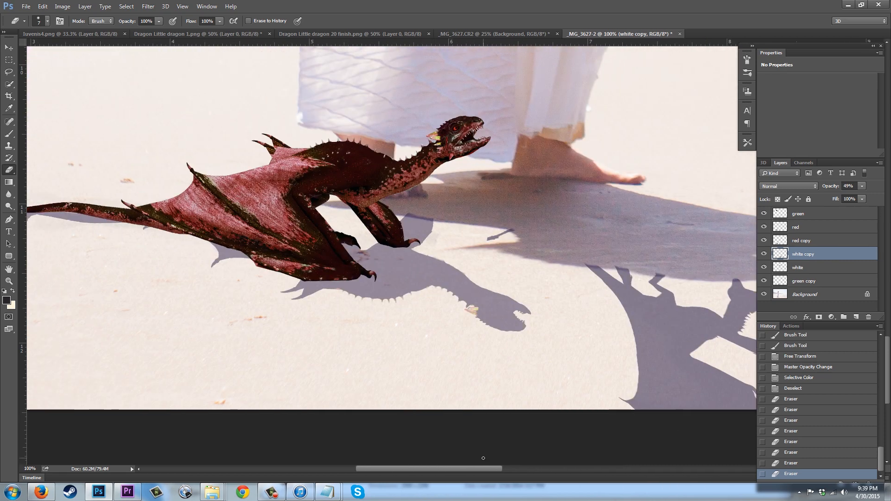
key("ctrl+minus")
key("ctrl+minus")
key("ctrl+minus")
key("ctrl+minus")
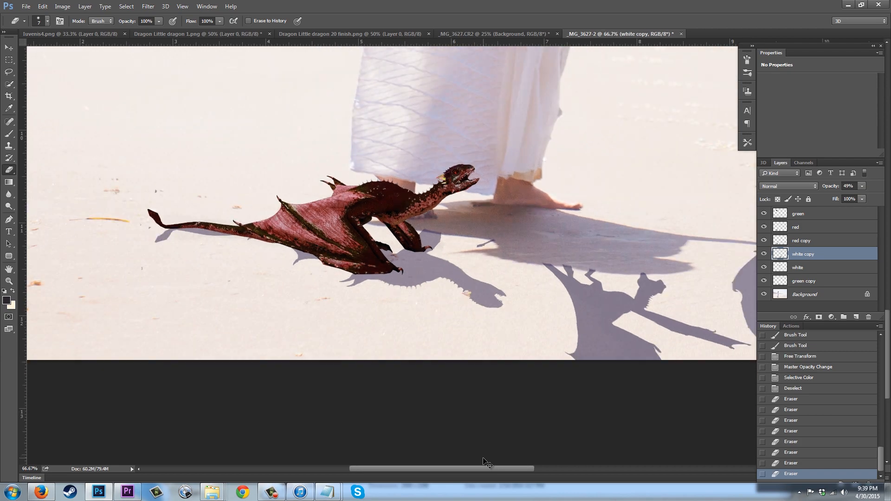
key("ctrl+minus")
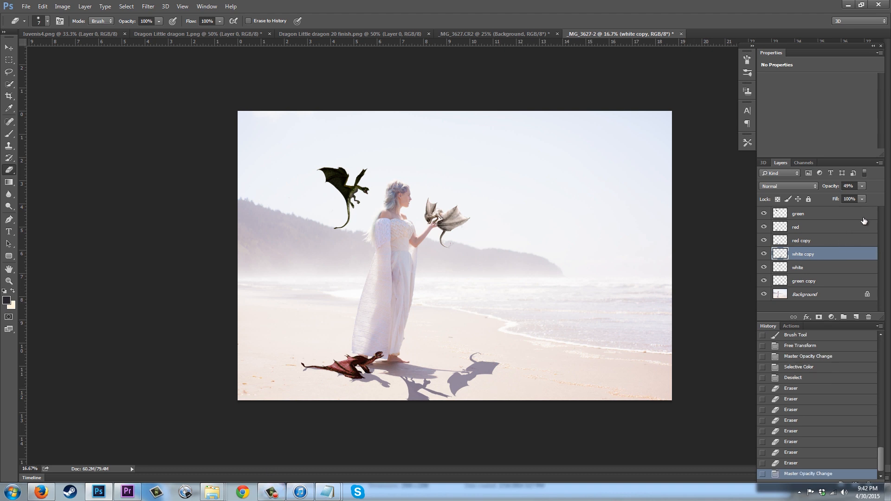
left_click(861, 185)
left_click_drag(851, 199, 850, 199)
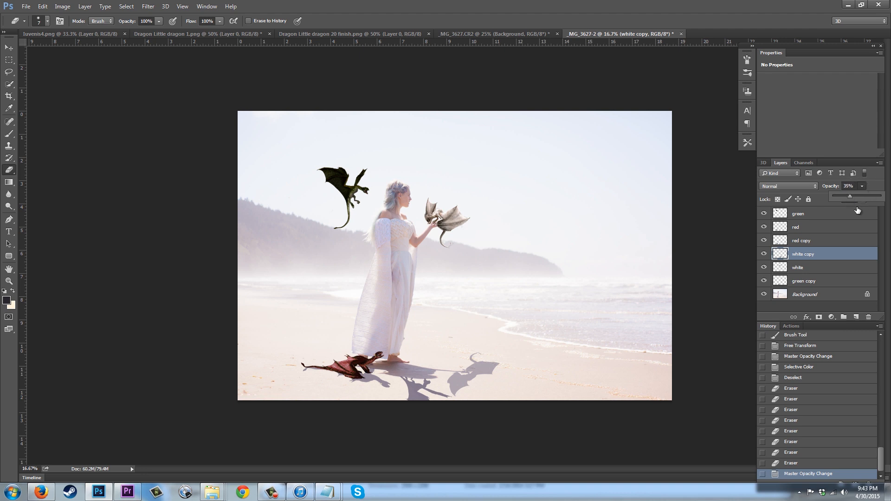
Reduce the green copy shadow layer's opacity to 46%.
left_click(813, 282)
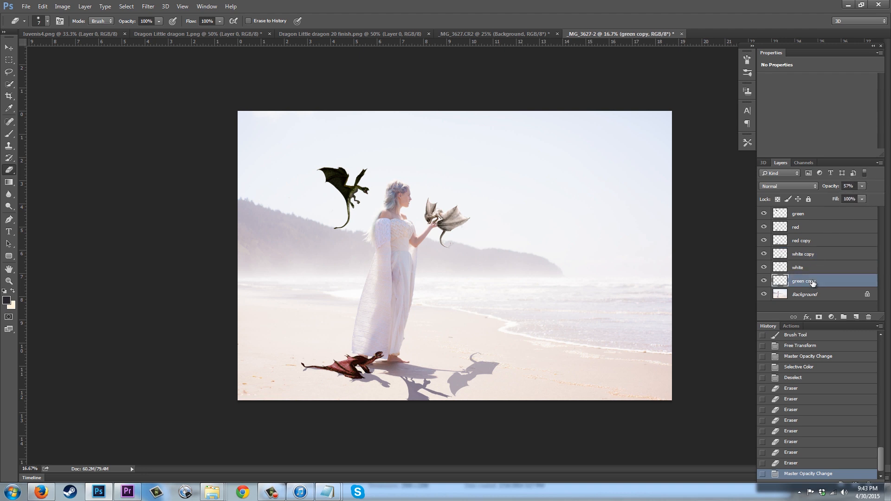
left_click(862, 186)
left_click_drag(858, 196, 855, 196)
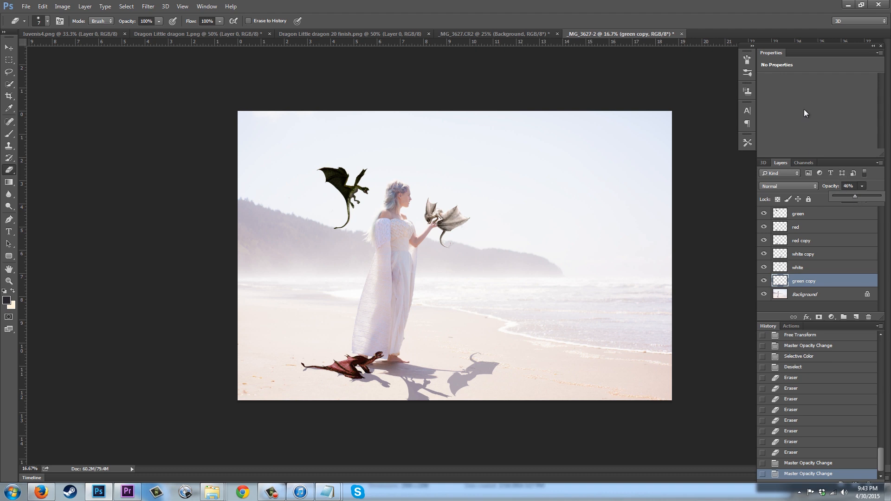
left_click(771, 48)
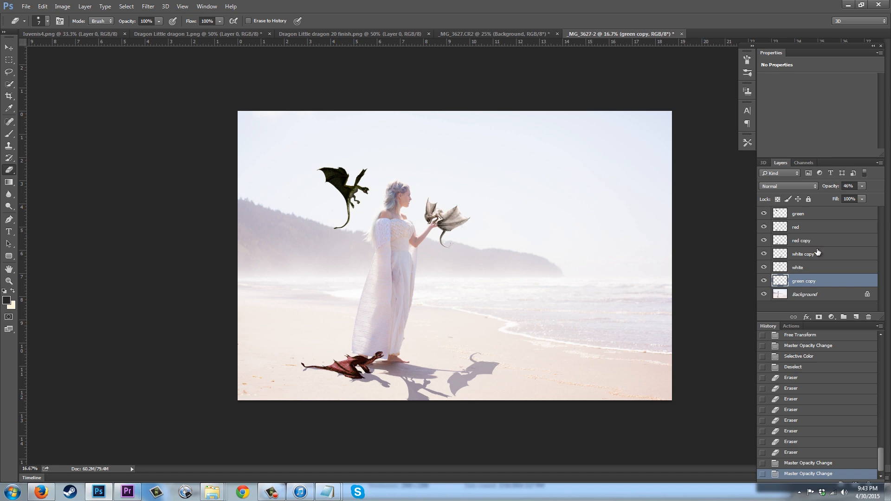
Add 7.17% monochromatic Gaussian noise to the white dragon layer with the Add Noise filter.
scroll(425, 199, "up", 6)
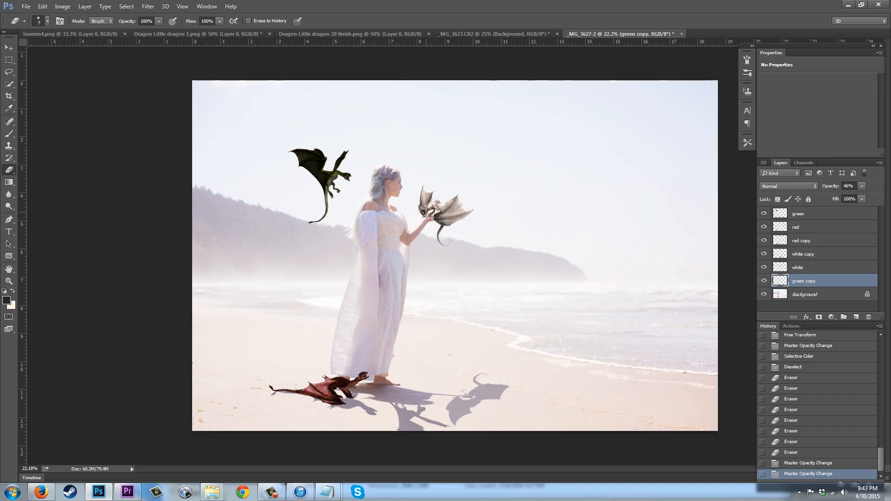
scroll(362, 148, "up", 10)
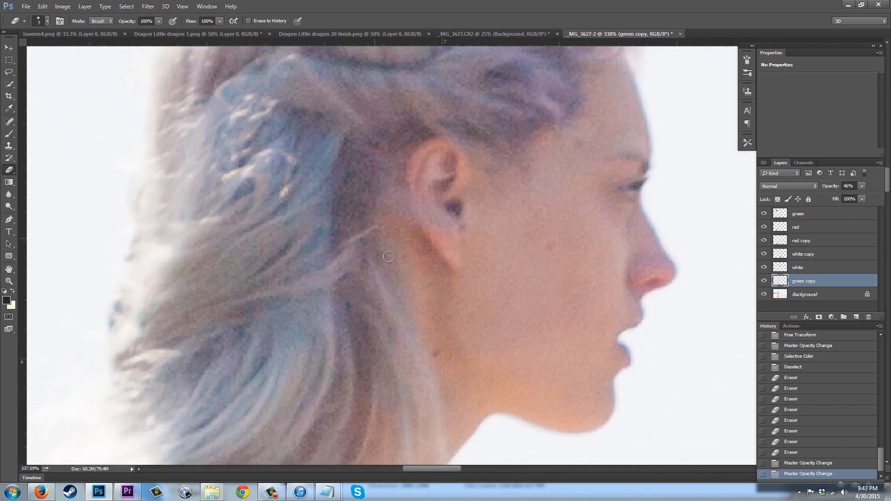
scroll(519, 215, "down", 6)
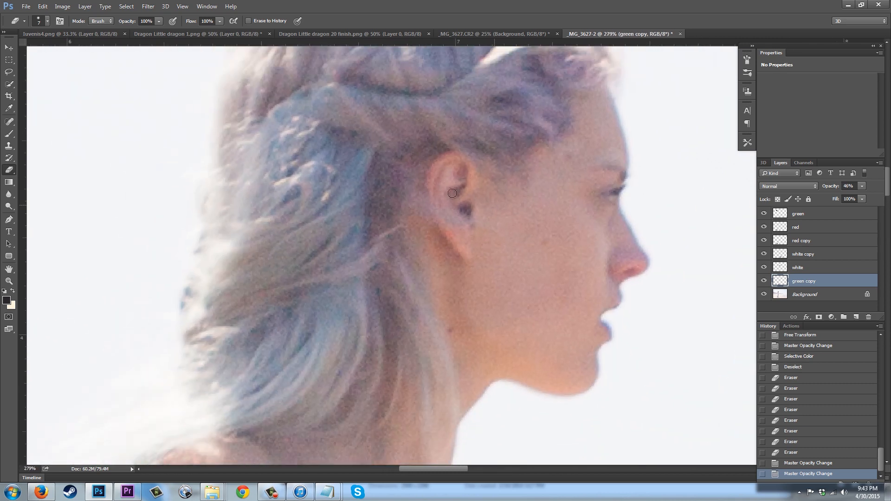
scroll(623, 329, "up", 4)
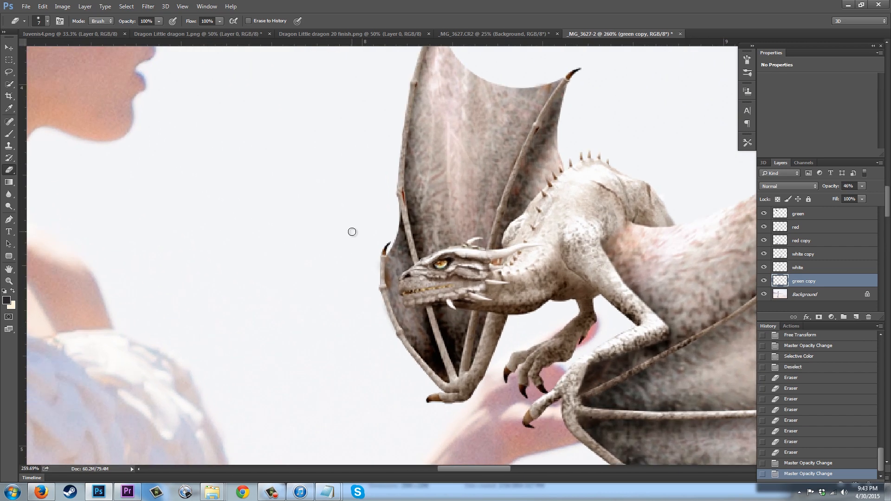
scroll(416, 253, "down", 4)
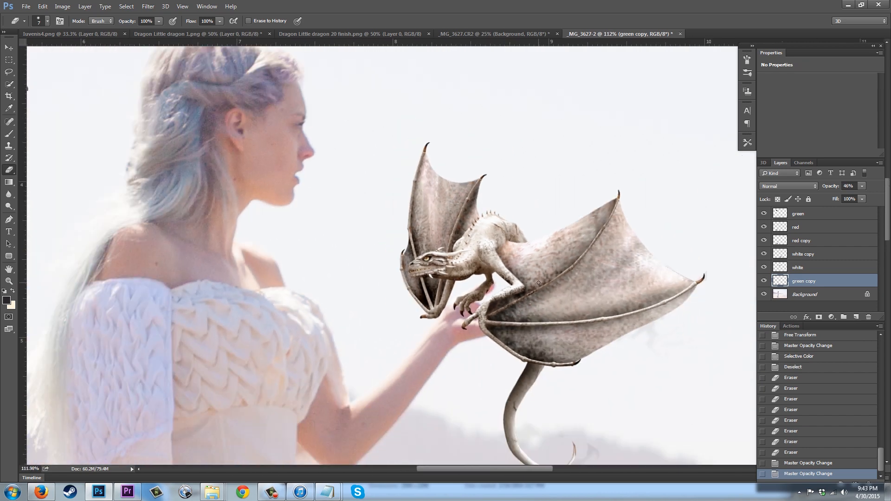
left_click(802, 268)
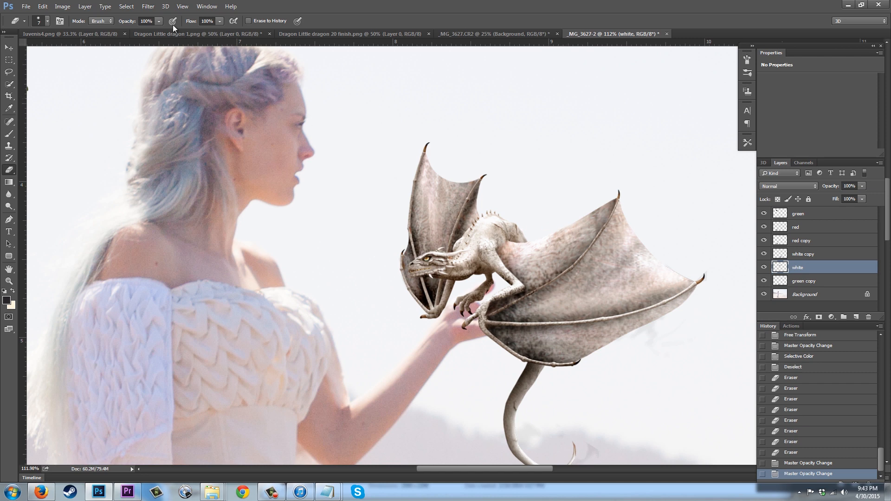
left_click(148, 7)
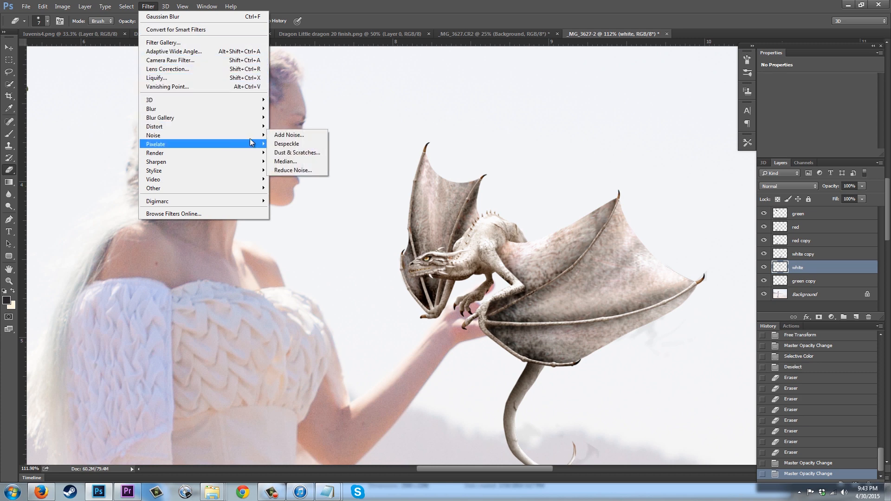
left_click(277, 135)
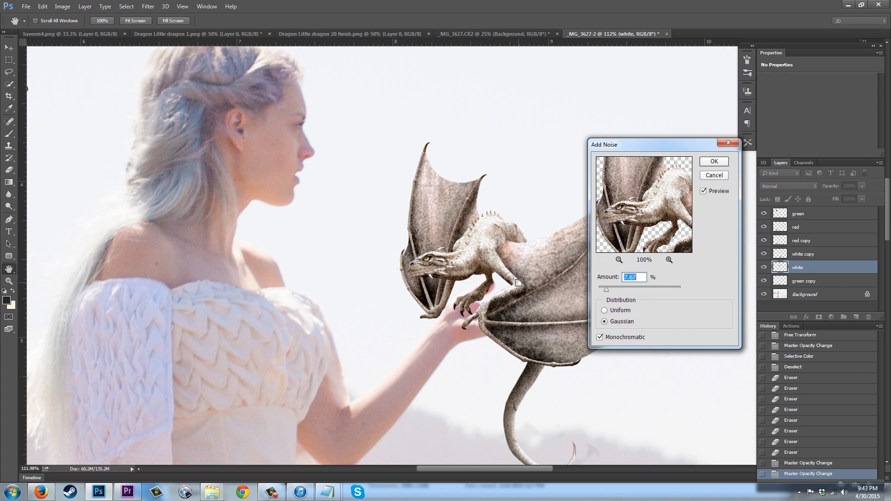
left_click_drag(606, 290, 608, 292)
left_click(703, 194)
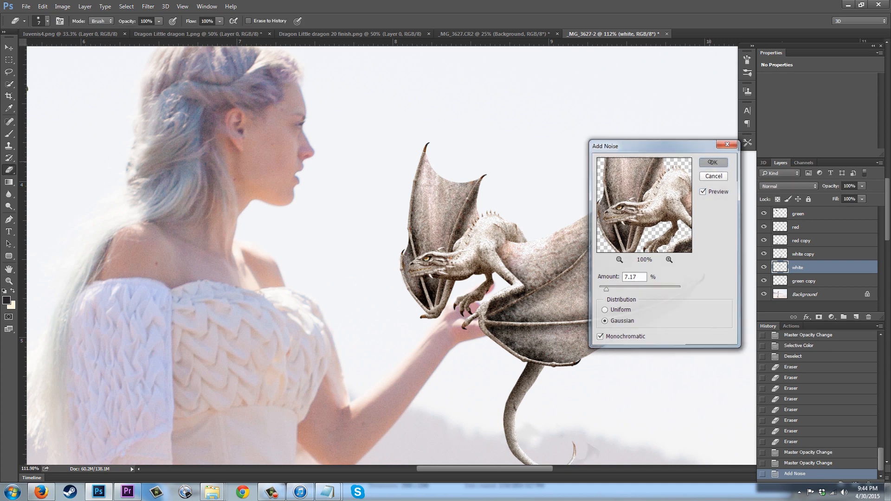
left_click(714, 162)
key("e")
Add monochromatic Gaussian noise to the green dragon layer with the Add Noise filter.
scroll(650, 175, "down", 5)
scroll(159, 89, "up", 5)
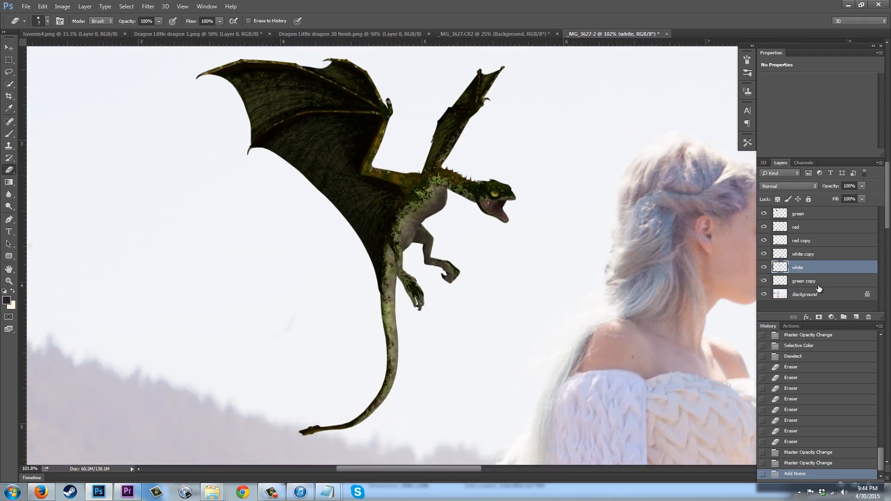
left_click(806, 216)
left_click(148, 7)
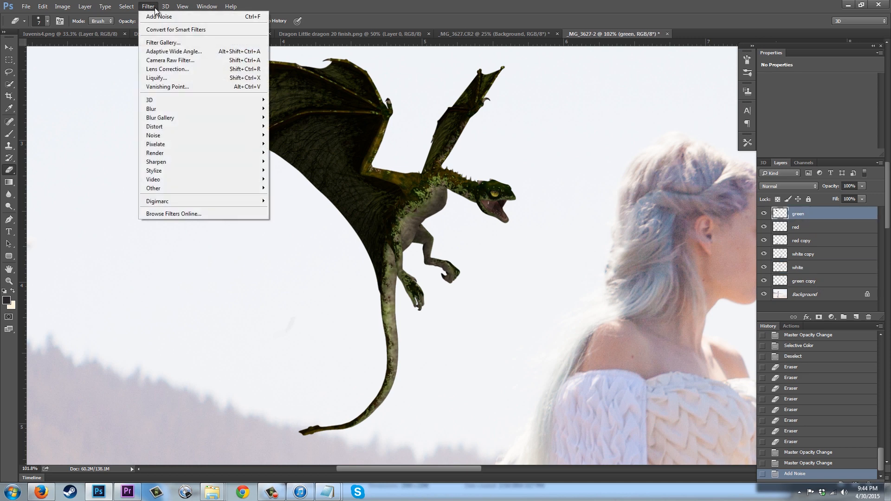
mouse_move(228, 142)
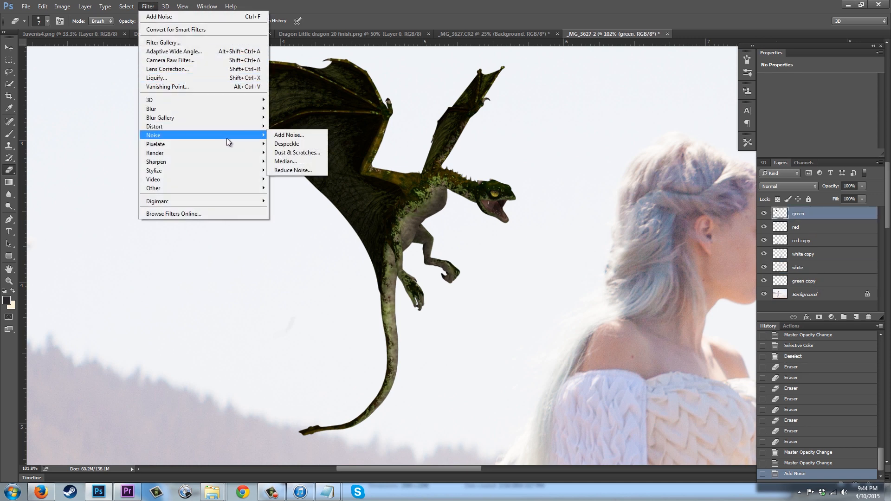
left_click(289, 134)
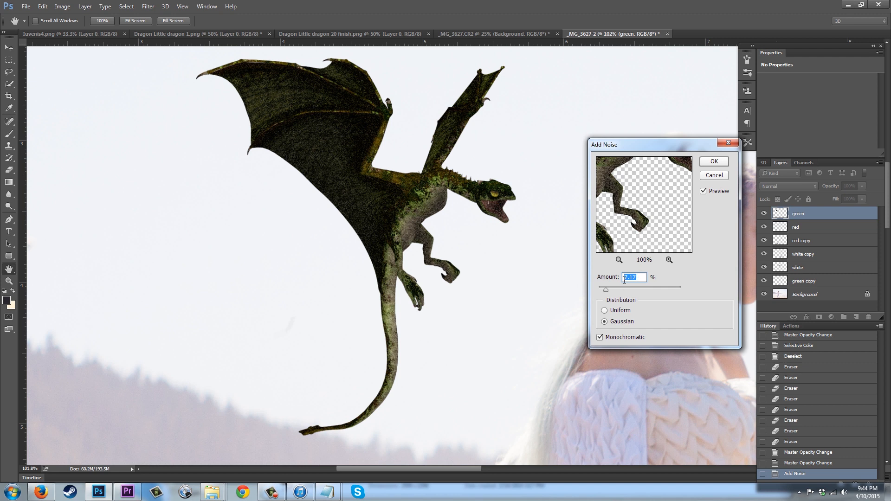
left_click_drag(606, 290, 608, 292)
left_click(715, 162)
Reapply the last Add Noise filter to the red dragon layer.
scroll(346, 171, "down", 15)
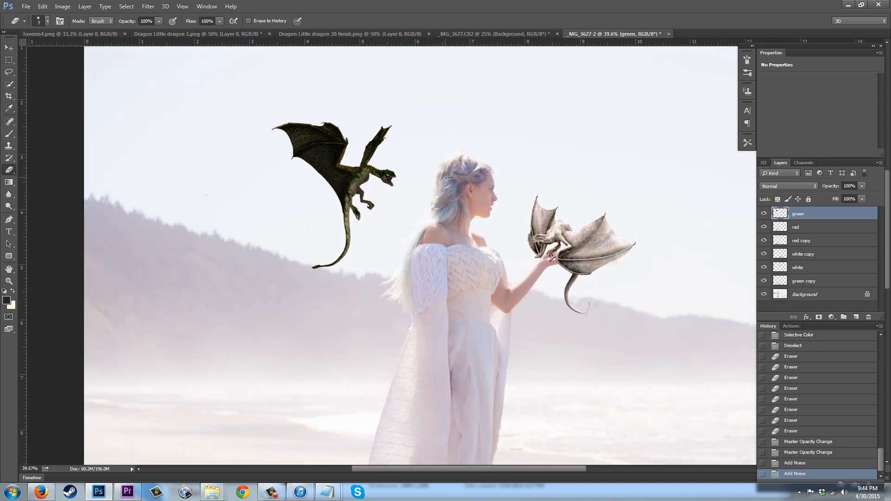
scroll(401, 437, "up", 5)
scroll(401, 438, "up", 3)
scroll(402, 437, "down", 3)
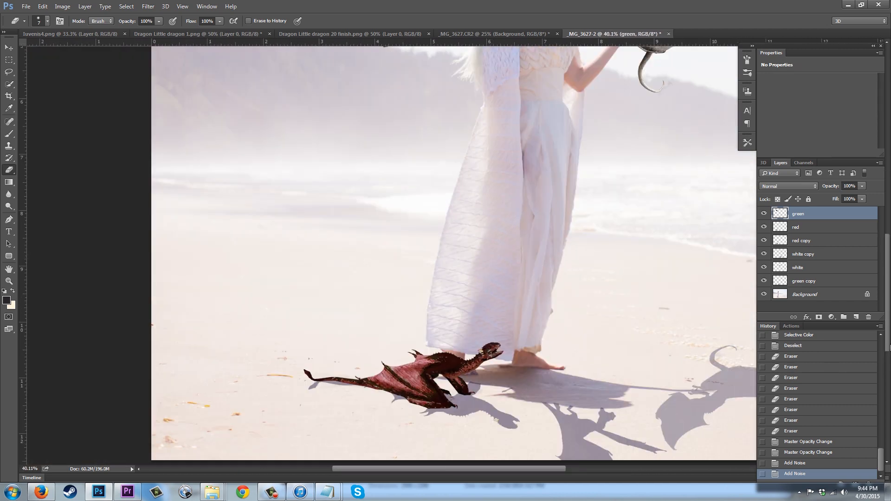
left_click(796, 227)
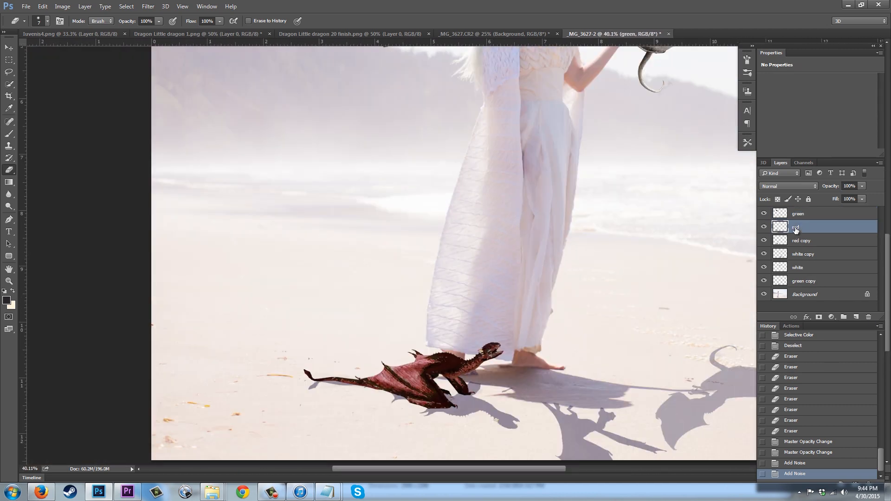
left_click(149, 6)
left_click(157, 17)
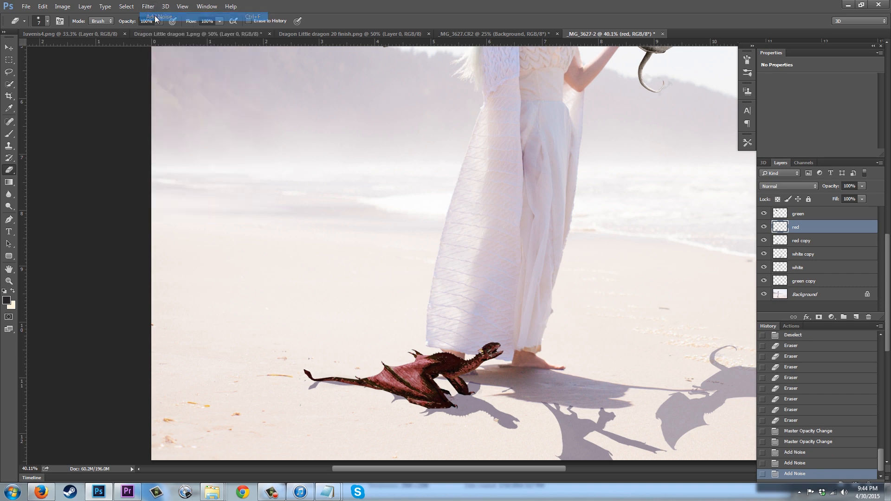
scroll(283, 229, "down", 3)
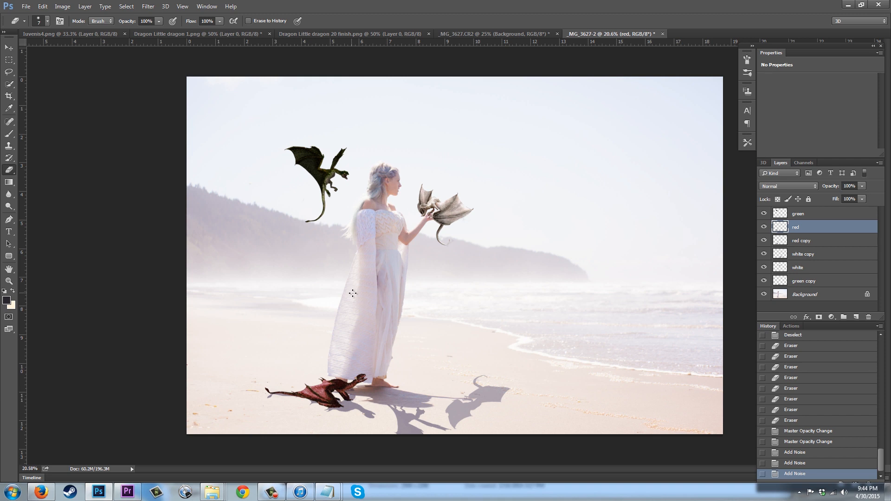
left_click(148, 6)
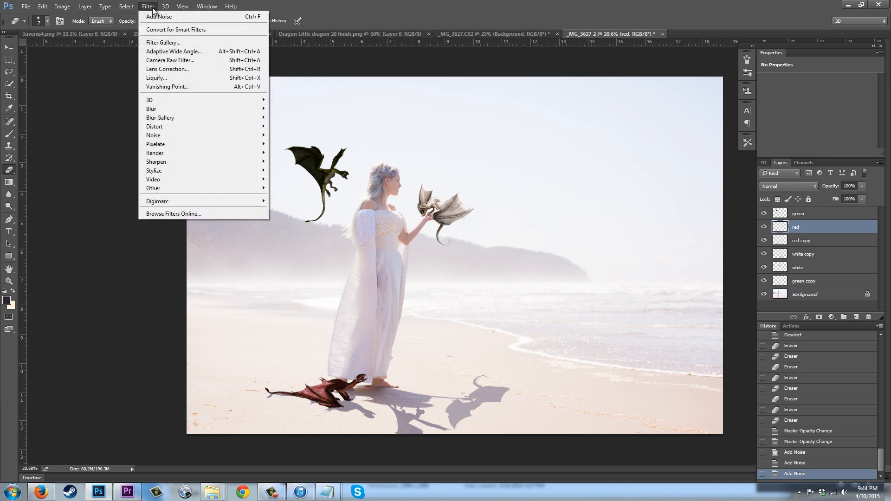
left_click(273, 8)
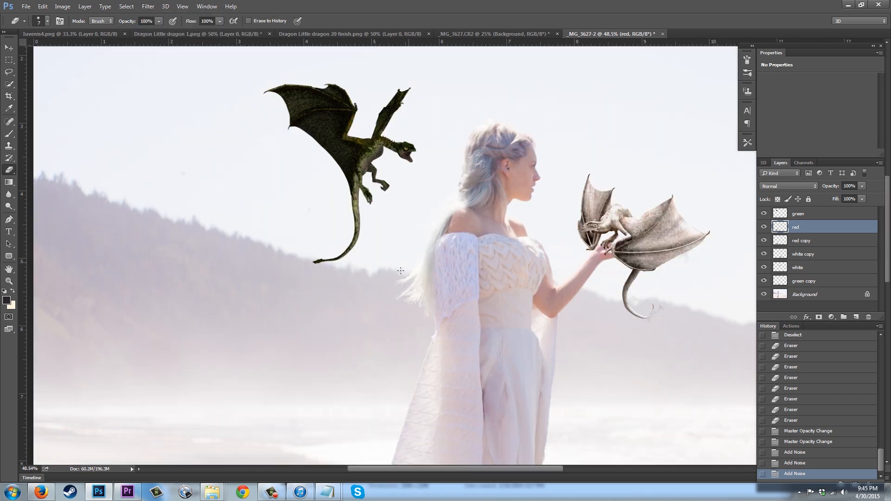
scroll(331, 184, "down", 5)
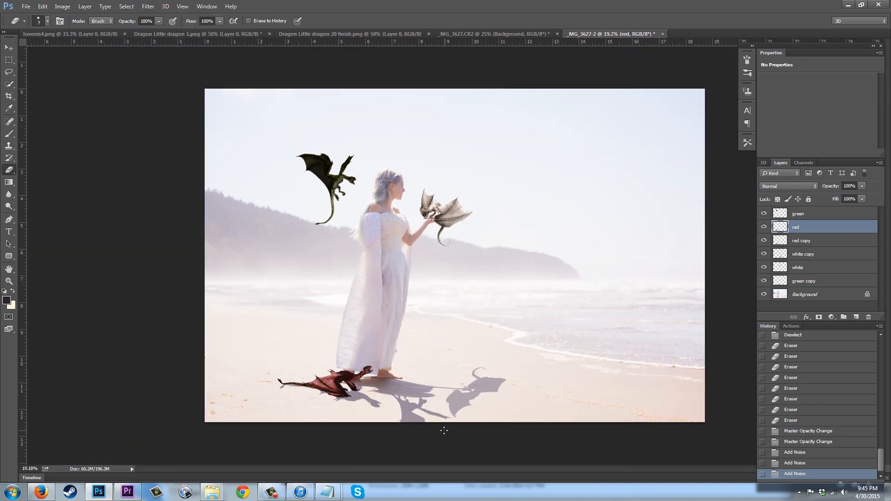
Apply the same Add Noise filter to the white copy shadow layer.
scroll(444, 431, "up", 6)
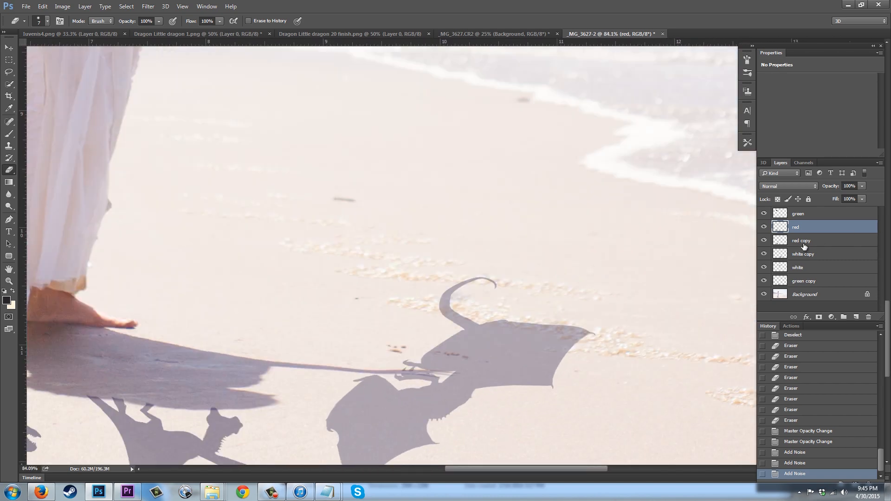
left_click(808, 259)
left_click(162, 7)
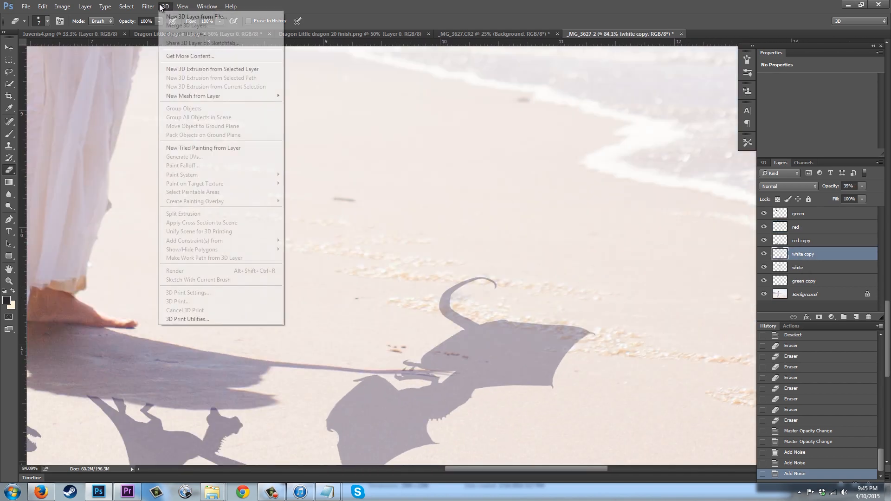
left_click(157, 16)
Apply the same Add Noise filter to the green copy shadow layer.
scroll(629, 171, "down", 3)
scroll(364, 335, "up", 2)
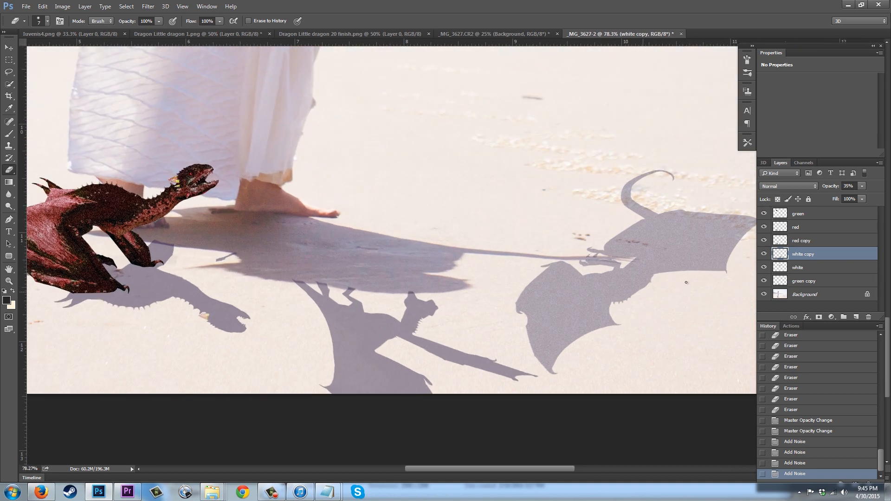
left_click(800, 282)
left_click(148, 6)
left_click(158, 15)
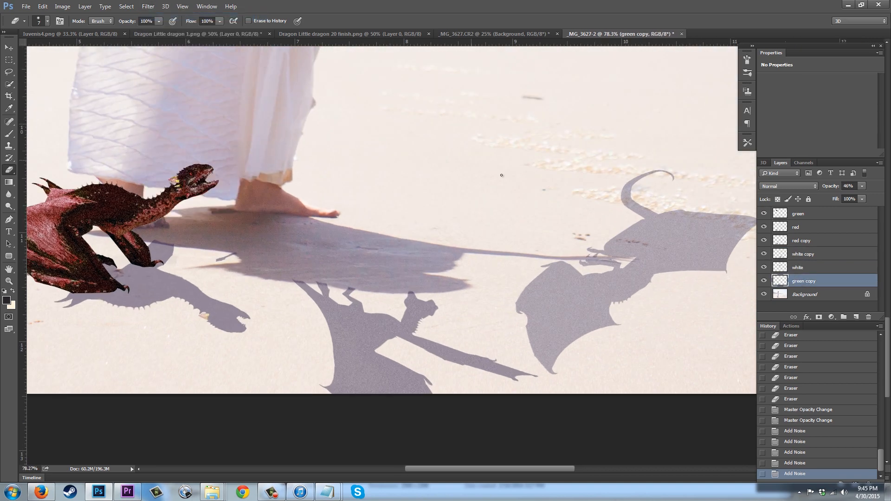
Apply the same Add Noise filter to the red copy shadow layer.
scroll(501, 175, "down", 2)
scroll(502, 175, "up", 1)
left_click(802, 241)
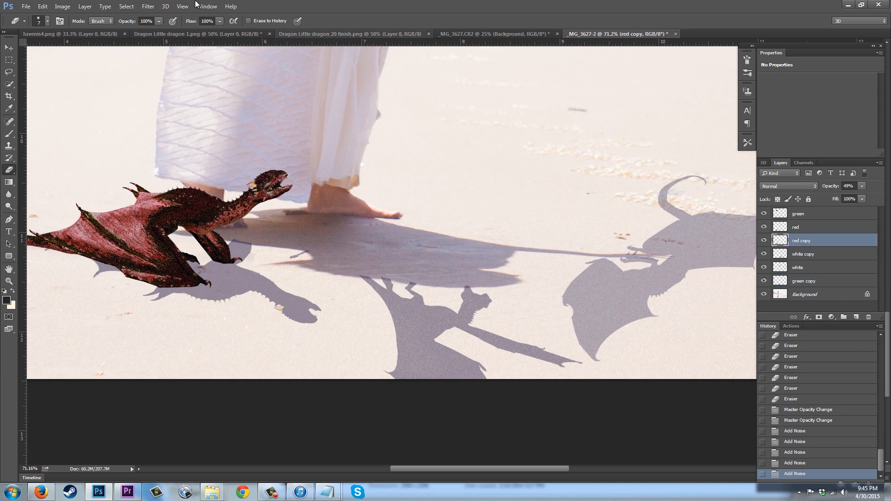
left_click(149, 6)
left_click(158, 16)
Apply a Gaussian Blur with a 0.9-pixel radius to the green dragon layer.
scroll(184, 179, "down", 1)
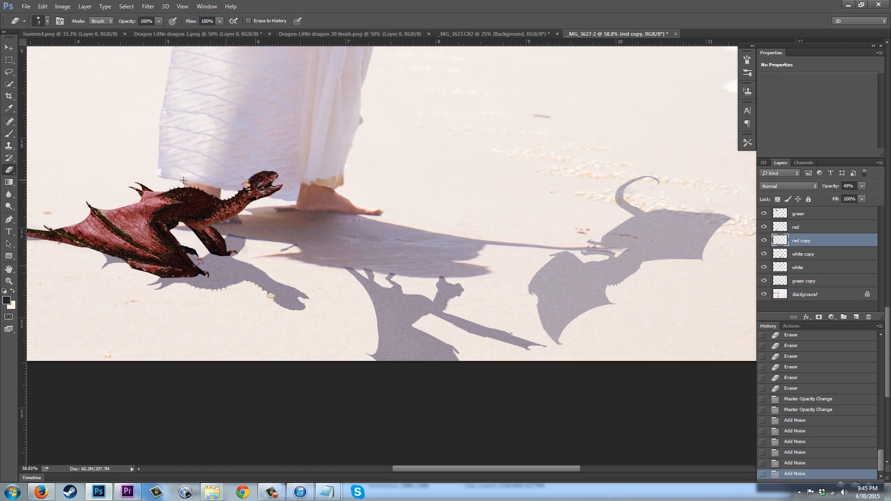
scroll(352, 262, "down", 3)
scroll(282, 293, "down", 1)
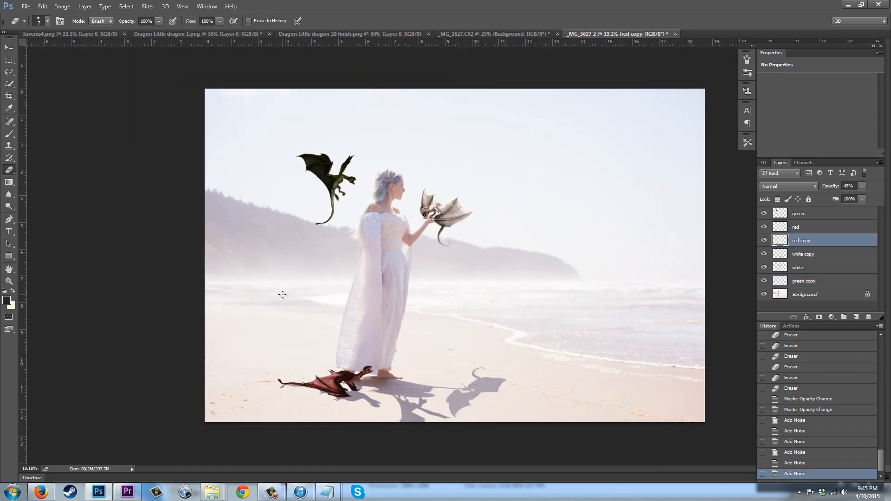
scroll(472, 417, "up", 1)
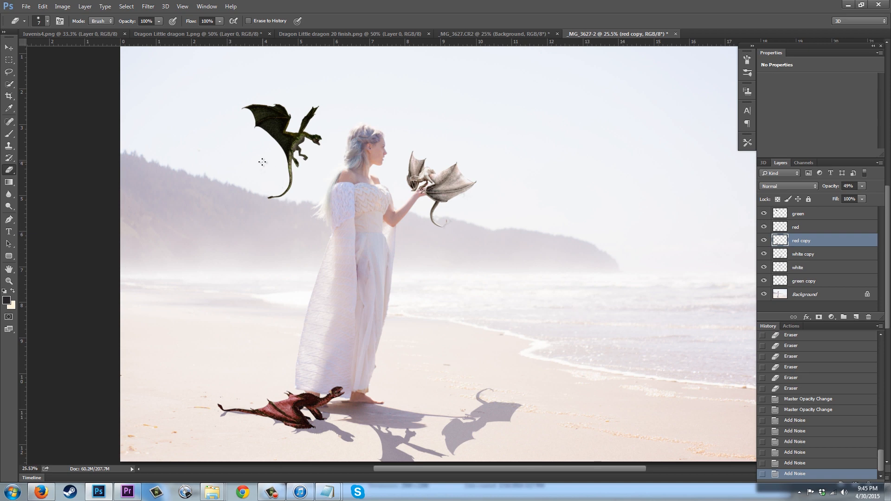
scroll(261, 137, "up", 3)
scroll(240, 124, "up", 3)
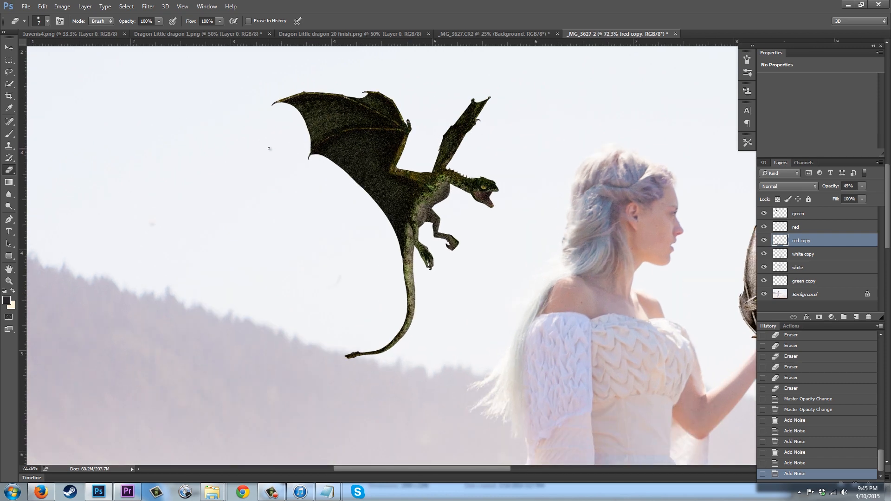
left_click(807, 219)
left_click(148, 6)
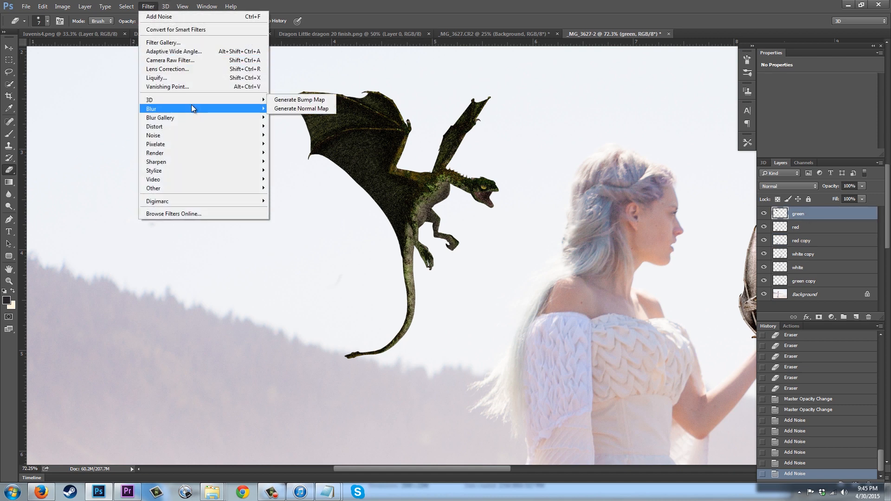
mouse_move(256, 116)
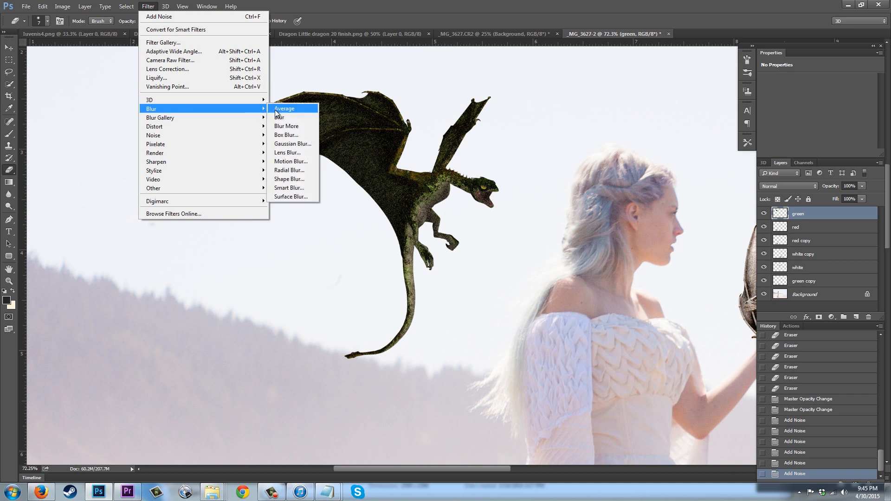
left_click(305, 145)
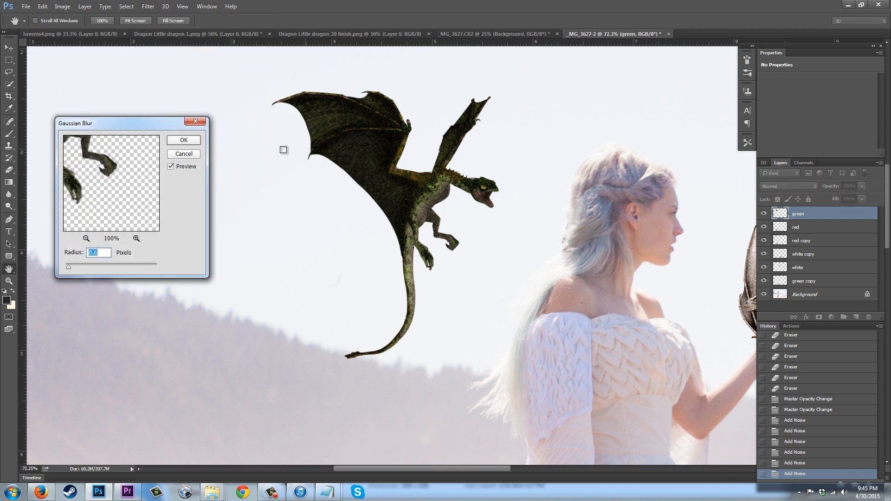
left_click_drag(69, 267, 71, 267)
left_click(184, 140)
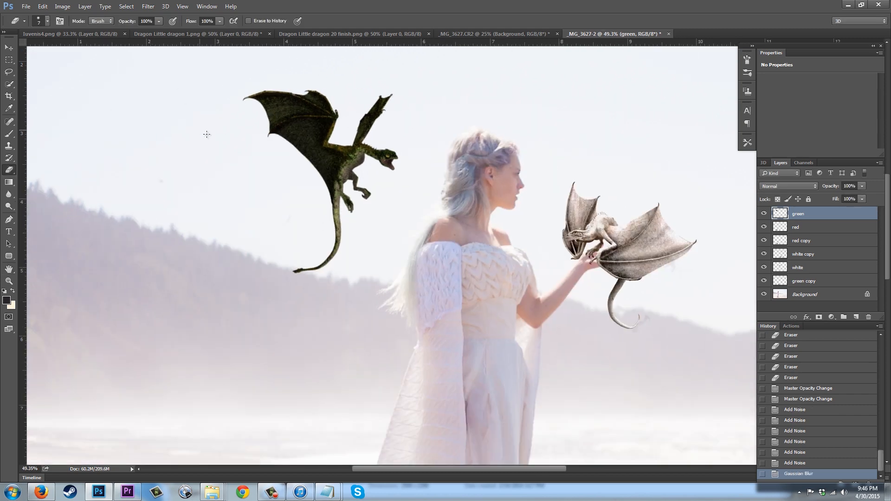
Reapply the same Gaussian Blur to the white dragon layer.
scroll(599, 269, "up", 3)
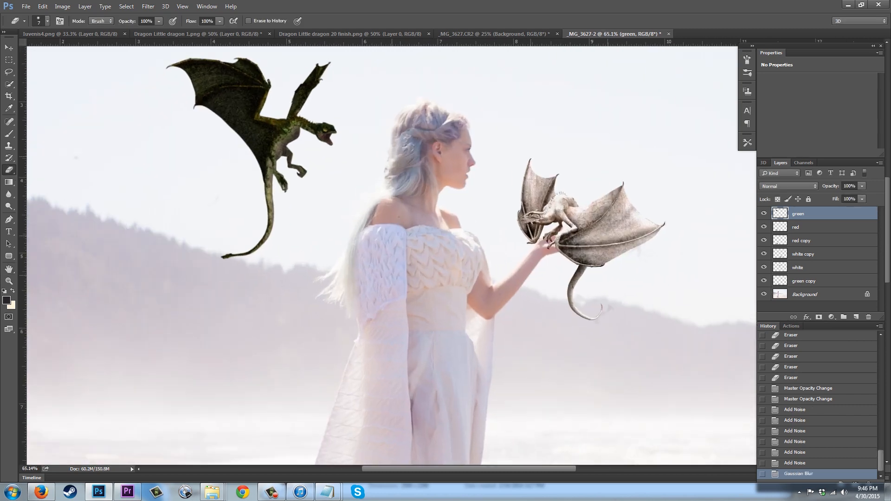
left_click(814, 268)
scroll(490, 184, "up", 1)
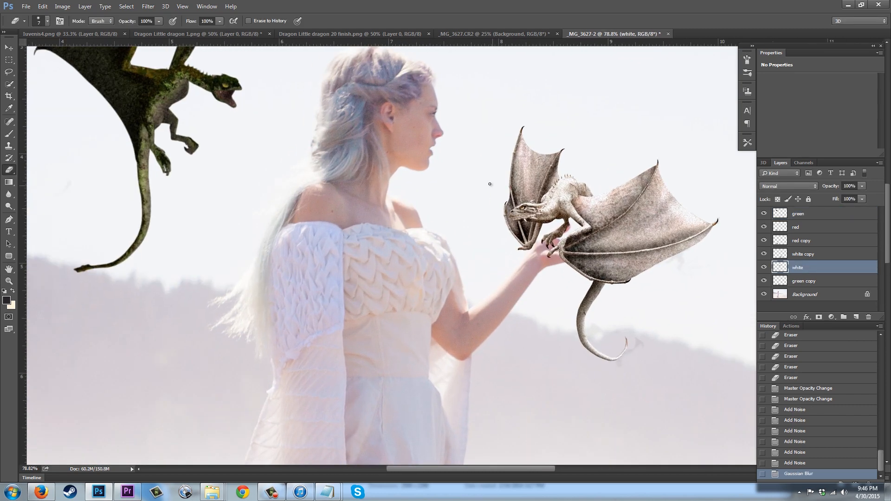
left_click(152, 6)
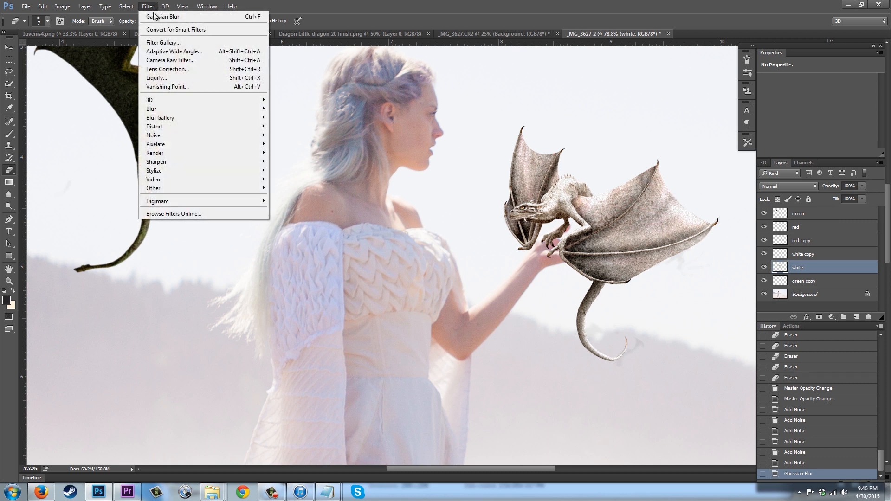
left_click(156, 16)
scroll(309, 365, "down", 10)
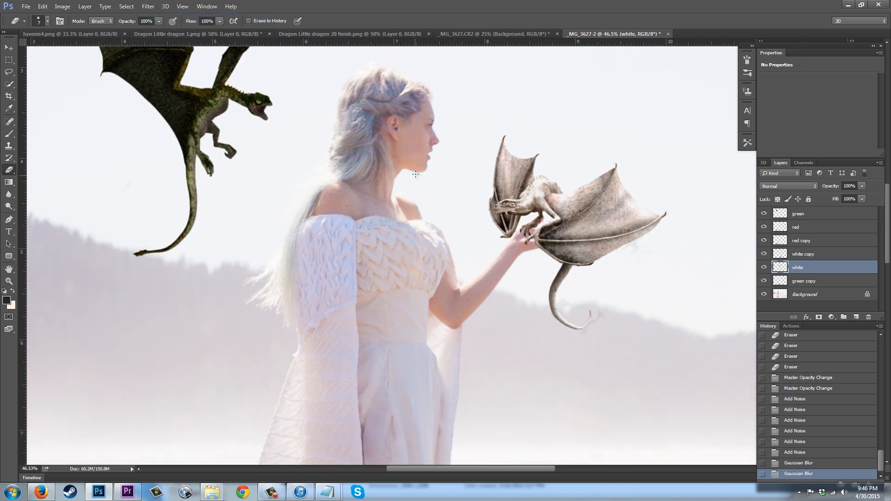
Reapply the same Gaussian Blur to the red dragon layer.
scroll(325, 402, "up", 4)
scroll(465, 223, "down", 2)
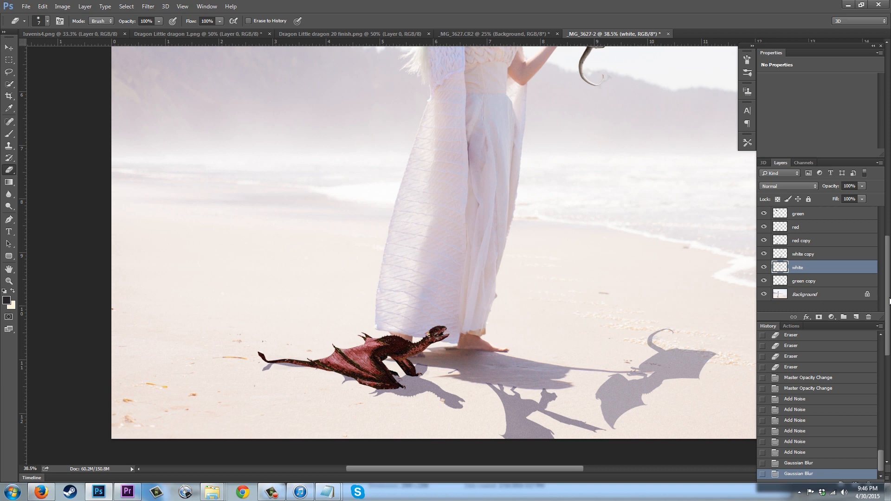
left_click(801, 228)
left_click(148, 6)
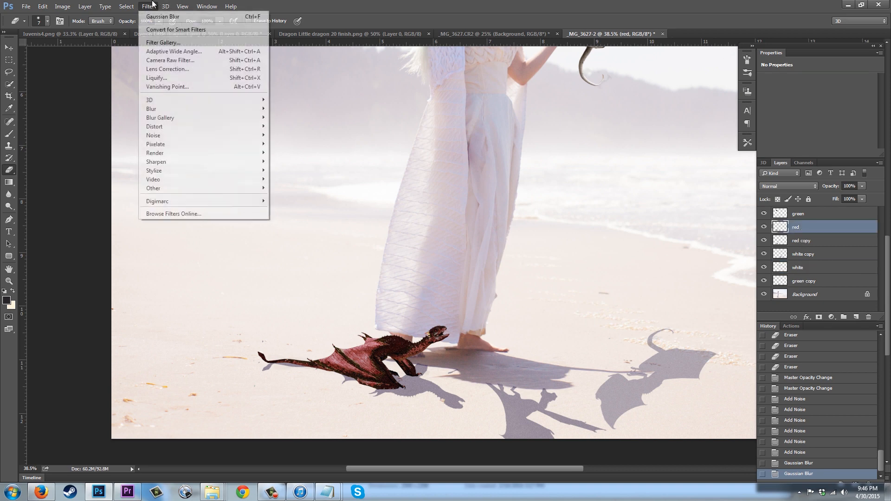
left_click(155, 16)
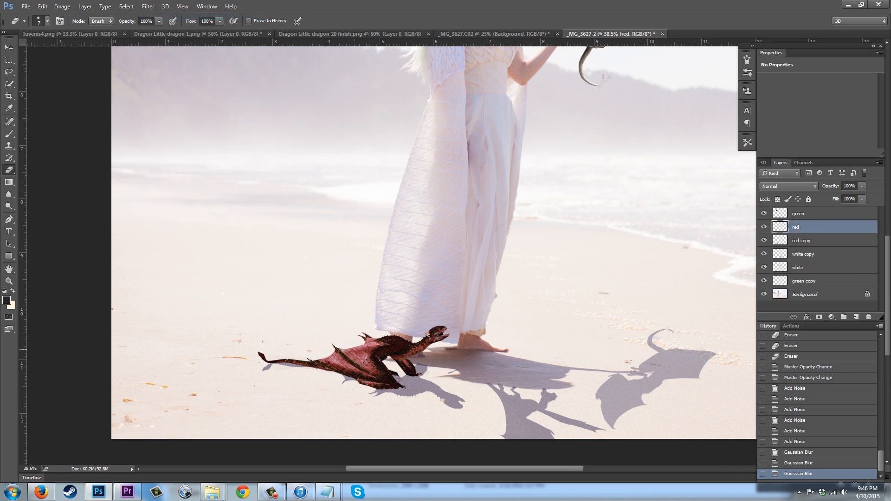
scroll(317, 358, "down", 3)
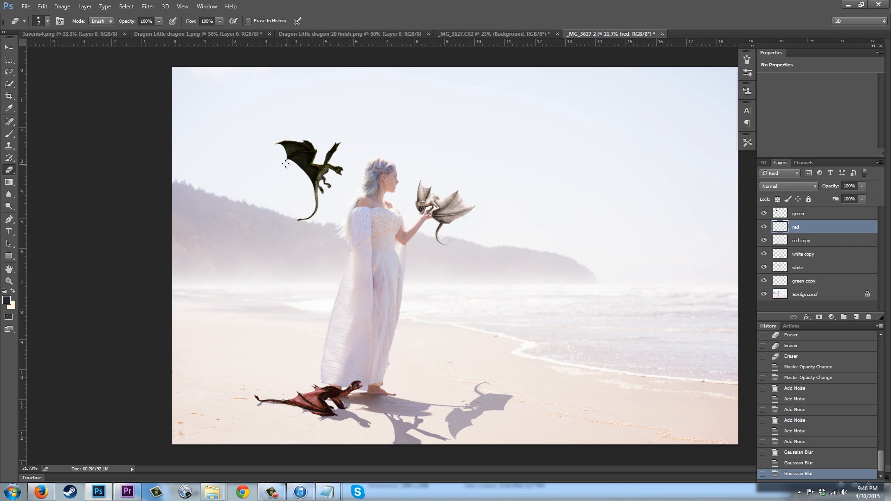
Soften the white dragon's shadow on the white copy layer with a Gaussian Blur of 4.0 pixels radius.
scroll(271, 169, "up", 1)
scroll(589, 320, "up", 8)
scroll(589, 321, "down", 2)
scroll(551, 371, "up", 4)
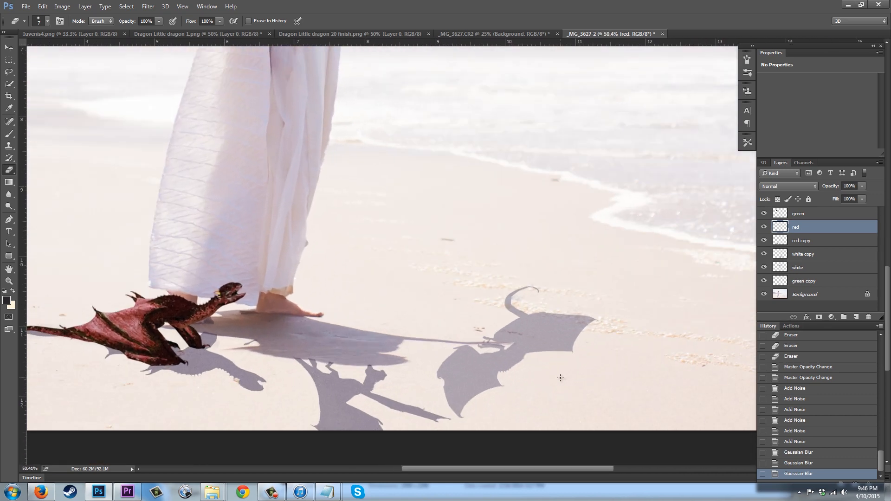
left_click(809, 245)
left_click(803, 254)
left_click(148, 6)
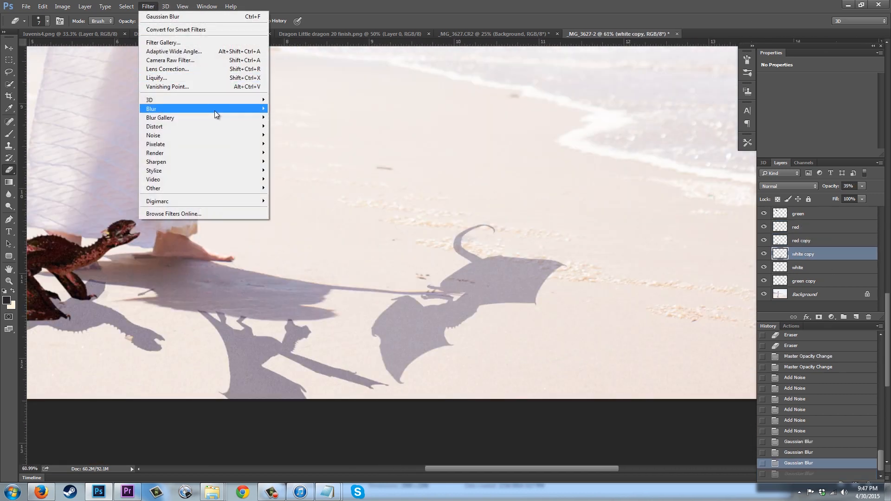
left_click(293, 143)
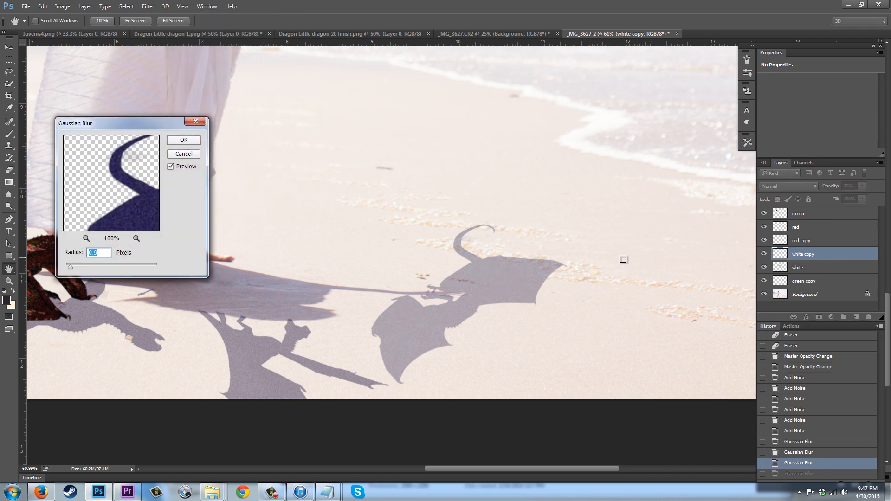
left_click_drag(90, 266, 87, 265)
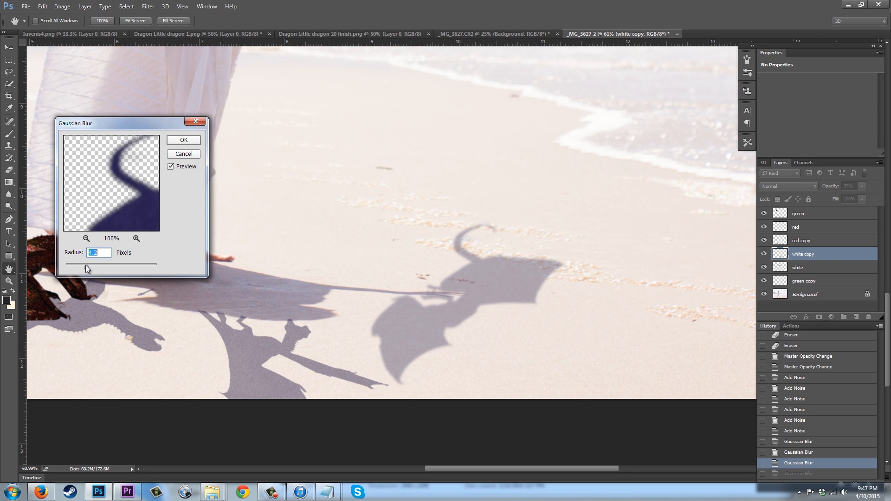
left_click_drag(86, 265, 85, 265)
left_click(182, 140)
scroll(427, 326, "down", 5)
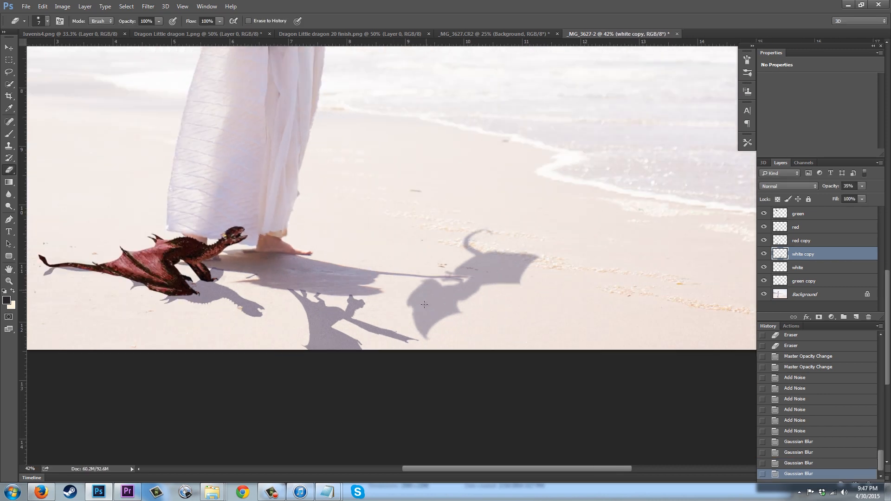
Blur the green dragon's shadow on the green copy layer with a Gaussian Blur of 4.0 pixels radius.
key("e")
scroll(427, 326, "down", 2)
scroll(527, 295, "up", 6)
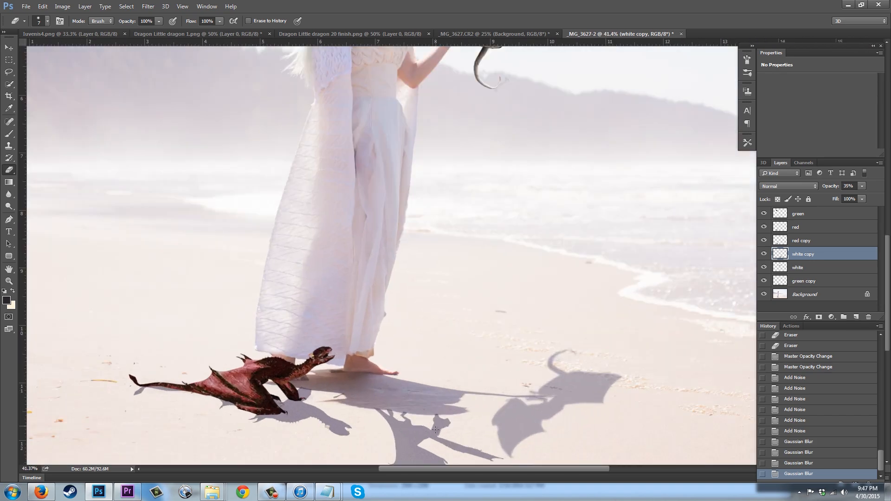
scroll(526, 294, "up", 3)
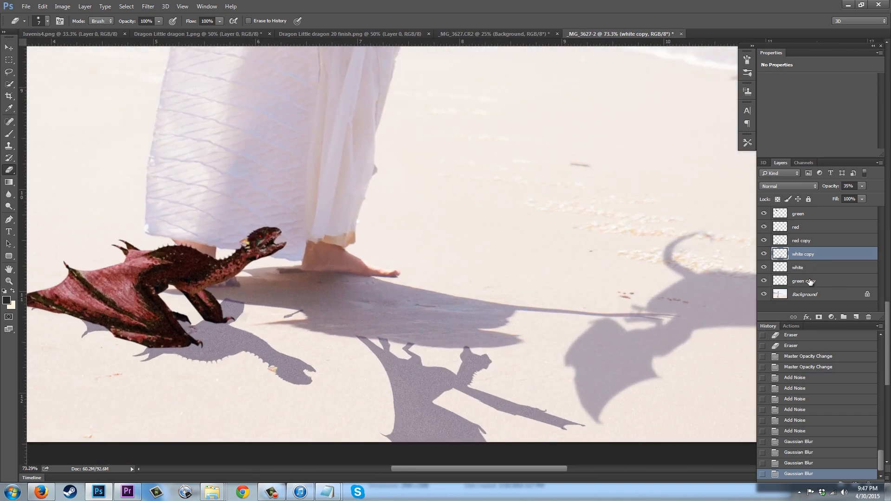
left_click(810, 280)
left_click(148, 6)
mouse_move(223, 110)
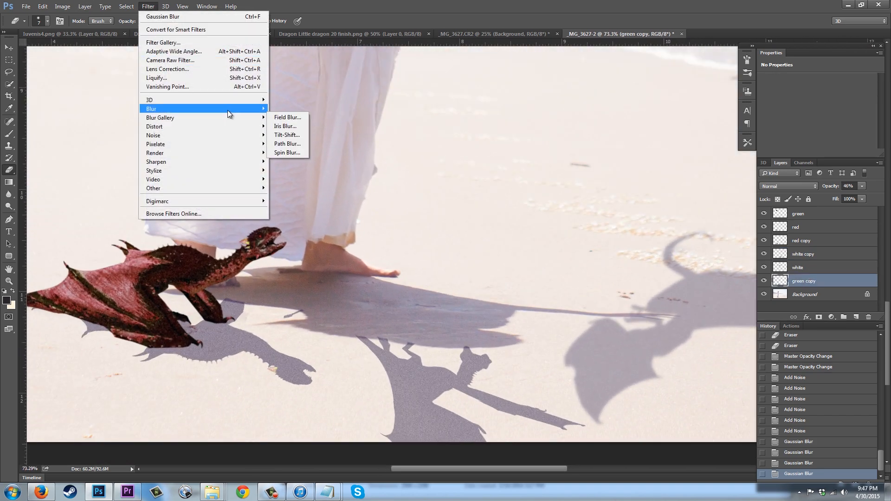
left_click(294, 144)
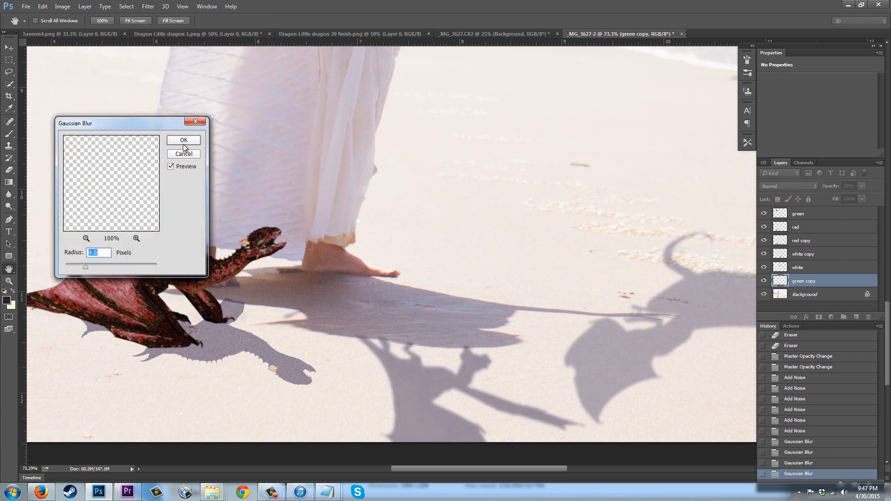
left_click(183, 145)
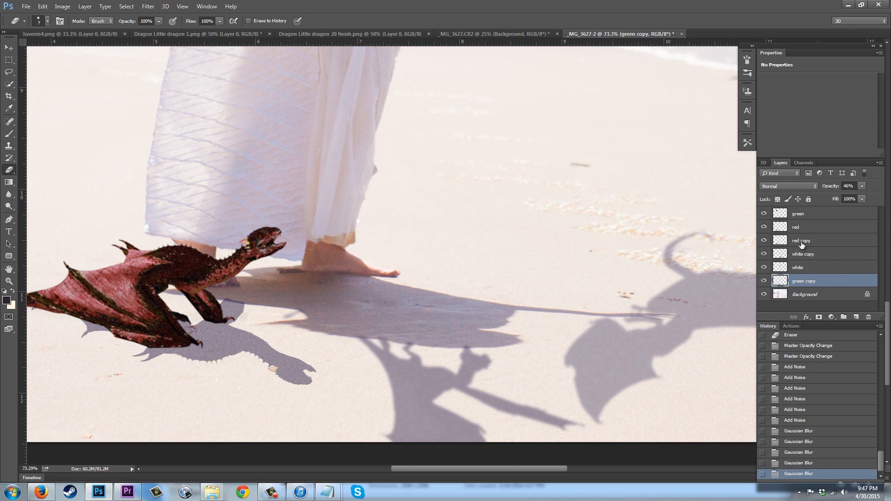
Apply a Gaussian Blur of 3.0 pixels radius to the red copy shadow layer, comparing it with the preview off and on.
left_click(802, 245)
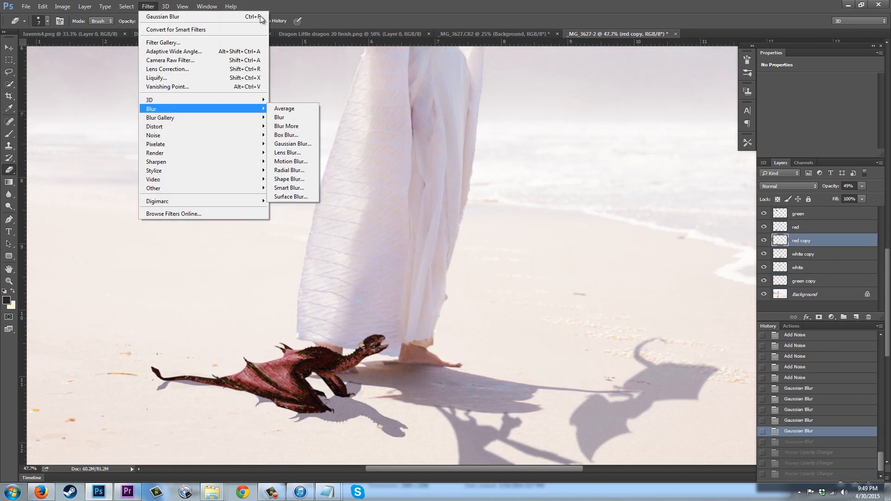
mouse_move(246, 4)
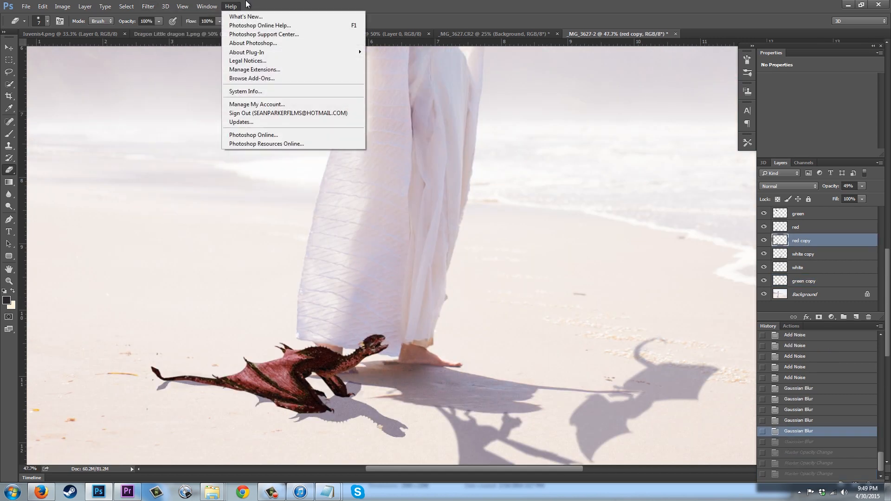
mouse_move(148, 6)
mouse_move(197, 111)
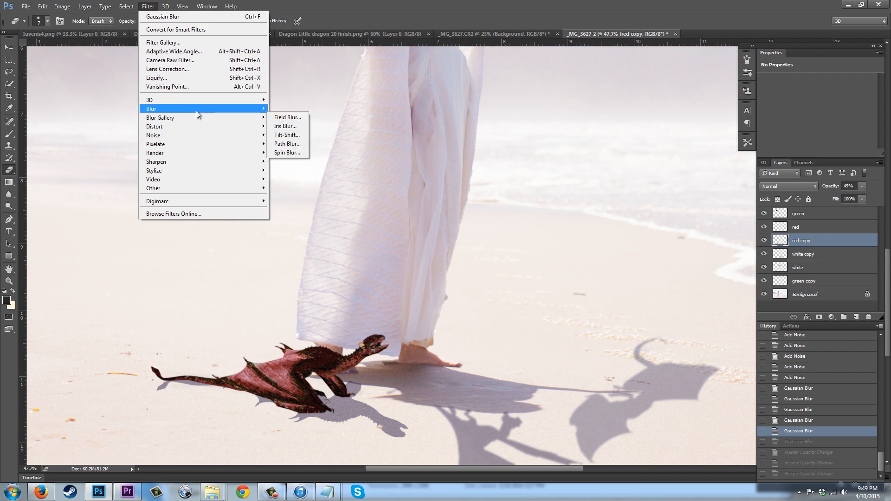
left_click(292, 144)
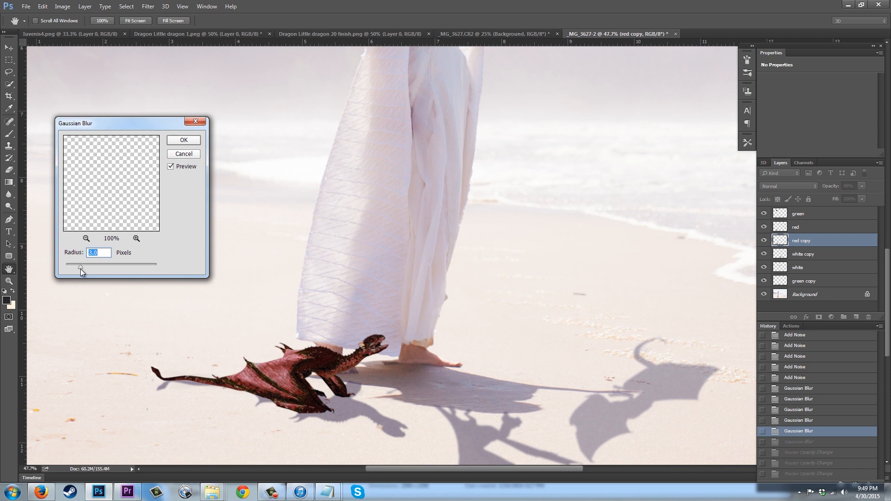
left_click(174, 165)
left_click(188, 168)
left_click(188, 168)
left_click(184, 141)
scroll(287, 377, "down", 1)
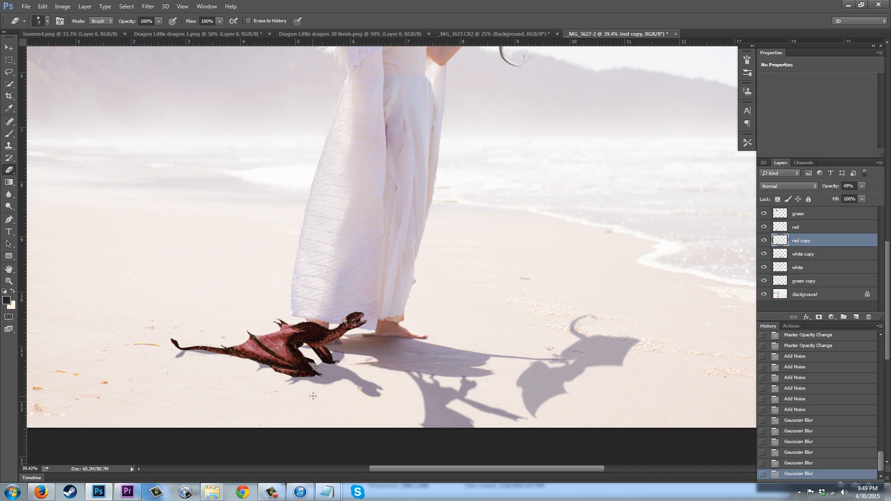
scroll(312, 399, "up", 5)
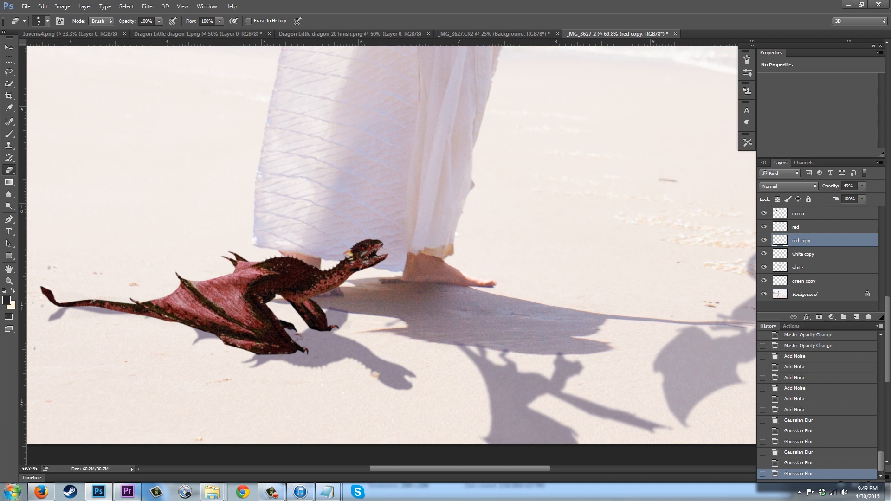
left_click_drag(435, 470, 484, 465)
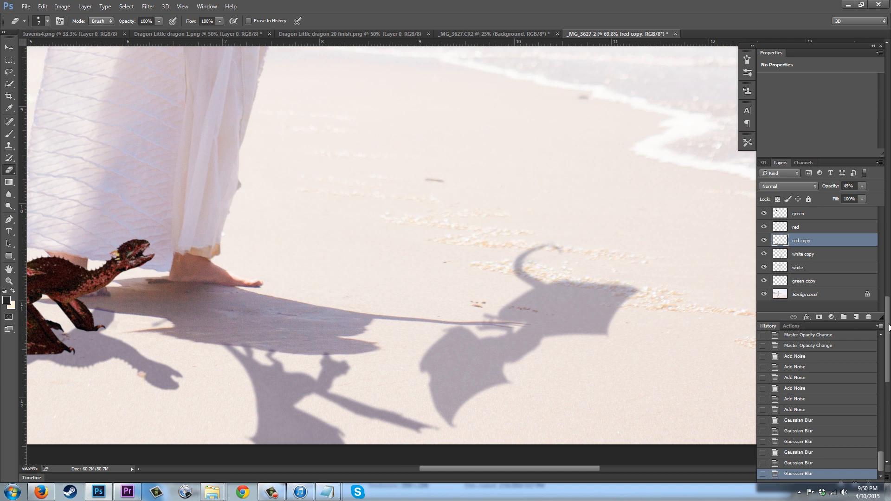
left_click_drag(889, 328, 889, 196)
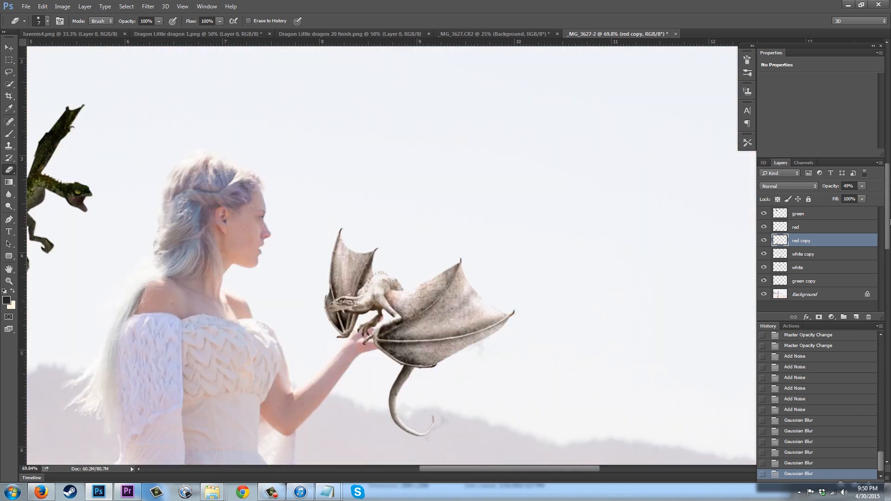
left_click_drag(889, 222, 869, 369)
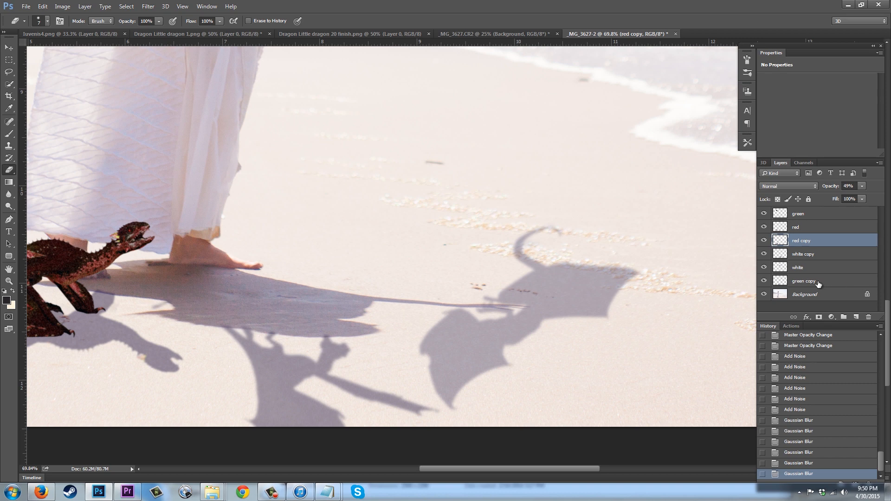
On the white copy layer, lightly erase the lower-left wing of the dragon's shadow with an 80 px Eraser at 6% opacity.
left_click(803, 257)
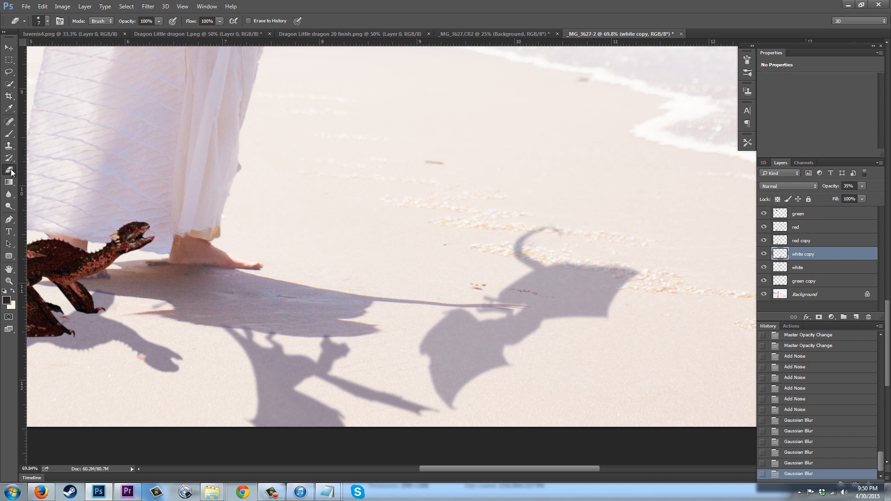
left_click(160, 22)
left_click_drag(119, 32, 116, 31)
left_click(1, 353)
key("bracketright")
key("bracketright")
key("bracketright")
key("bracketright")
key("bracketright")
key("bracketright")
key("bracketright")
key("bracketright")
key("bracketright")
mouse_move(456, 338)
left_mouse_down()
mouse_move(457, 370)
mouse_move(465, 352)
mouse_move(480, 374)
mouse_move(464, 335)
mouse_move(479, 370)
left_mouse_up()
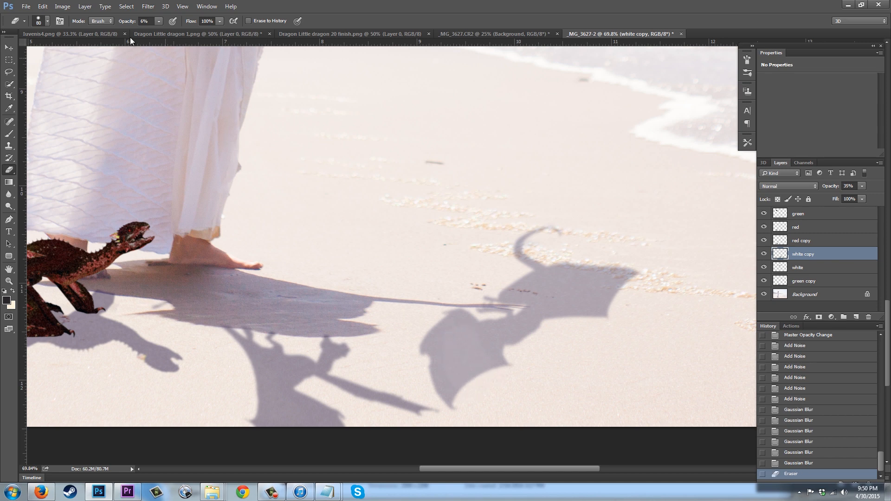
Set the Eraser's hardness to 0% and fade the inner areas of both wings in the white dragon's shadow.
left_click(47, 21)
left_click_drag(61, 72, 38, 73)
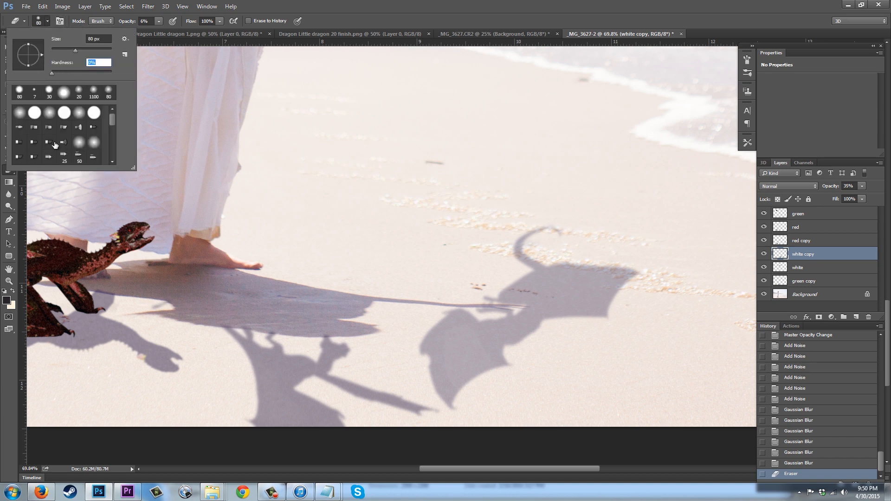
key("Return")
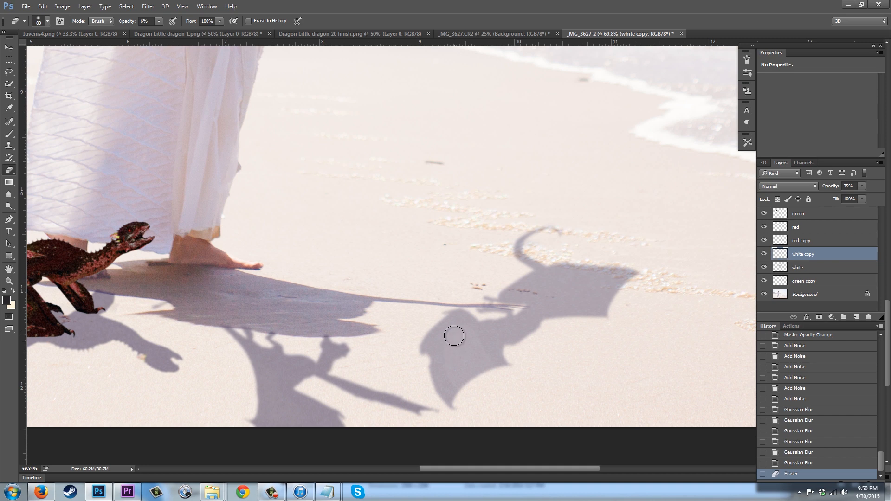
left_click_drag(456, 372, 458, 334)
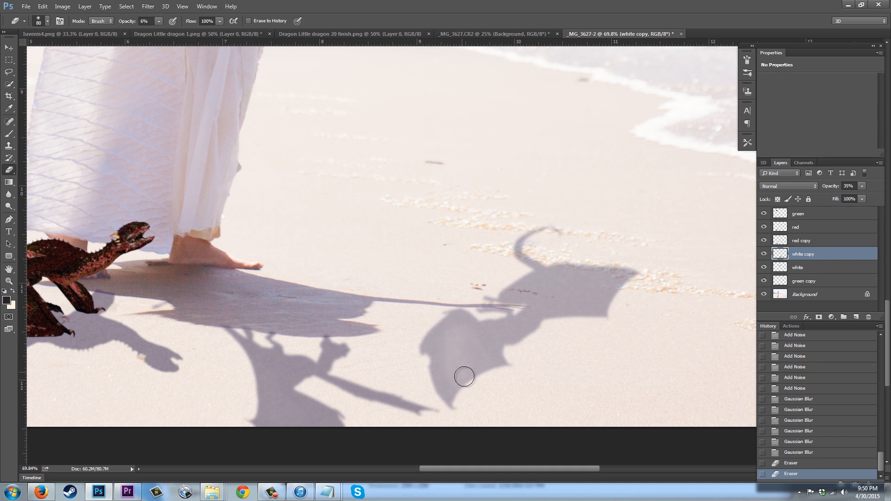
mouse_move(483, 367)
left_mouse_down()
mouse_move(469, 338)
mouse_move(483, 359)
mouse_move(471, 349)
mouse_move(461, 373)
mouse_move(447, 354)
mouse_move(453, 390)
mouse_move(452, 335)
mouse_move(460, 380)
mouse_move(462, 352)
mouse_move(479, 349)
mouse_move(461, 373)
mouse_move(466, 382)
mouse_move(485, 373)
left_mouse_up()
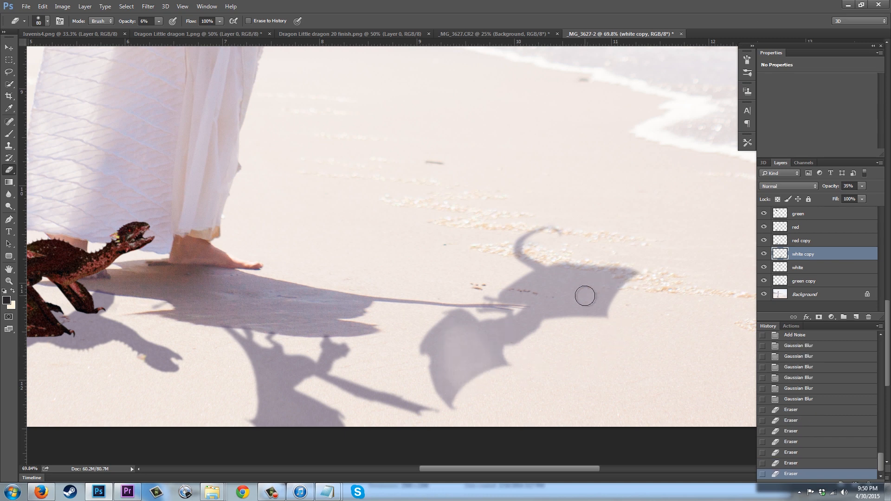
mouse_move(570, 284)
left_mouse_down()
mouse_move(619, 302)
mouse_move(571, 284)
mouse_move(619, 289)
mouse_move(617, 298)
mouse_move(594, 298)
mouse_move(613, 293)
left_mouse_up()
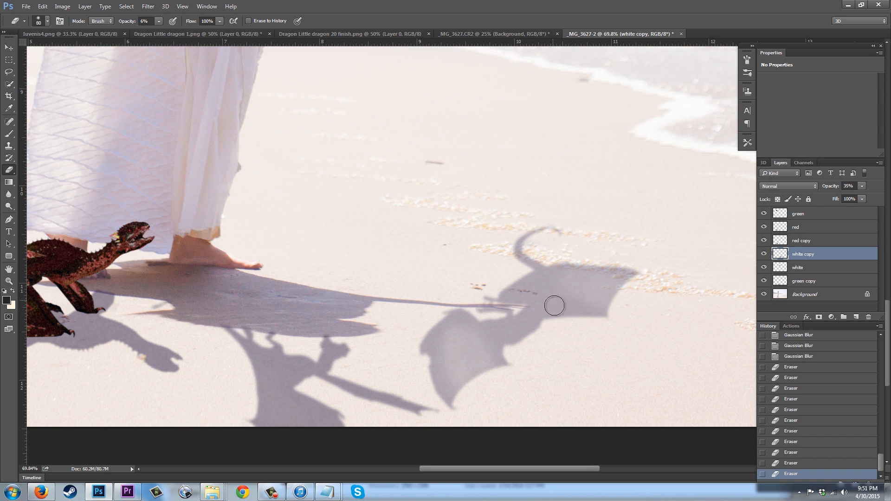
left_click_drag(558, 325, 563, 308)
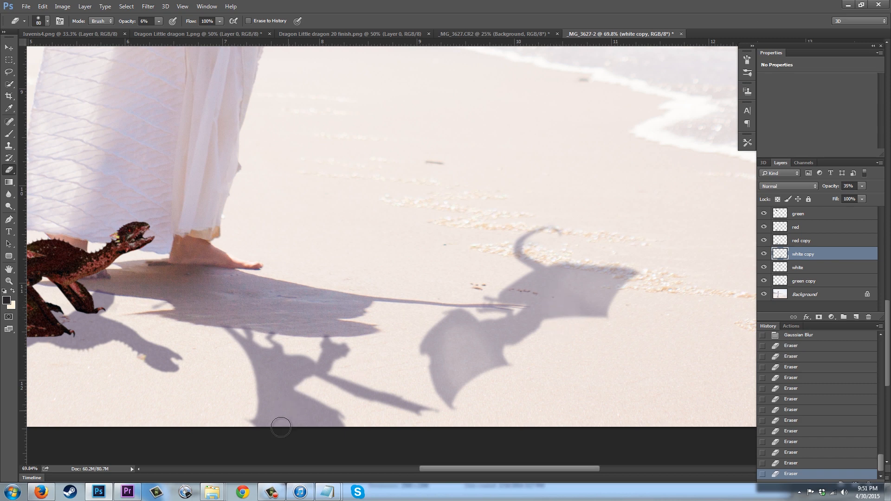
Fade the inside of the green dragon's shadow on the green copy layer with a 45 px Eraser at 6% opacity.
left_click_drag(306, 419, 292, 410)
key("bracketleft")
key("bracketleft")
key("bracketleft")
key("bracketleft")
left_click(813, 280)
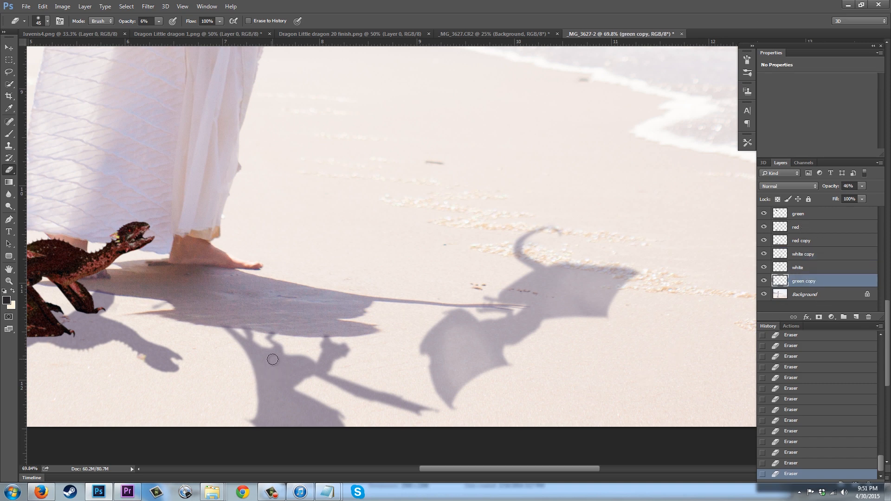
mouse_move(246, 368)
left_mouse_down()
mouse_move(264, 390)
mouse_move(287, 375)
mouse_move(254, 370)
mouse_move(270, 380)
mouse_move(262, 390)
mouse_move(287, 378)
mouse_move(275, 421)
mouse_move(295, 411)
mouse_move(288, 393)
mouse_move(292, 430)
mouse_move(387, 394)
mouse_move(347, 368)
left_mouse_up()
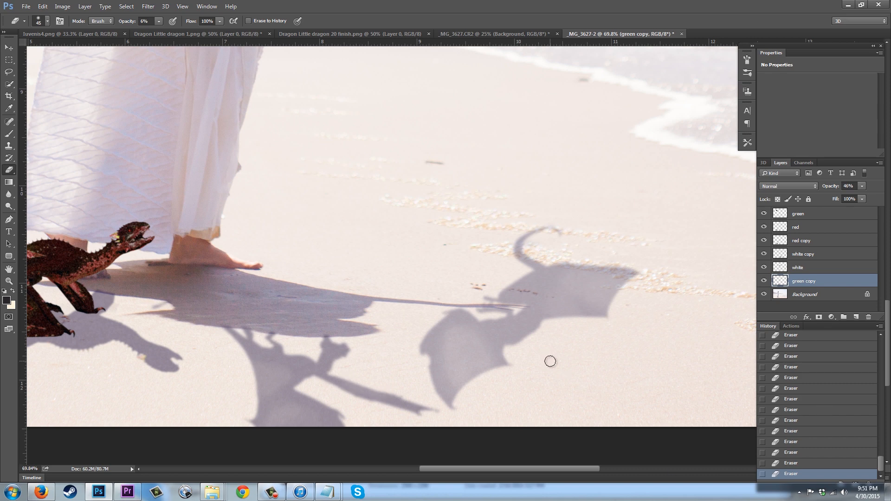
scroll(554, 367, "down", 5)
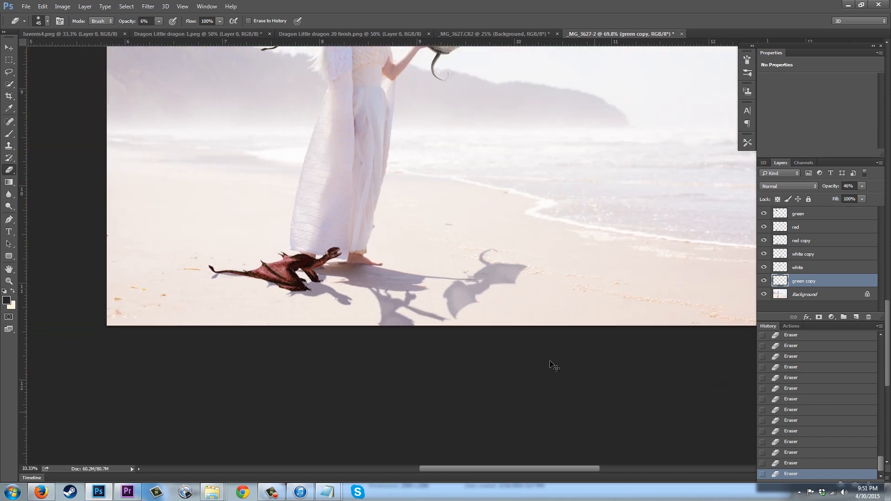
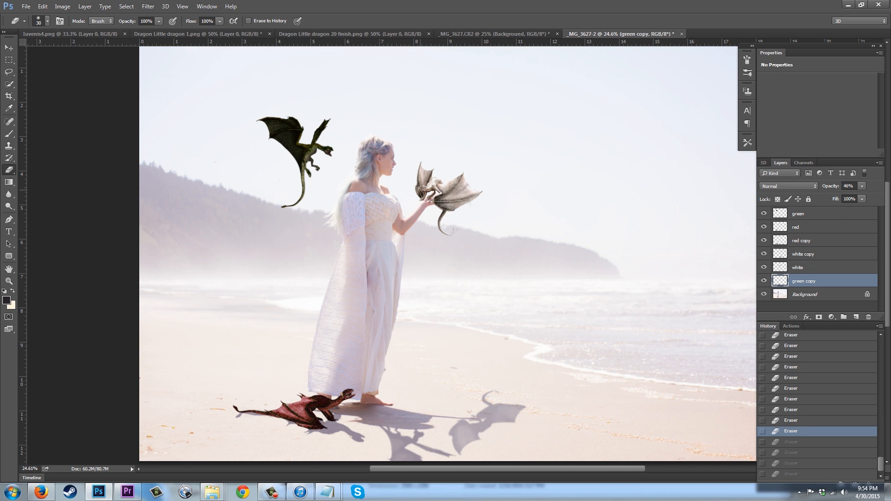
Brush over the white dragon's large wing with a 60 px Eraser at 8% opacity.
scroll(422, 190, "up", 5)
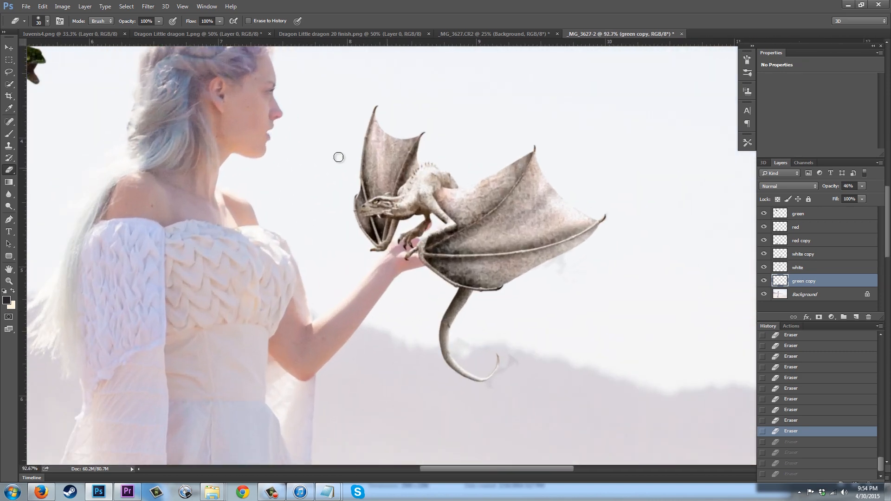
scroll(321, 151, "up", 1)
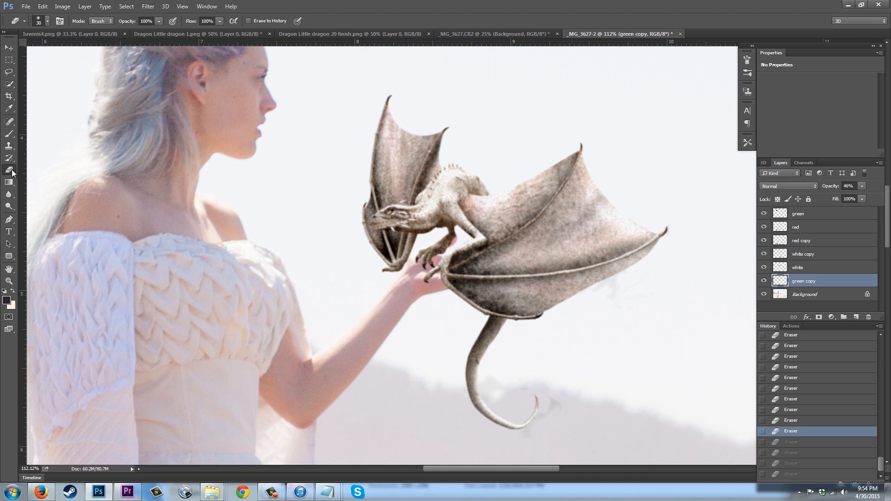
left_click(159, 21)
left_click_drag(117, 33, 115, 32)
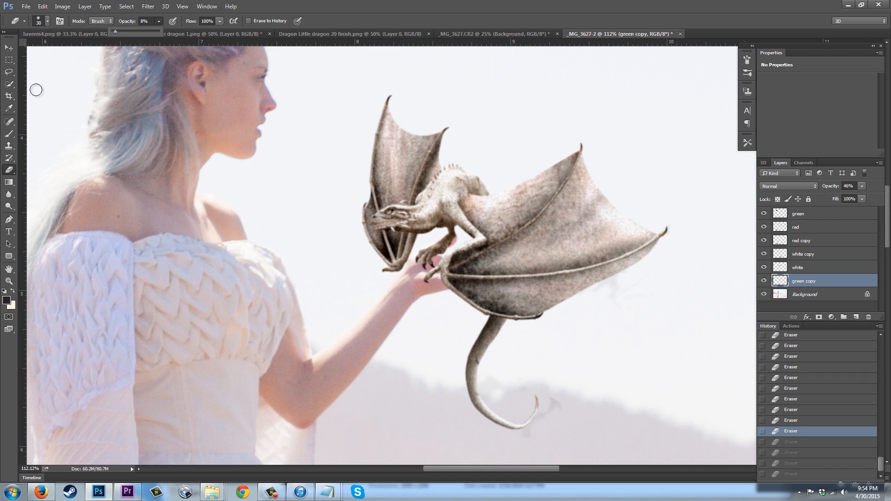
left_click(8, 170)
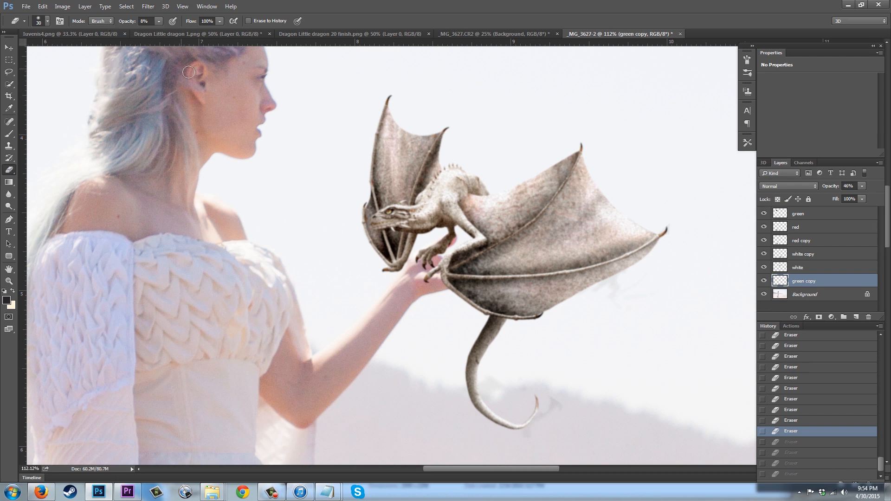
key("bracketright")
key("bracketright")
key("bracketright")
key("bracketright")
key("bracketleft")
mouse_move(550, 240)
left_mouse_down()
mouse_move(579, 205)
mouse_move(542, 242)
left_mouse_up()
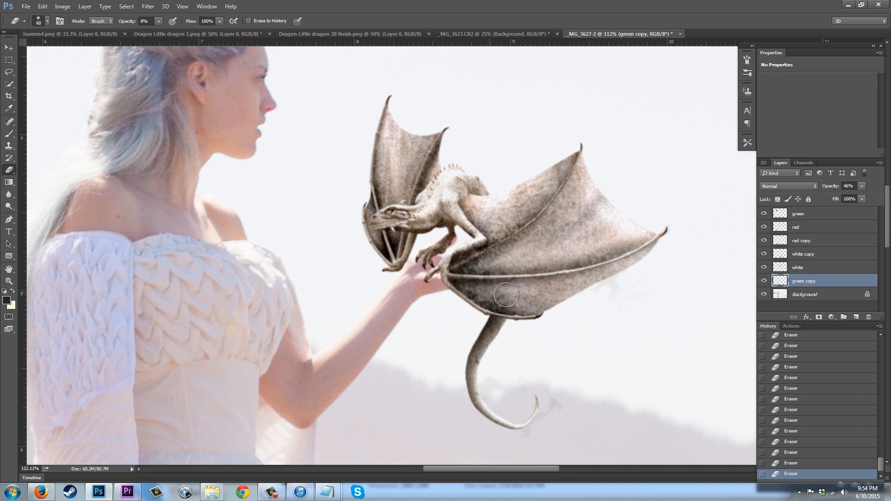
left_click_drag(506, 295, 580, 291)
scroll(433, 148, "down", 3)
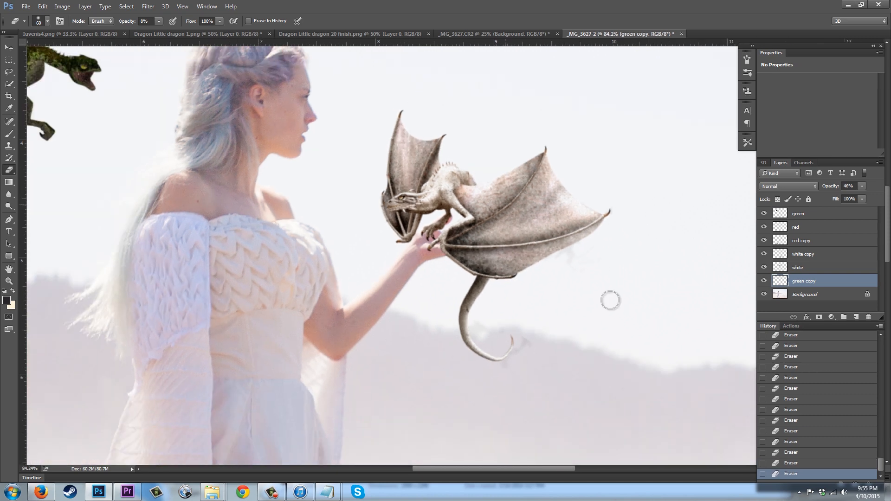
scroll(643, 367, "down", 3)
scroll(551, 259, "up", 2)
scroll(551, 259, "up", 1)
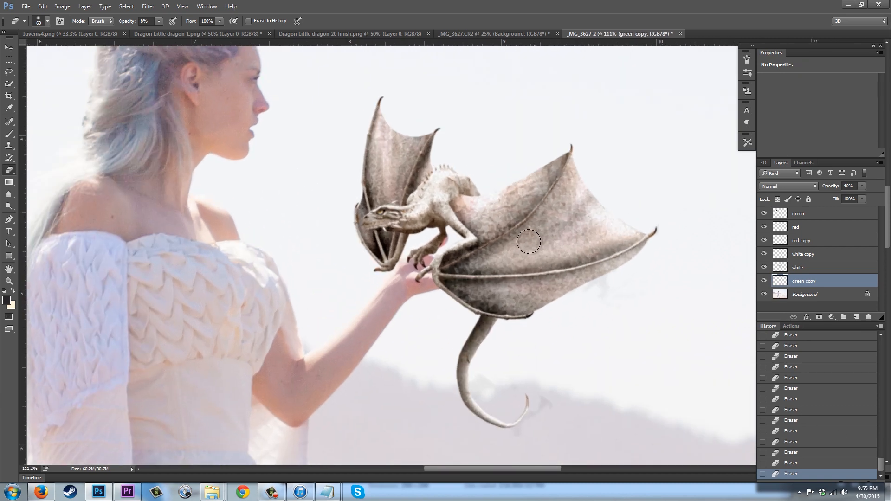
Select the green layer and fade the lower membrane of the dragon's large wing with a 90 px Eraser.
scroll(645, 252, "down", 4)
scroll(354, 153, "up", 5)
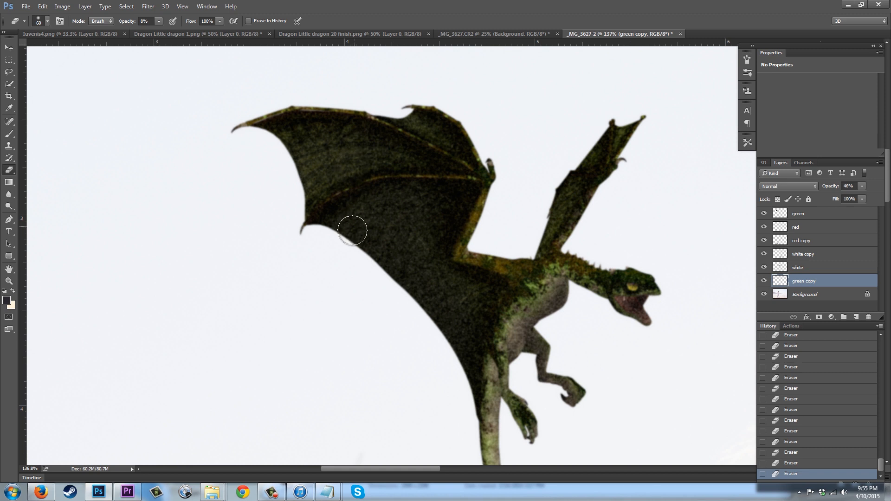
left_click(796, 219)
key("bracketright")
key("bracketright")
key("bracketright")
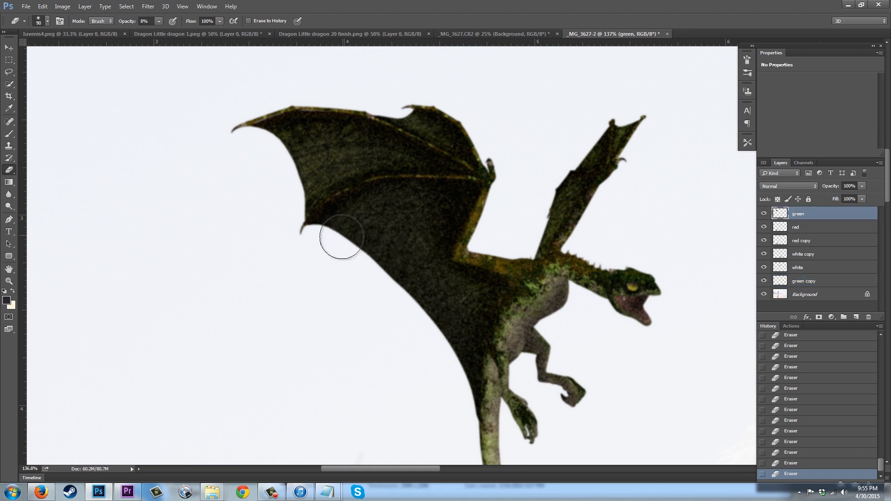
mouse_move(347, 236)
left_mouse_down()
mouse_move(434, 212)
mouse_move(394, 258)
mouse_move(418, 314)
mouse_move(431, 302)
mouse_move(467, 309)
mouse_move(460, 364)
mouse_move(444, 319)
mouse_move(393, 265)
mouse_move(404, 226)
left_mouse_up()
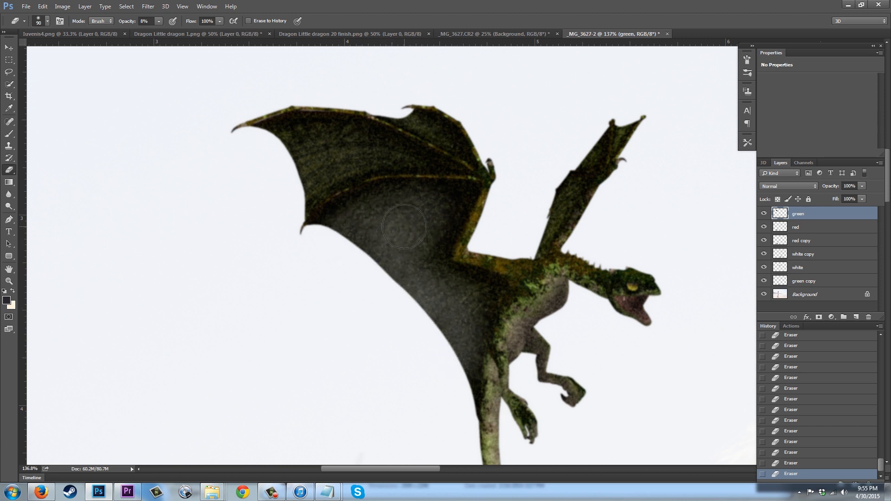
Fade the upper membranes of the green dragon's large wing, reducing the Eraser to 25 px for the narrow section.
key("bracketleft")
key("bracketleft")
mouse_move(313, 155)
left_mouse_down()
mouse_move(288, 146)
mouse_move(354, 155)
mouse_move(309, 176)
mouse_move(395, 153)
left_mouse_up()
key("bracketleft")
key("bracketleft")
key("bracketleft")
key("bracketleft")
key("bracketleft")
key("bracketleft")
key("bracketleft")
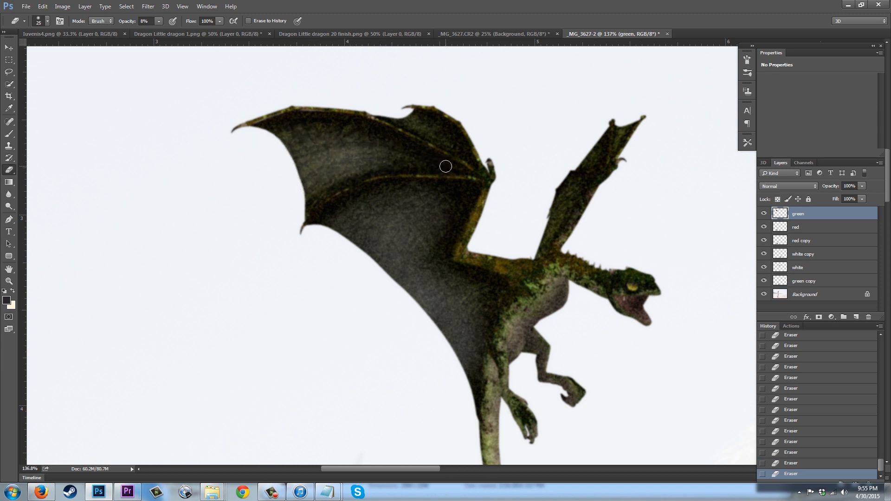
mouse_move(446, 166)
left_mouse_down()
mouse_move(372, 149)
mouse_move(368, 138)
mouse_move(415, 154)
mouse_move(400, 148)
mouse_move(406, 114)
mouse_move(465, 155)
mouse_move(441, 124)
left_mouse_up()
Lightly erase the membrane of the green dragon's narrow raised wing with a smaller Eraser tip.
scroll(650, 122, "up", 5)
key("bracketleft")
key("bracketleft")
key("bracketleft")
mouse_move(604, 133)
left_mouse_down()
mouse_move(598, 162)
mouse_move(619, 133)
mouse_move(575, 151)
mouse_move(547, 186)
mouse_move(571, 144)
mouse_move(487, 294)
mouse_move(534, 218)
left_mouse_up()
key("bracketright")
key("bracketright")
scroll(399, 184, "down", 15)
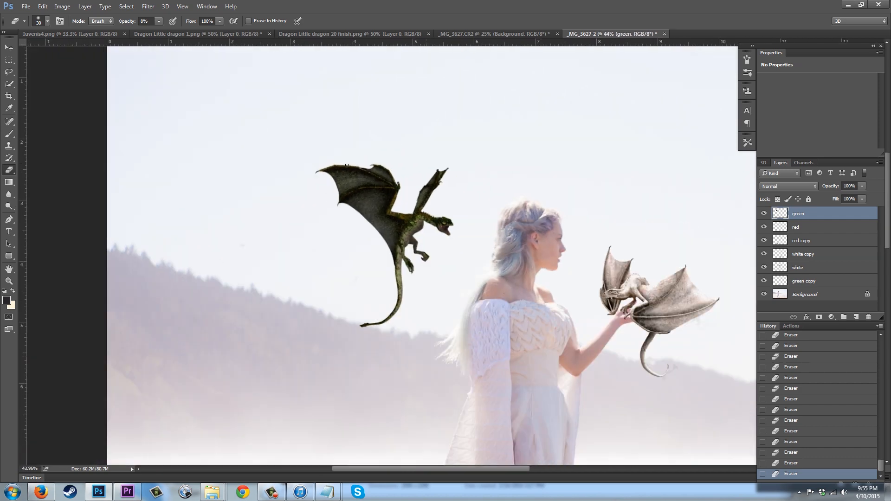
scroll(347, 165, "down", 2)
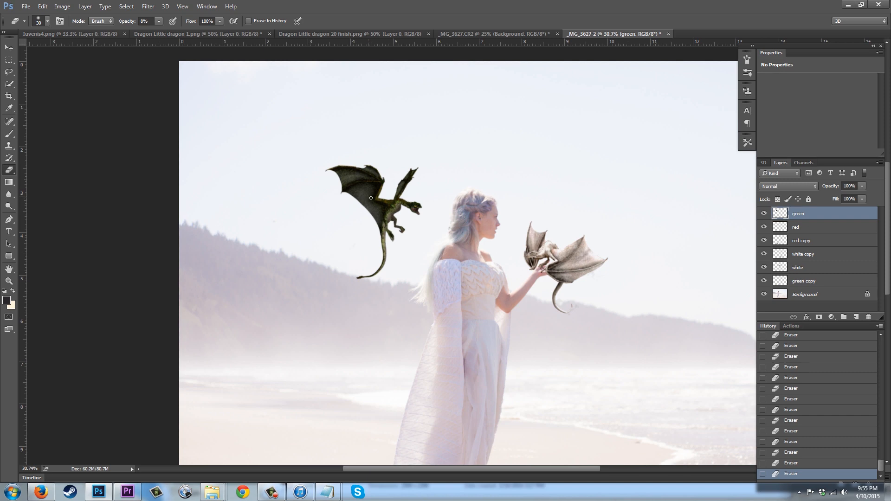
Brighten the green dragon's neck and upper back using the Dodge tool on Midtones at 19% exposure with a 40 px brush.
scroll(372, 199, "up", 14)
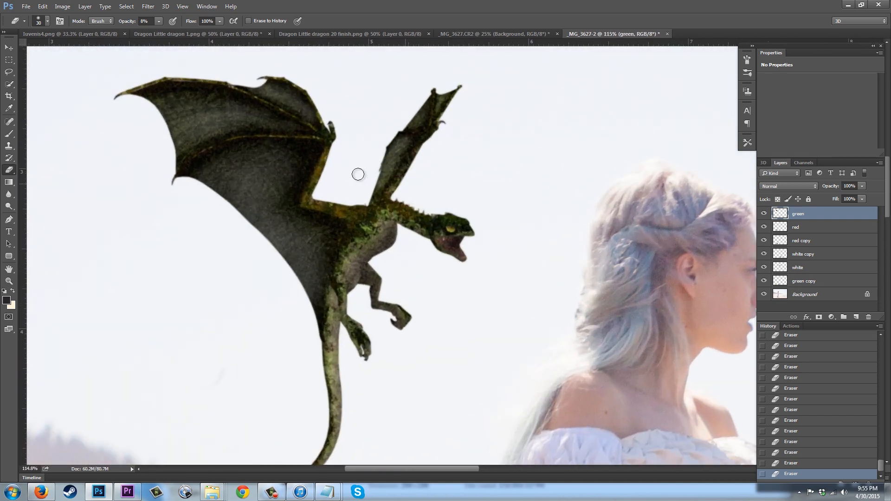
scroll(358, 174, "down", 1)
scroll(353, 173, "down", 1)
key("o")
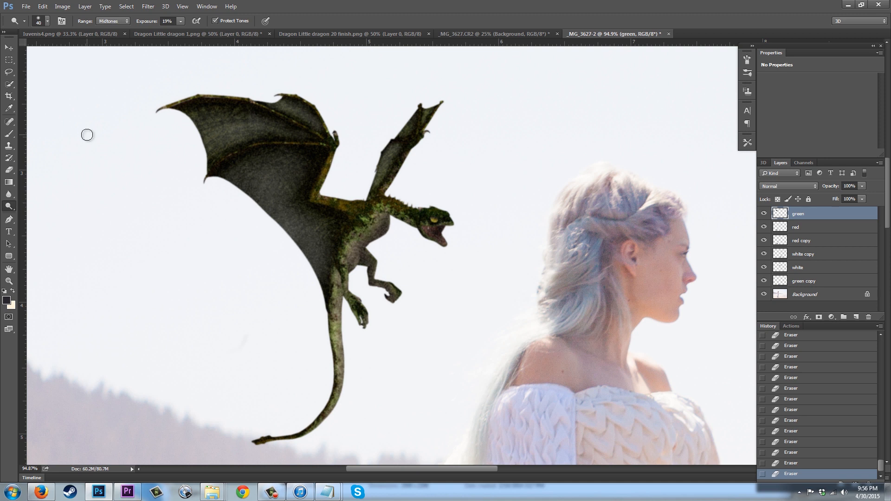
key("bracketright")
scroll(457, 147, "down", 1)
scroll(421, 209, "up", 1)
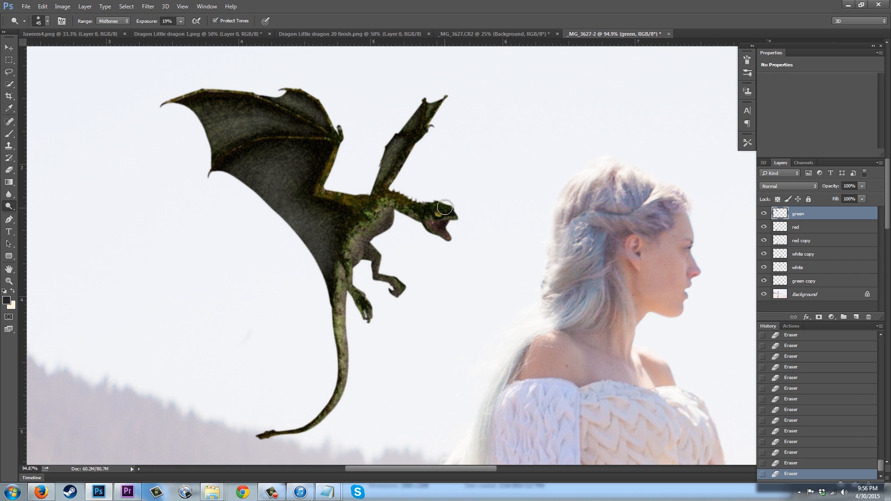
scroll(445, 207, "up", 4)
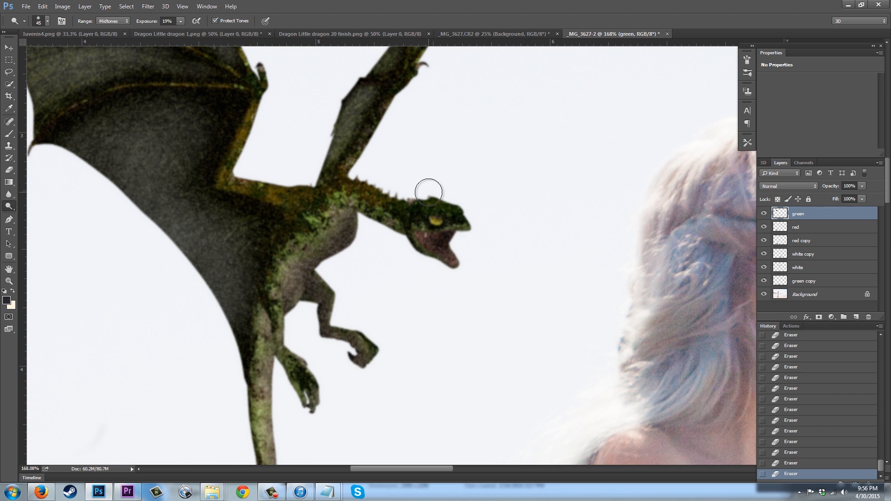
key("bracketleft")
mouse_move(423, 202)
left_mouse_down()
mouse_move(448, 211)
mouse_move(359, 187)
left_mouse_up()
left_click_drag(359, 187, 330, 184)
mouse_move(305, 181)
left_mouse_down()
mouse_move(276, 187)
mouse_move(327, 189)
left_mouse_up()
Dodge the top of the green dragon's head and the back of its neck with a 30 px brush.
key("bracketleft")
key("bracketleft")
left_click_drag(416, 210, 399, 203)
left_click_drag(398, 204, 409, 203)
left_click_drag(468, 217, 440, 207)
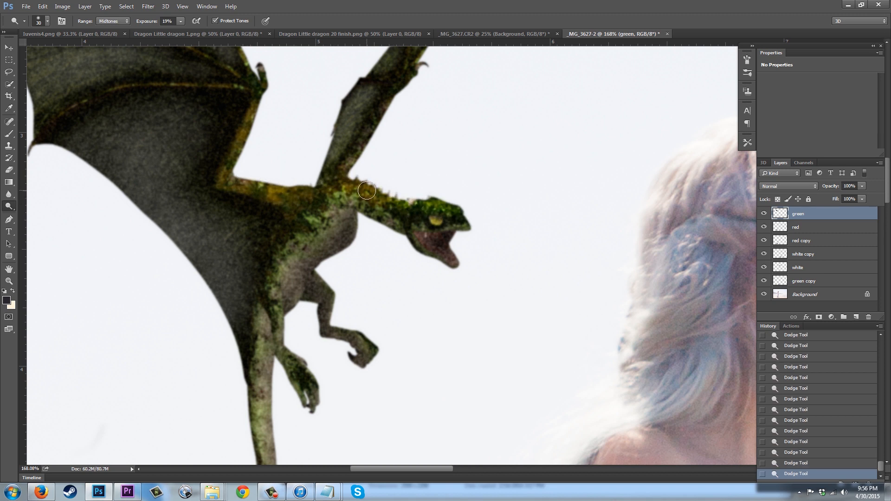
scroll(314, 195, "down", 1)
scroll(336, 187, "down", 1)
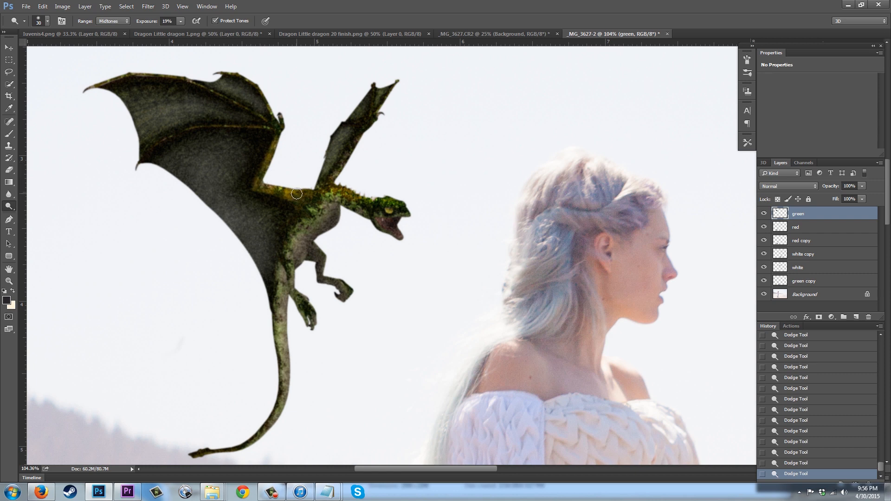
Examine the green dragon's dodged head up close, the recent history states and the overall composition.
scroll(296, 194, "up", 3)
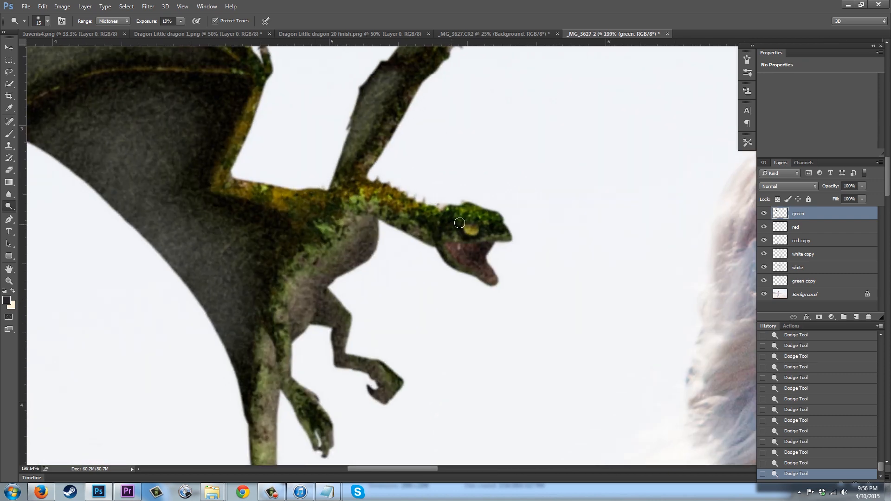
scroll(468, 197, "down", 5)
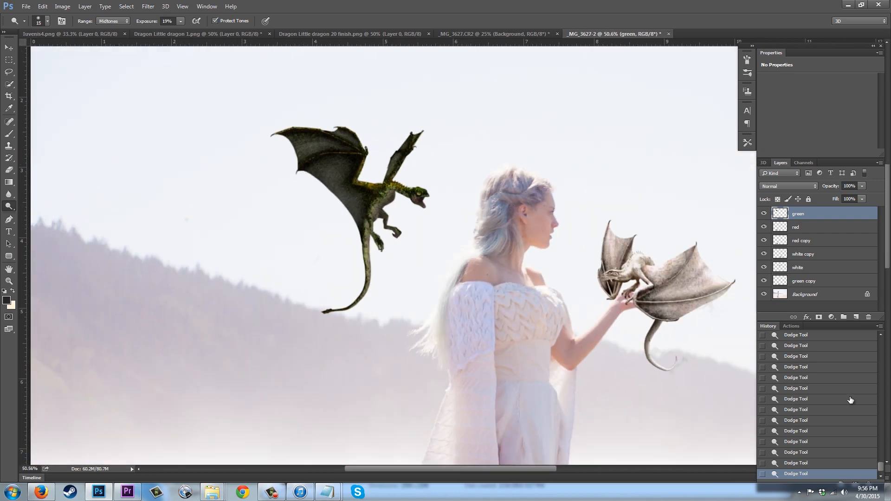
scroll(812, 387, "up", 1)
scroll(812, 387, "up", 5)
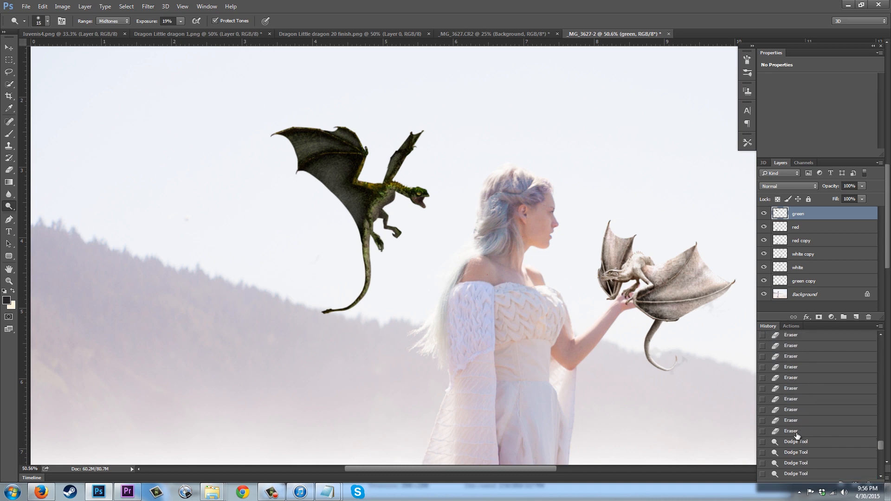
scroll(797, 435, "down", 5)
scroll(425, 329, "down", 3)
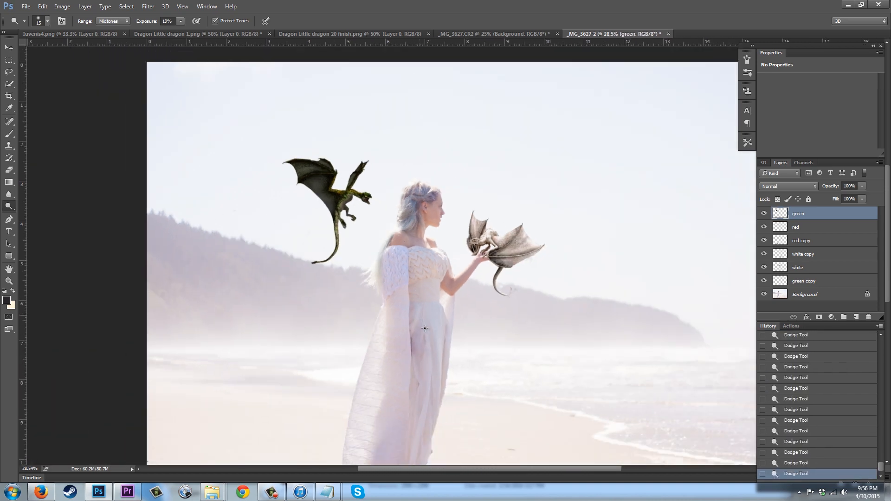
Start a Motion Blur on the green dragon layer with a distance of 6 pixels.
scroll(425, 328, "up", 2)
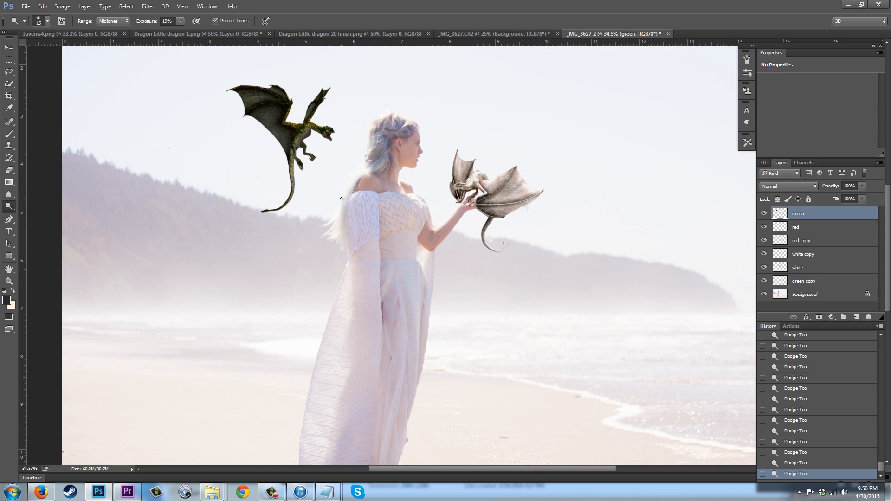
scroll(340, 191, "down", 1)
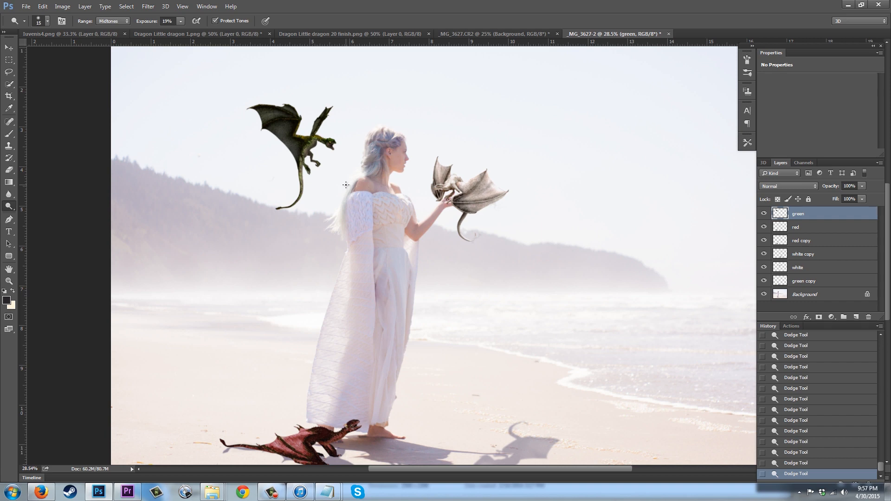
scroll(254, 97, "up", 4)
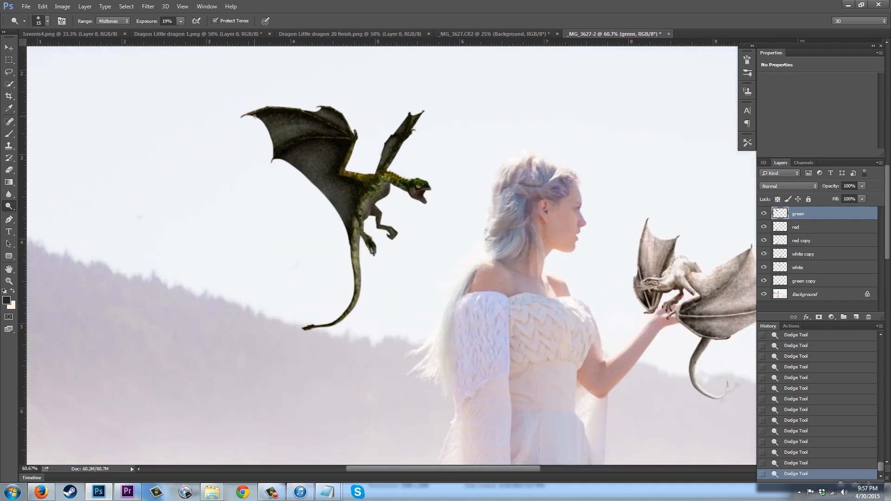
scroll(255, 114, "up", 1)
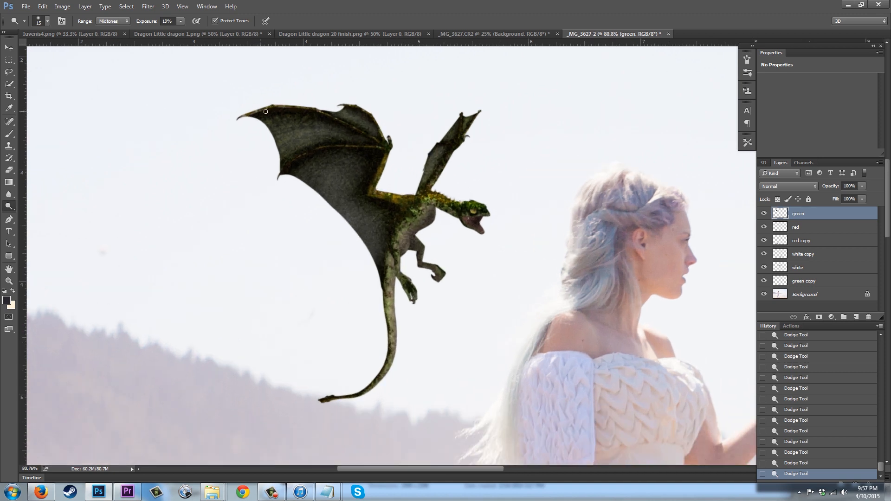
key("m")
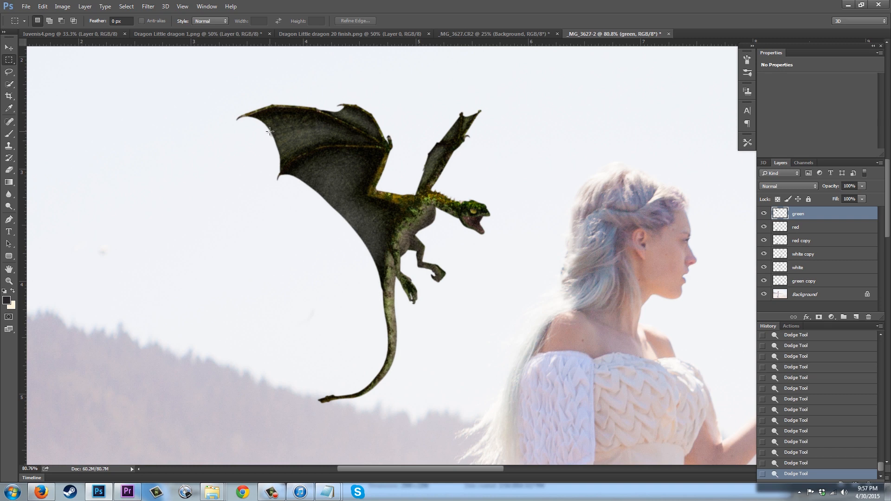
left_click(147, 7)
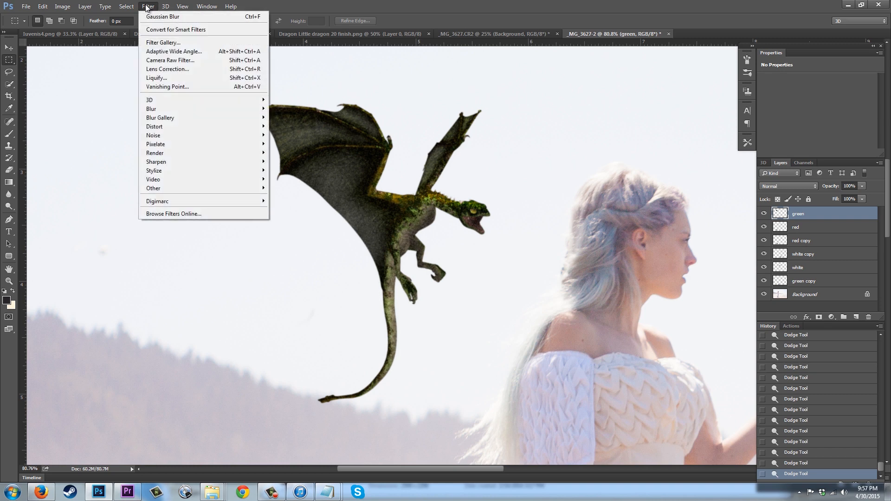
left_click(147, 7)
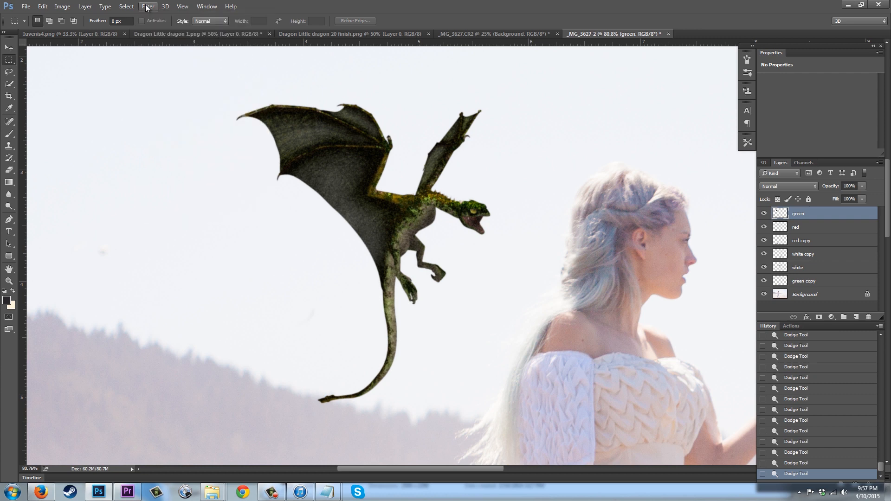
left_click(147, 7)
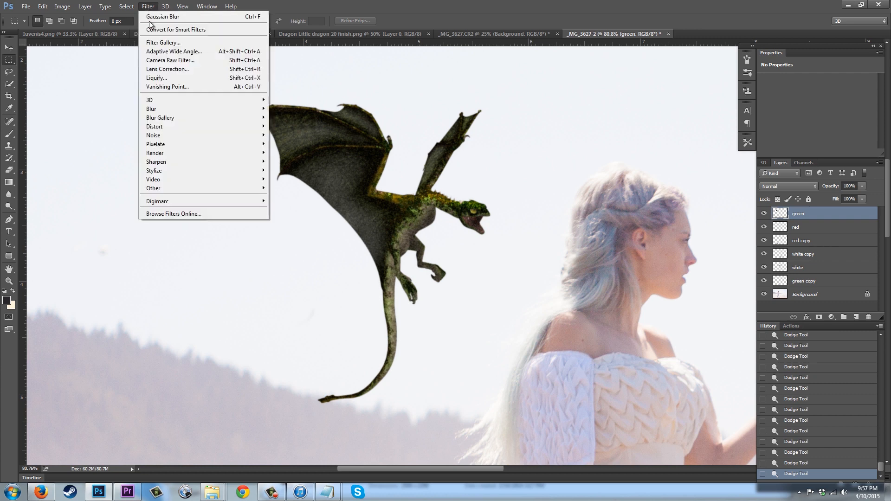
mouse_move(179, 106)
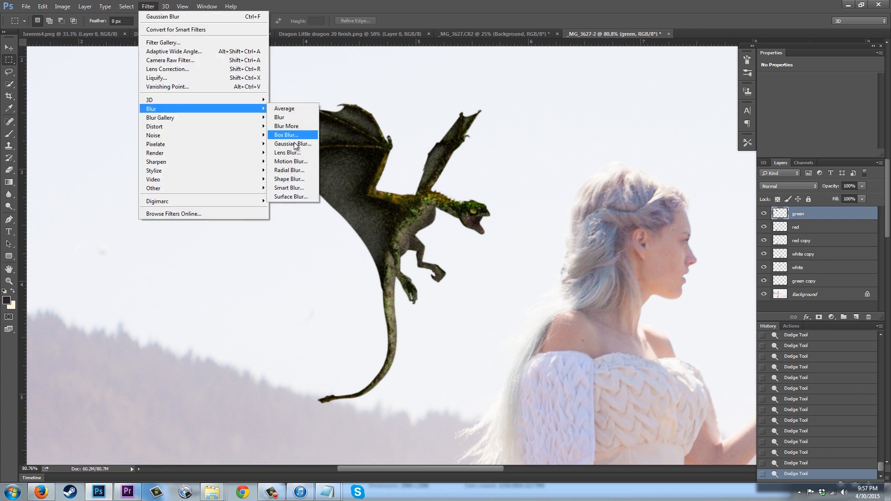
left_click(292, 161)
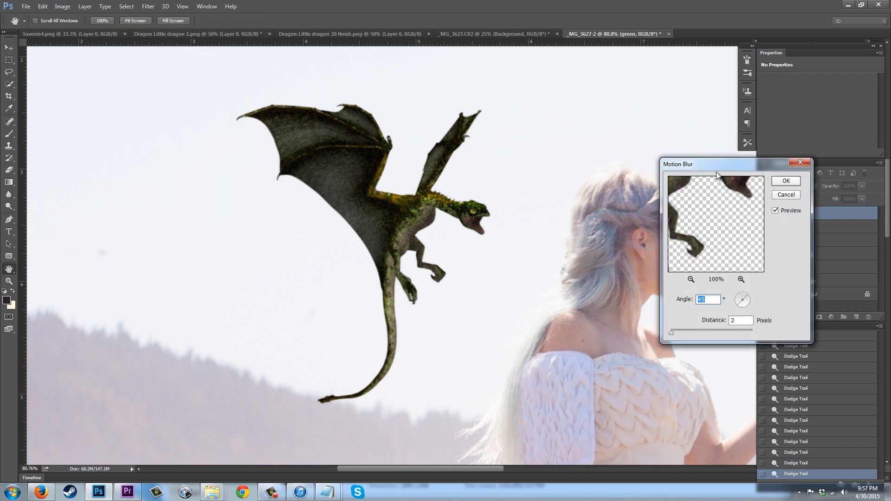
left_click_drag(718, 175, 634, 172)
left_click_drag(588, 332, 589, 331)
Set the Motion Blur angle to -47° and the distance to 9 pixels, comparing with the unblurred dragon, and apply the blur.
left_click(659, 298)
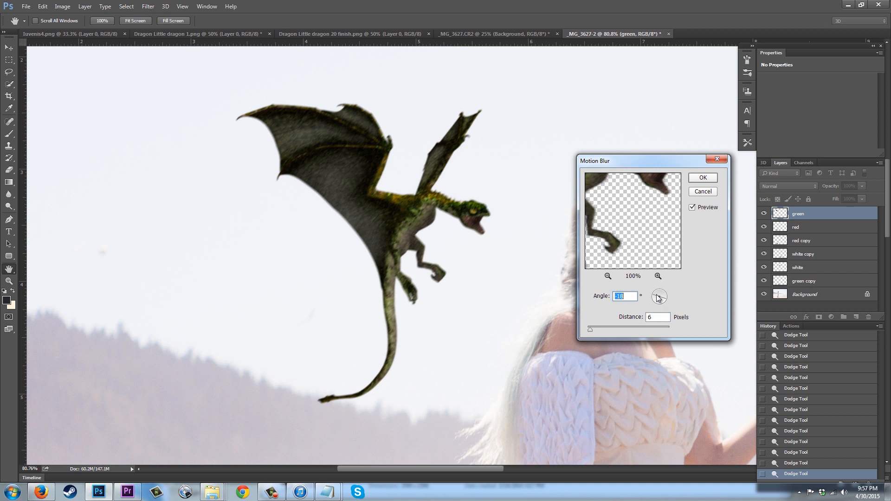
left_click(657, 296)
left_click(656, 293)
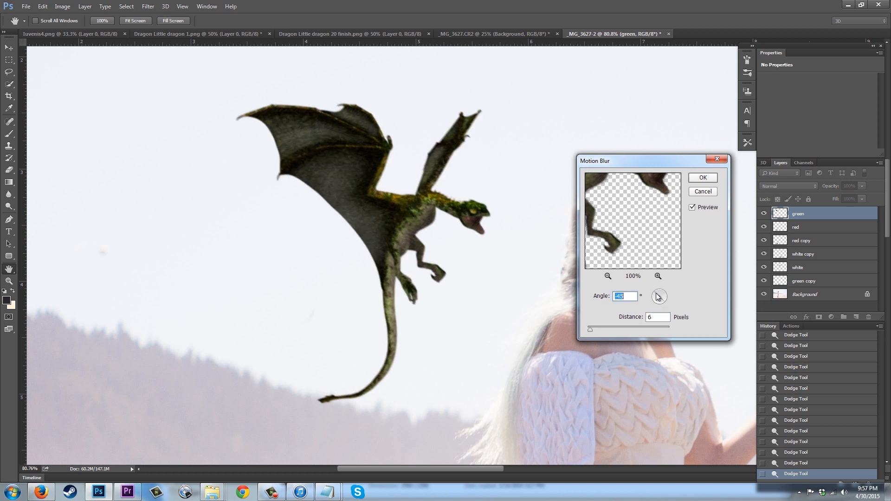
left_click(657, 296)
left_click(703, 208)
left_click(703, 208)
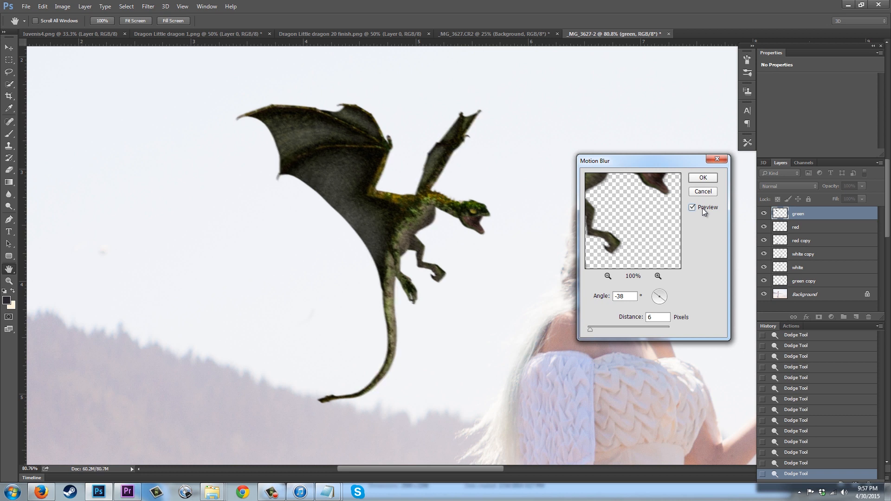
left_click(665, 297)
left_click(657, 296)
left_click_drag(589, 330, 592, 330)
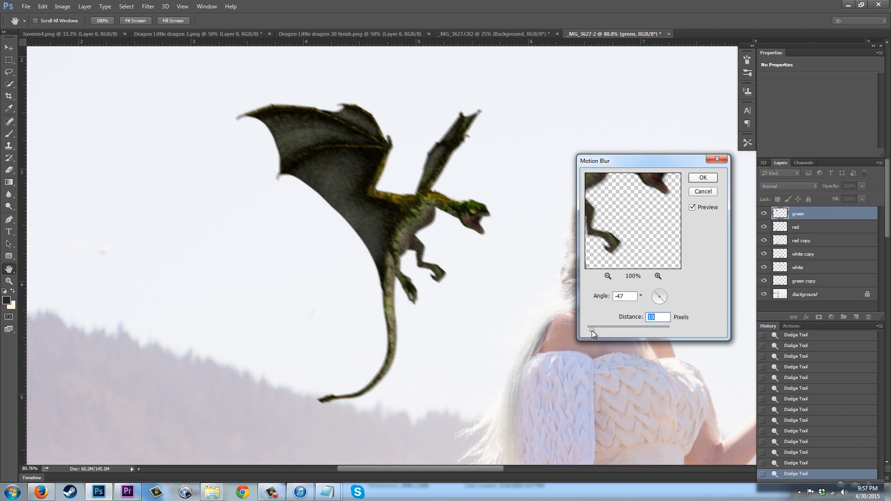
key("Return")
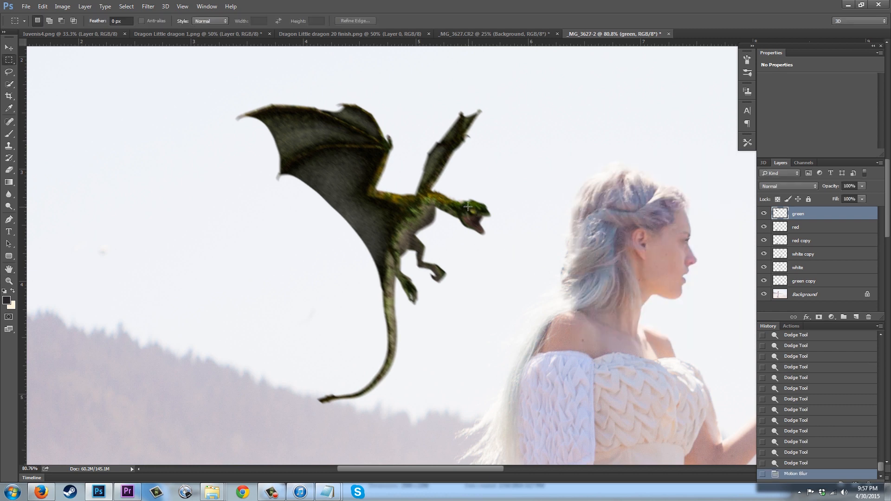
Set the History Brush source to the state just before the Motion Blur and reduce the brush to 60 px.
scroll(393, 176, "down", 5)
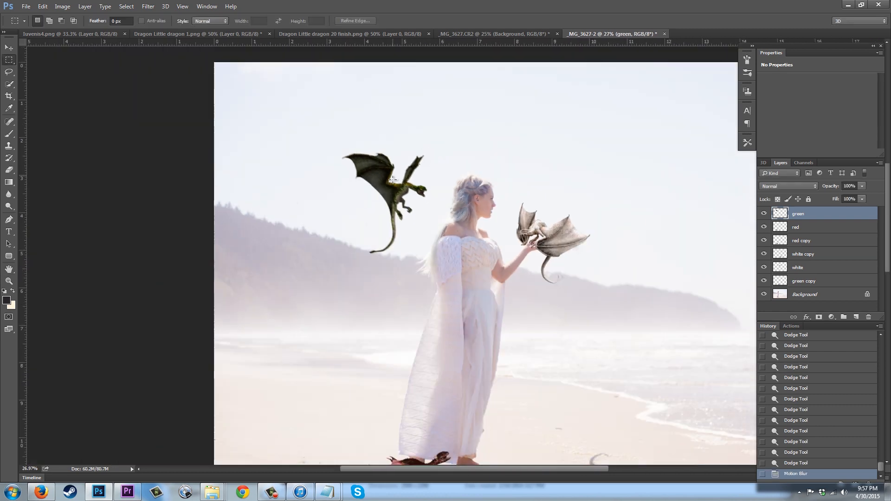
scroll(352, 199, "up", 4)
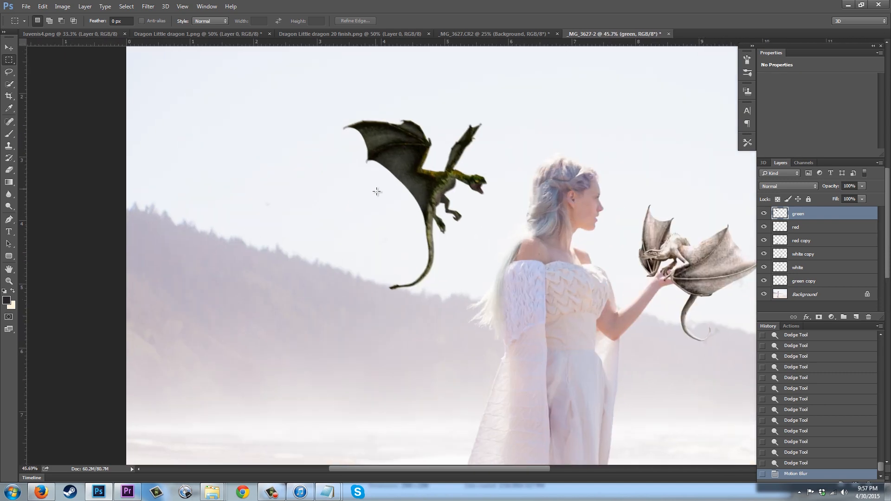
key("y")
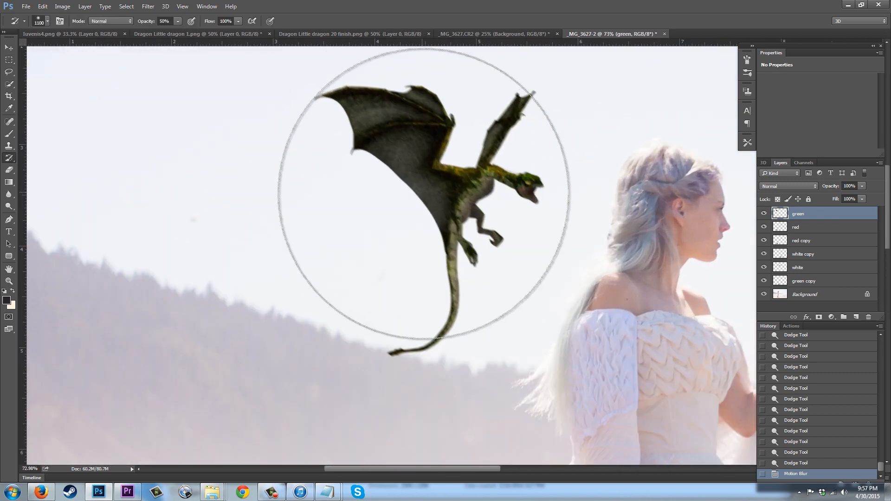
left_click(763, 463)
key("bracketleft")
key("bracketleft")
key("bracketleft")
key("bracketleft")
key("bracketleft")
key("bracketleft")
key("bracketleft")
key("bracketleft")
key("bracketleft")
key("bracketleft")
key("bracketleft")
key("bracketleft")
key("bracketleft")
key("bracketleft")
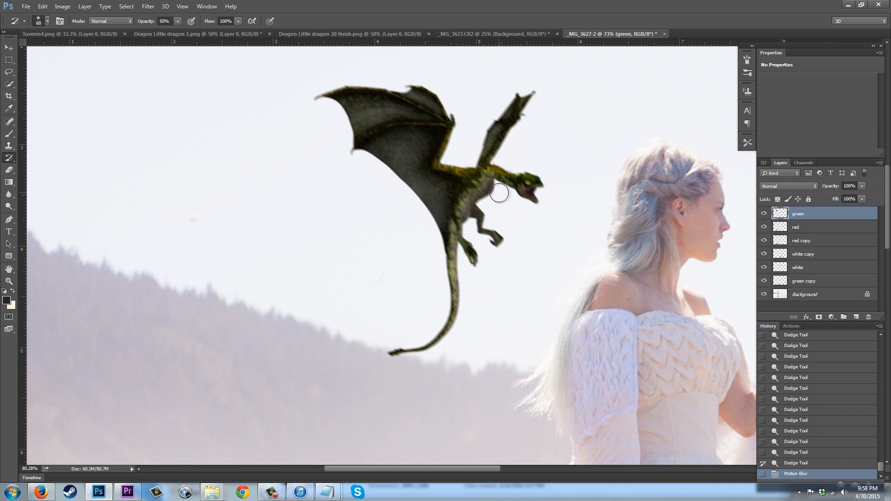
Paint detail back into the green dragon's body, neck and head using the History Brush at 50% opacity with a 40 px brush.
scroll(492, 193, "up", 3)
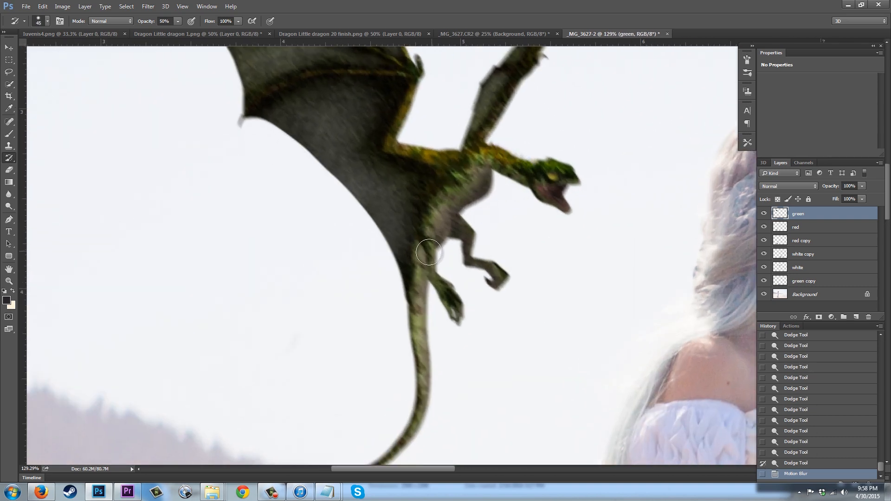
key("bracketleft")
mouse_move(429, 253)
left_mouse_down()
mouse_move(419, 283)
mouse_move(424, 251)
mouse_move(485, 161)
mouse_move(544, 181)
mouse_move(561, 198)
mouse_move(544, 172)
mouse_move(575, 177)
mouse_move(544, 168)
mouse_move(545, 177)
mouse_move(560, 177)
mouse_move(551, 187)
mouse_move(562, 204)
mouse_move(494, 167)
mouse_move(439, 214)
mouse_move(467, 234)
mouse_move(436, 229)
mouse_move(421, 319)
mouse_move(419, 247)
mouse_move(473, 187)
mouse_move(494, 161)
left_mouse_up()
key("bracketleft")
key("bracketright")
key("bracketright")
key("bracketleft")
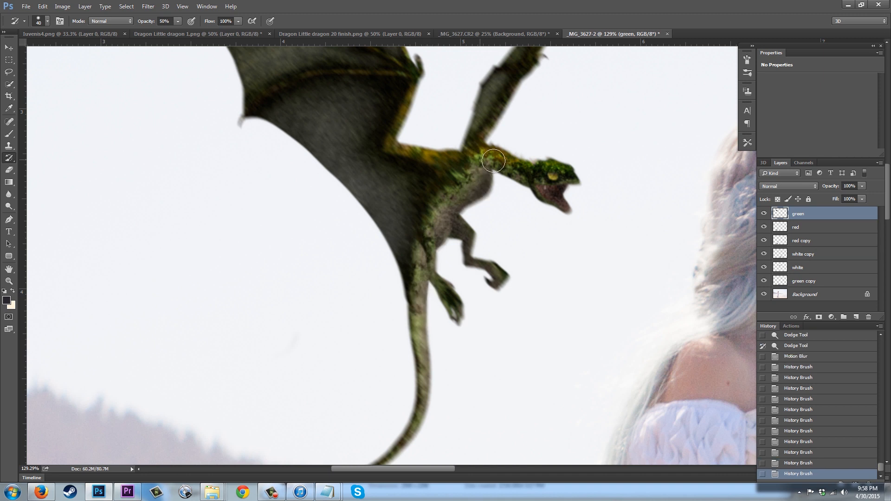
left_click_drag(565, 184, 534, 165)
scroll(488, 168, "down", 6)
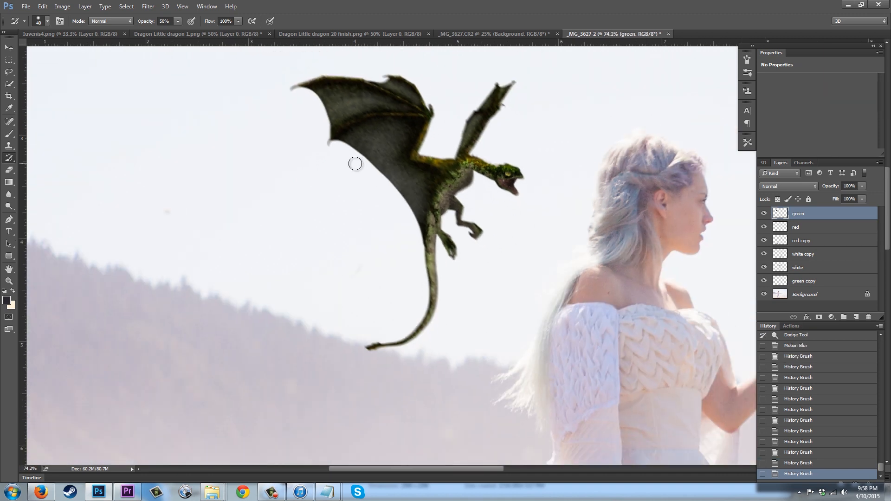
Restore detail along the green dragon's upper back and the base of its raised wing with a 30 px History Brush.
key("bracketleft")
scroll(500, 161, "up", 1)
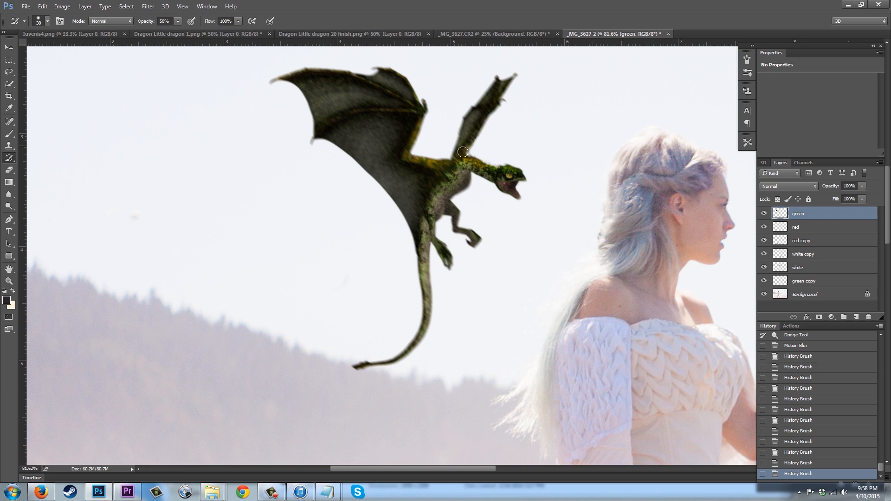
left_click_drag(463, 152, 437, 166)
scroll(403, 139, "down", 4)
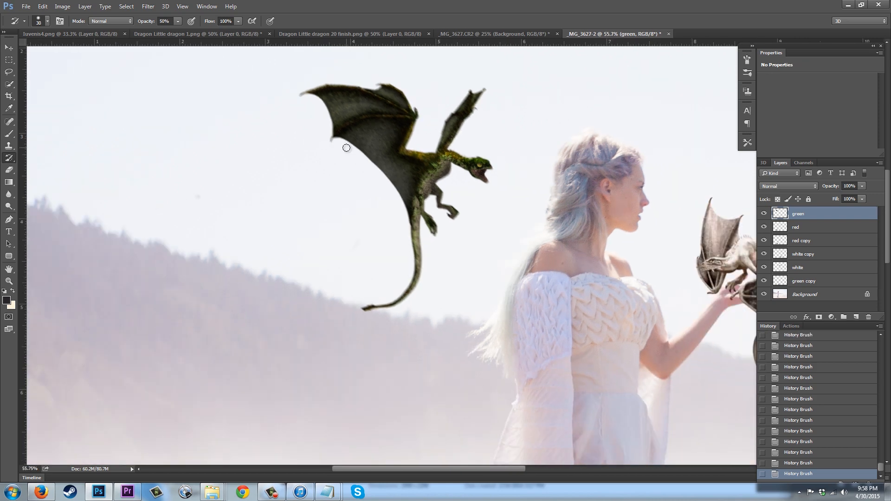
scroll(346, 147, "down", 1)
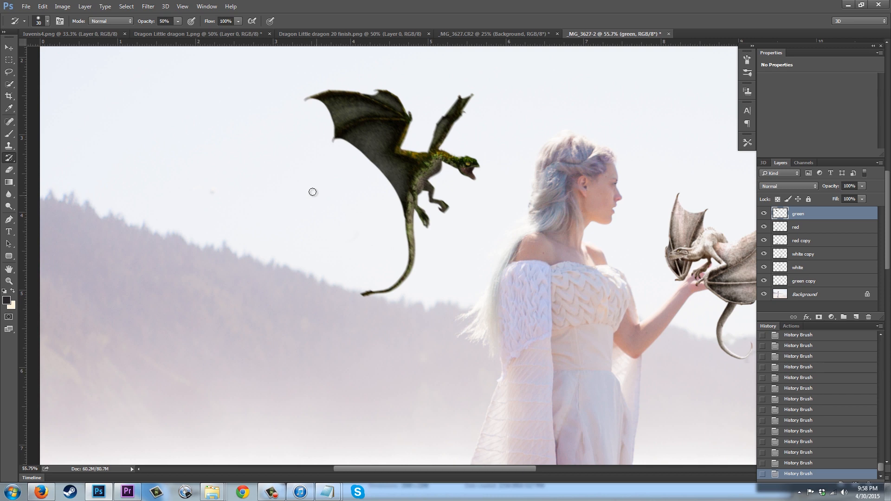
Select the green dragon's large spread wing with a loose Lasso outline and add its narrow raised wing to the selection.
scroll(313, 192, "down", 5)
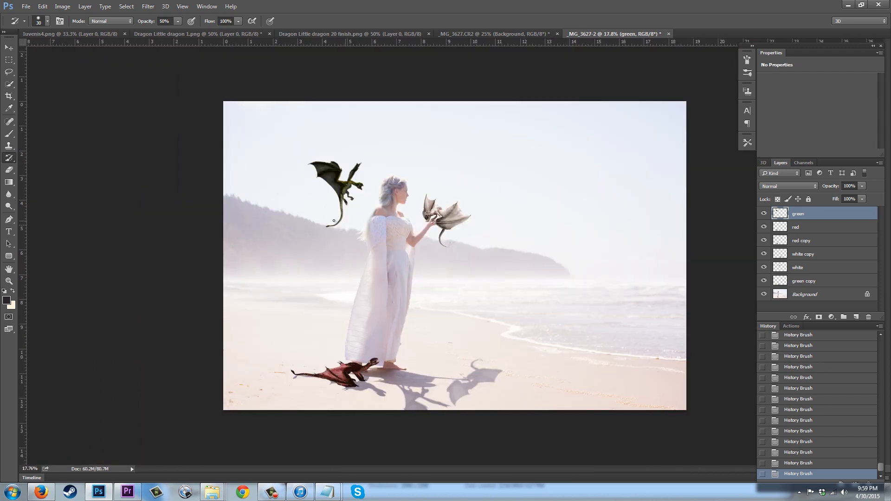
scroll(334, 221, "up", 1)
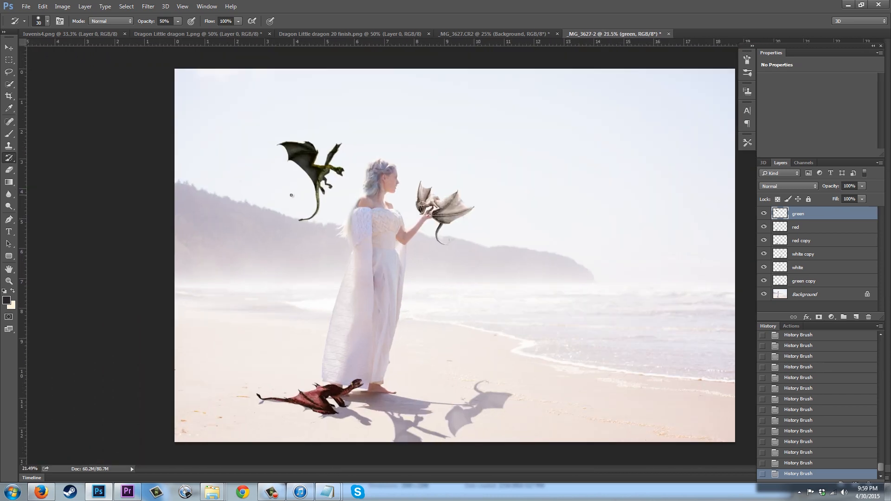
scroll(234, 153, "up", 1)
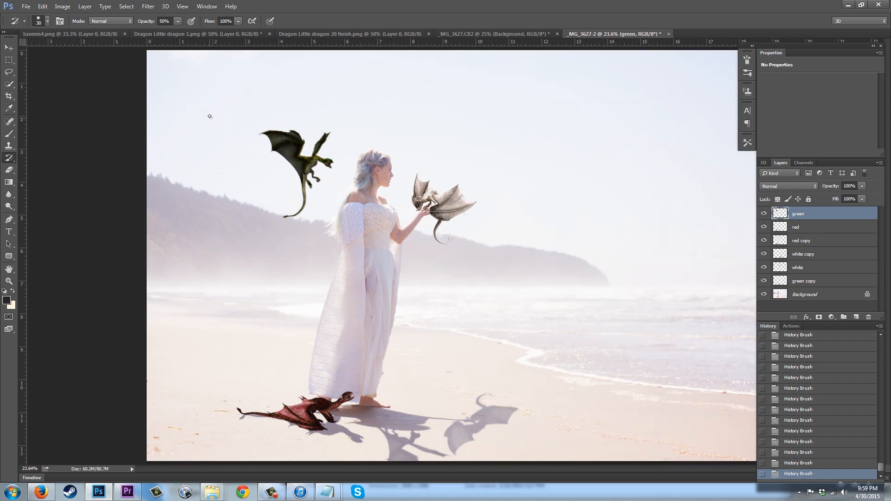
scroll(209, 116, "up", 9)
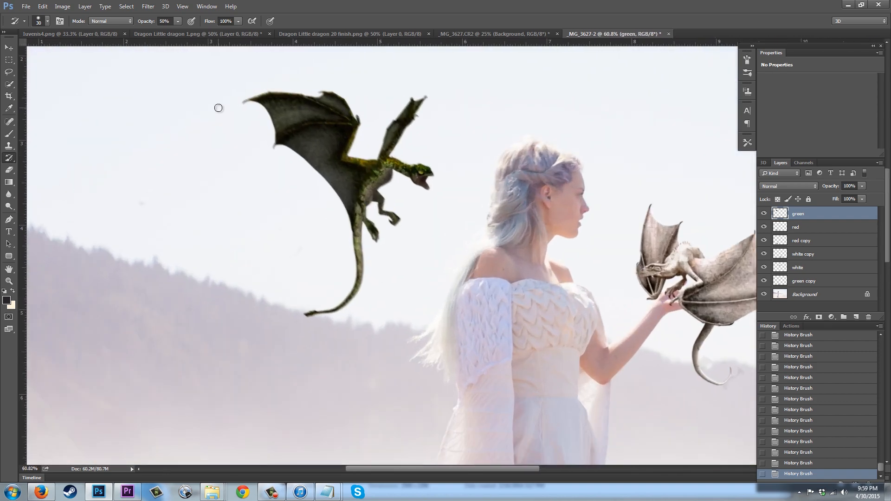
key("l")
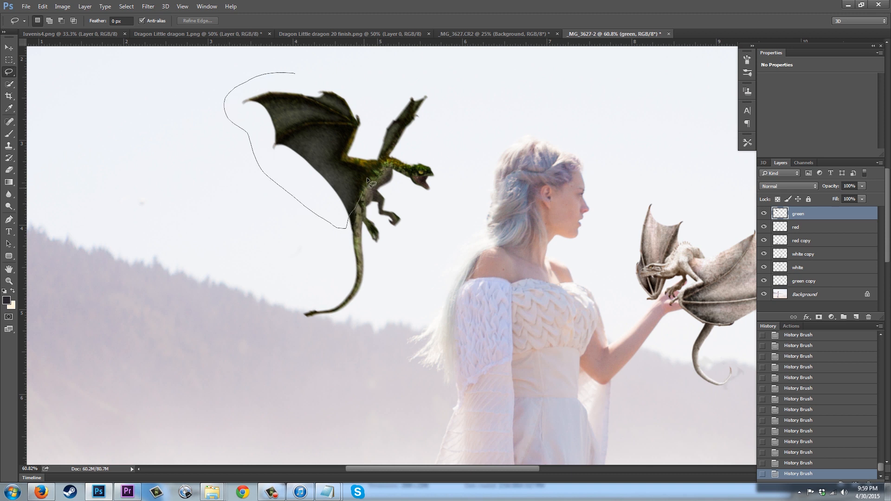
left_click_drag(348, 75, 348, 79)
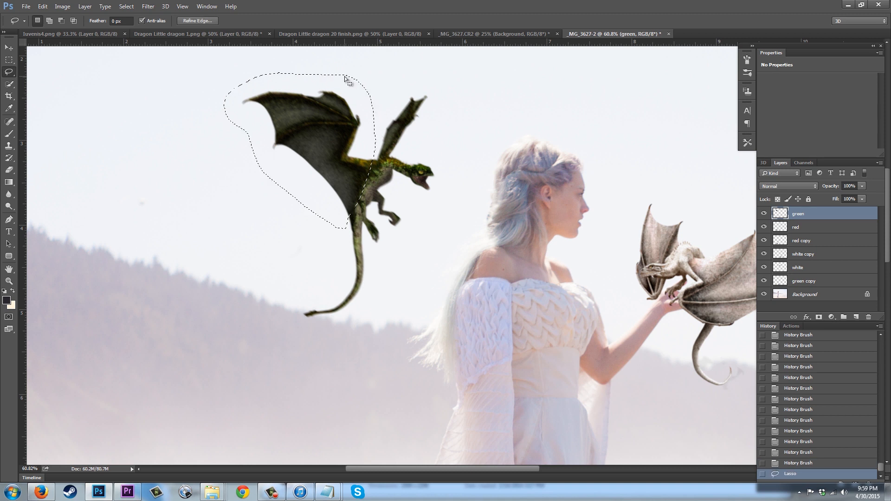
key("shift")
mouse_move(421, 79)
left_mouse_down()
mouse_move(375, 153)
mouse_move(433, 135)
mouse_move(409, 148)
left_mouse_up()
Apply a Motion Blur at -47° with a 20-pixel distance to the green dragon's selected wings, and clear the selection.
left_click(148, 6)
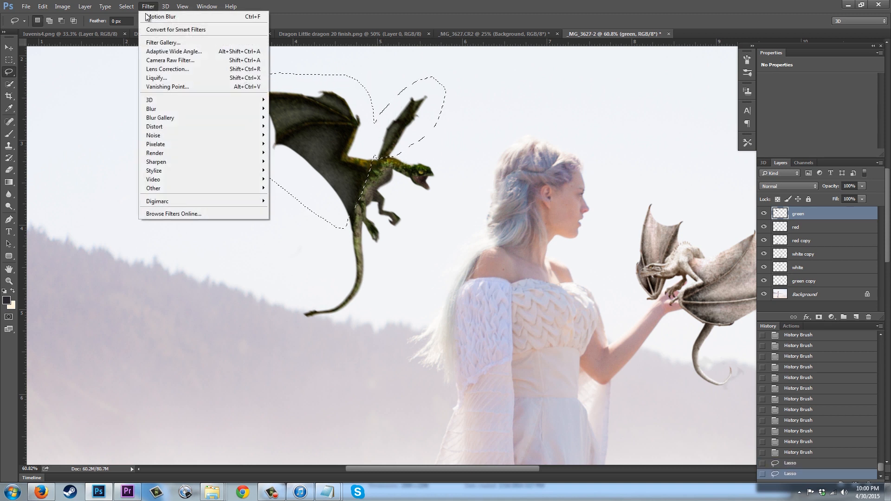
mouse_move(199, 112)
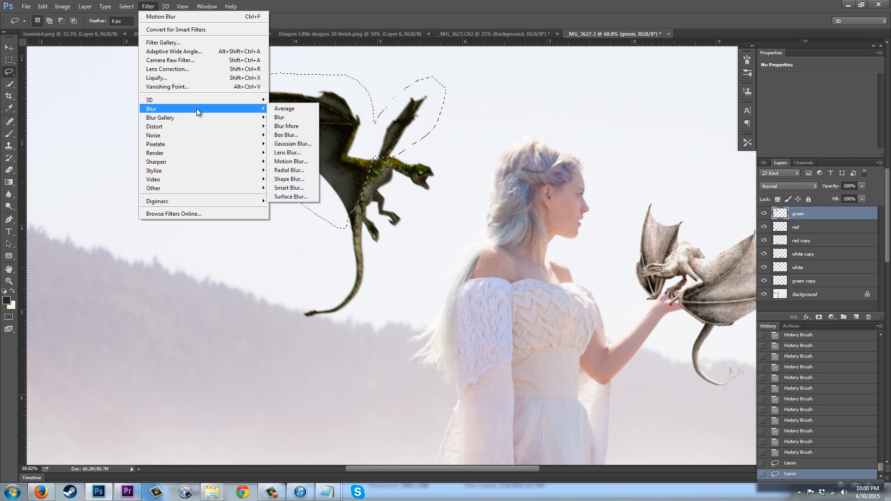
left_click(291, 161)
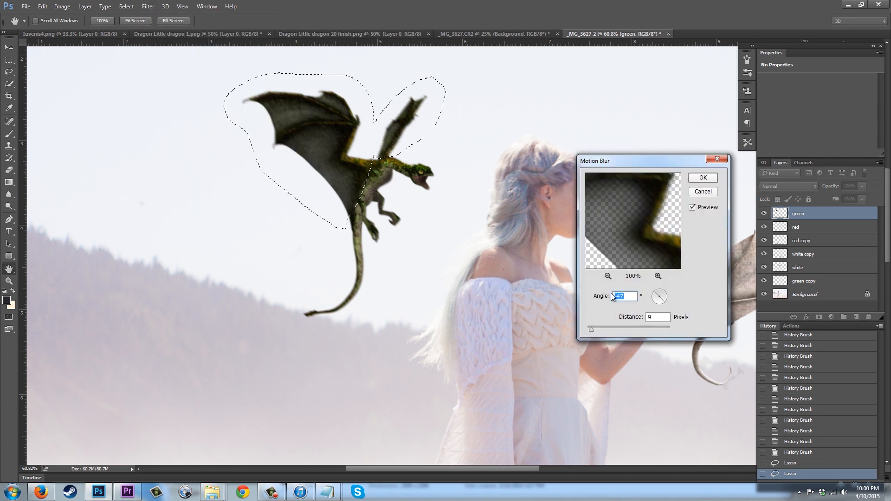
left_click_drag(591, 329, 597, 333)
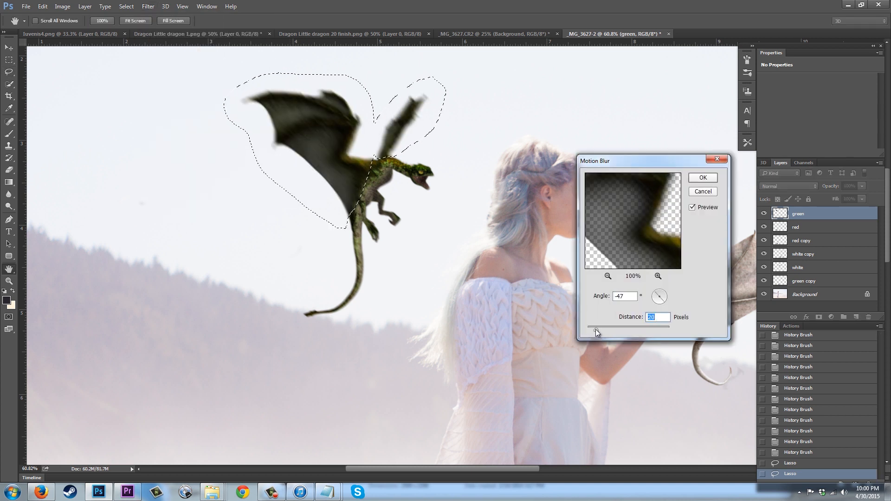
left_click(693, 208)
left_click(692, 208)
left_click(700, 179)
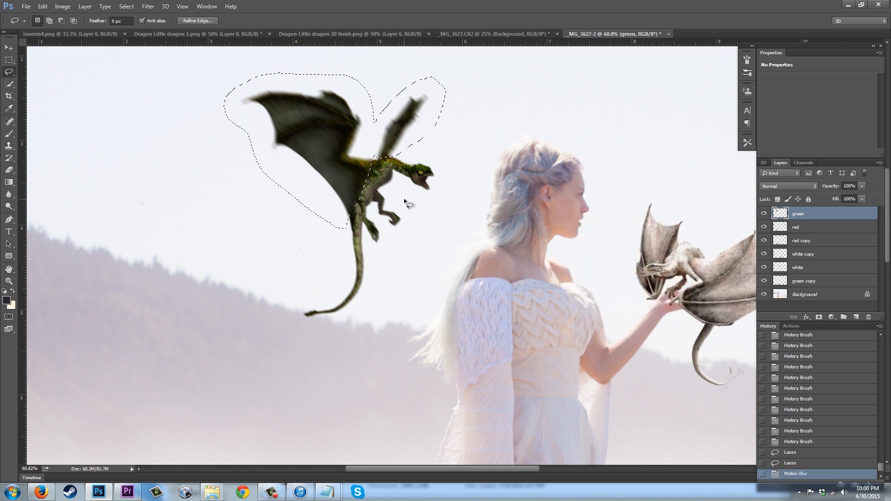
key("ctrl+d")
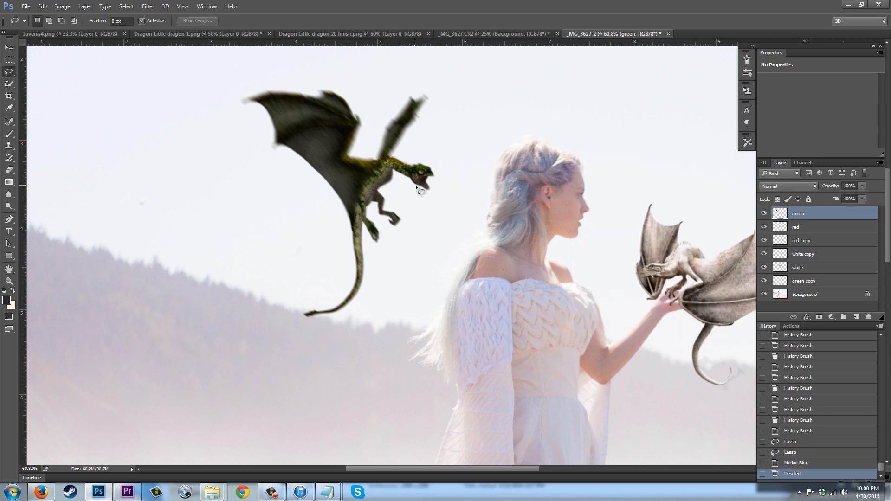
Set the History Brush source to the last Lasso state before the wings' Motion Blur and enlarge the brush to 125 px.
key("y")
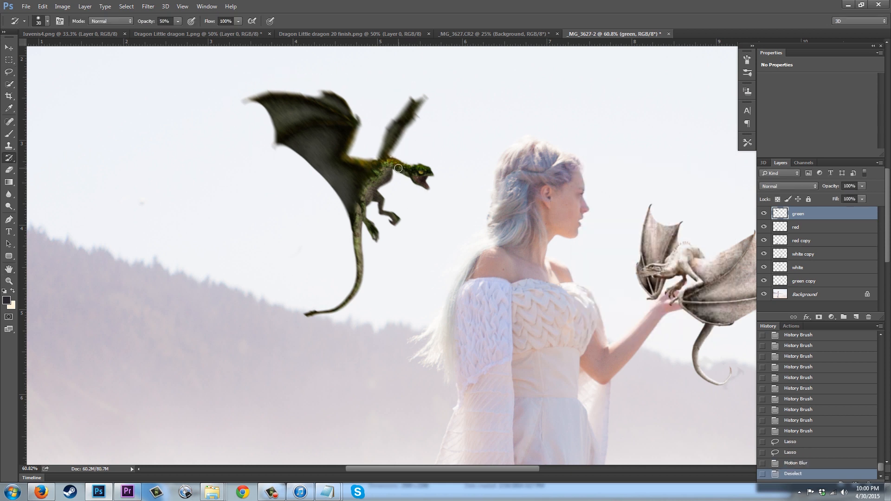
key("bracketright")
key("bracketright")
key("bracketright")
key("bracketright")
key("bracketright")
key("bracketright")
key("bracketright")
key("bracketright")
key("bracketright")
left_click(763, 452)
scroll(343, 169, "up", 3)
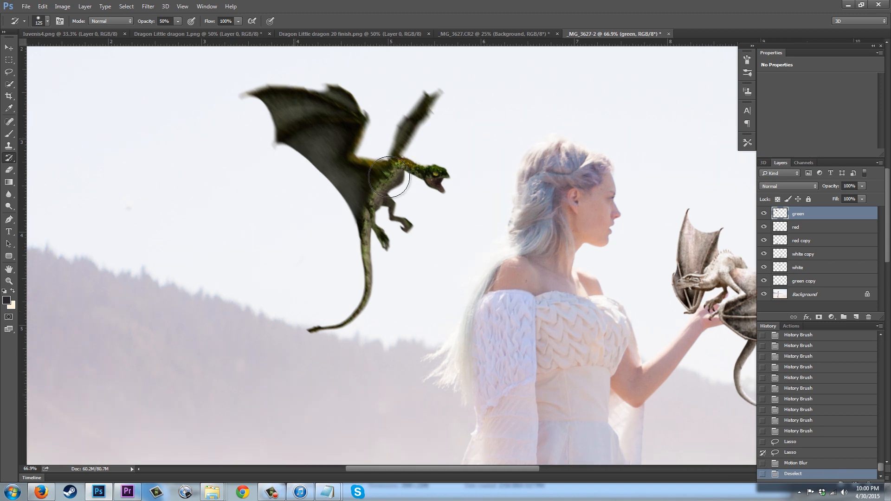
Restore detail around the green dragon's wing bases and upper body using the History Brush at 100% opacity with a 100 px brush.
key("Return")
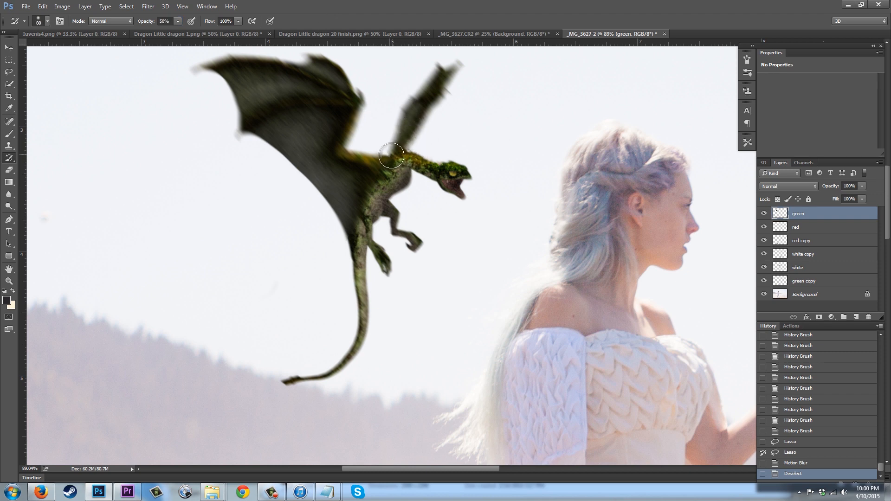
key("0")
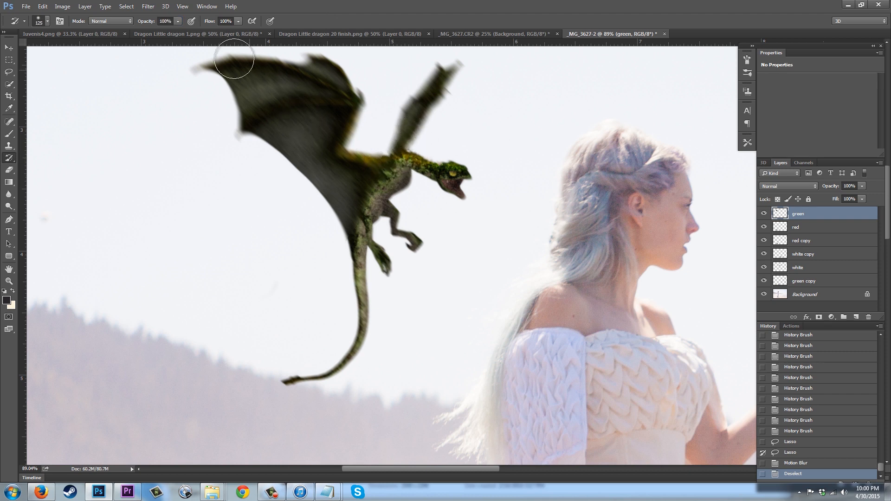
left_click(178, 22)
left_click(254, 2)
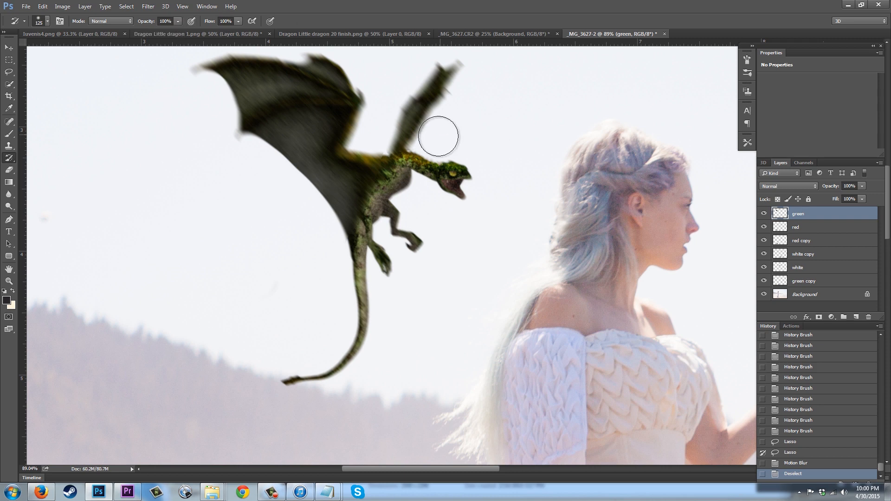
key("bracketleft")
mouse_move(417, 150)
left_mouse_down()
mouse_move(377, 165)
mouse_move(383, 172)
mouse_move(356, 244)
mouse_move(389, 230)
mouse_move(404, 167)
mouse_move(433, 148)
mouse_move(402, 169)
mouse_move(372, 224)
left_mouse_up()
scroll(279, 116, "down", 5)
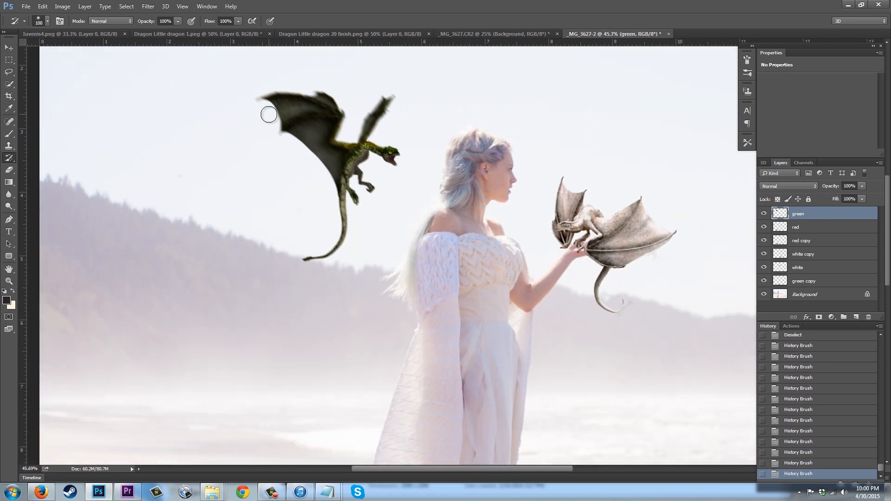
Lighten the green dragon's head and narrow raised wing with a 50 px Dodge tool on Midtones at 33% exposure.
scroll(392, 229, "up", 1)
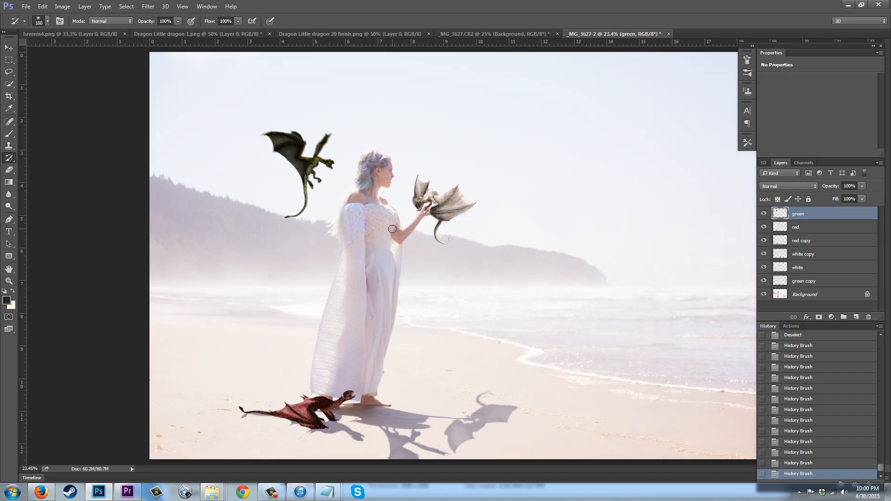
scroll(267, 132, "up", 1)
key("l")
scroll(278, 153, "up", 10)
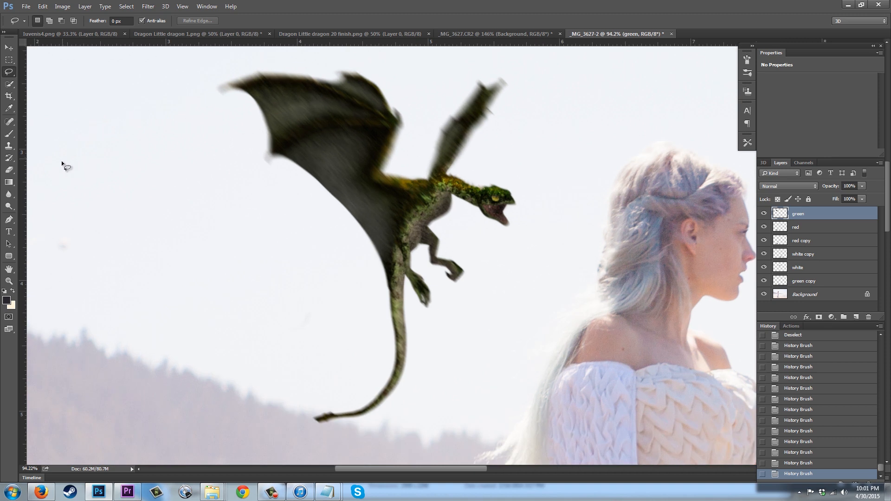
left_click(9, 206)
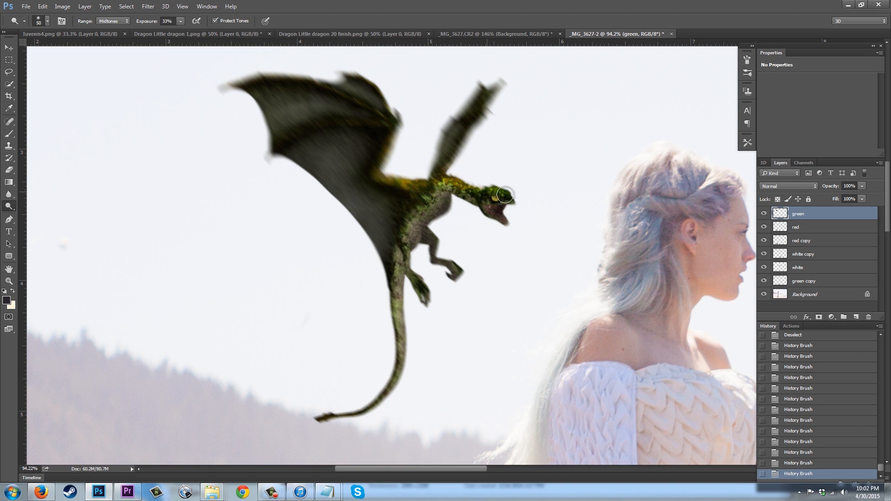
left_click_drag(505, 195, 511, 197)
mouse_move(498, 193)
left_mouse_down()
mouse_move(376, 179)
mouse_move(423, 183)
mouse_move(449, 167)
mouse_move(491, 110)
left_mouse_up()
Dodge the front edge of the green dragon's large wing and the top of its head with a 35 px brush.
key("[")
key("[")
key("[")
left_click_drag(391, 120, 385, 162)
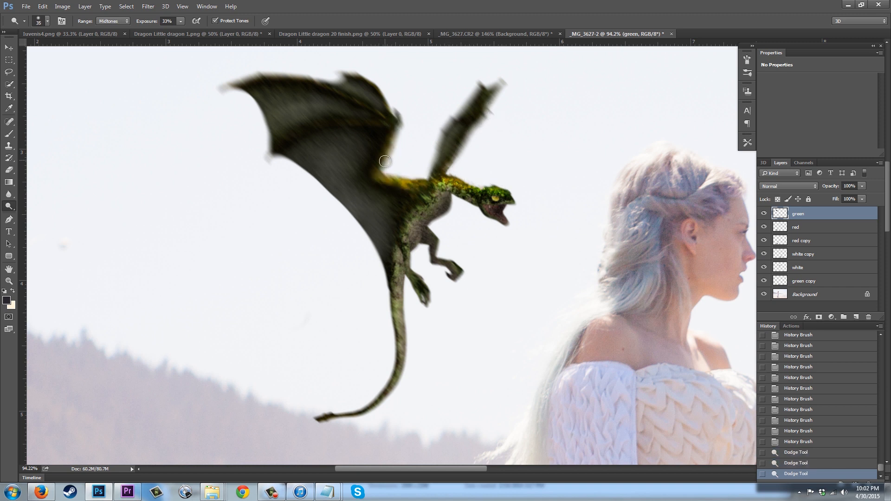
left_click_drag(385, 114, 359, 85)
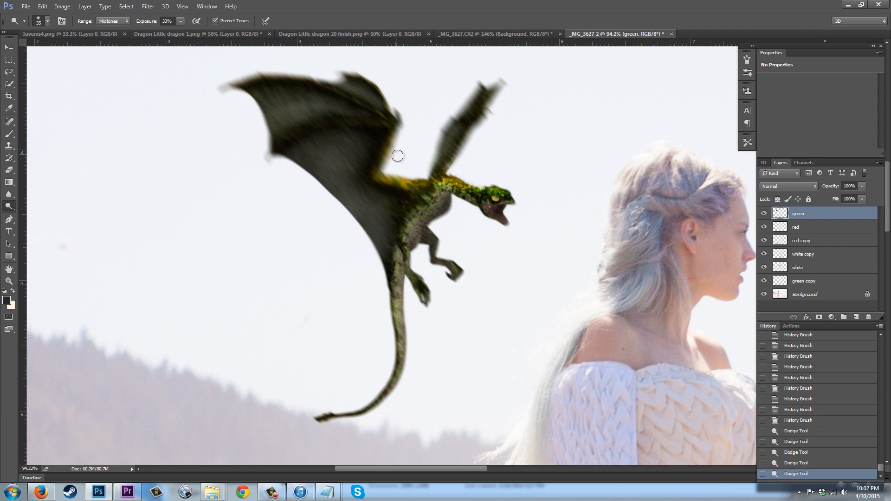
left_click_drag(500, 188, 484, 189)
scroll(394, 163, "down", 1)
scroll(284, 122, "down", 12)
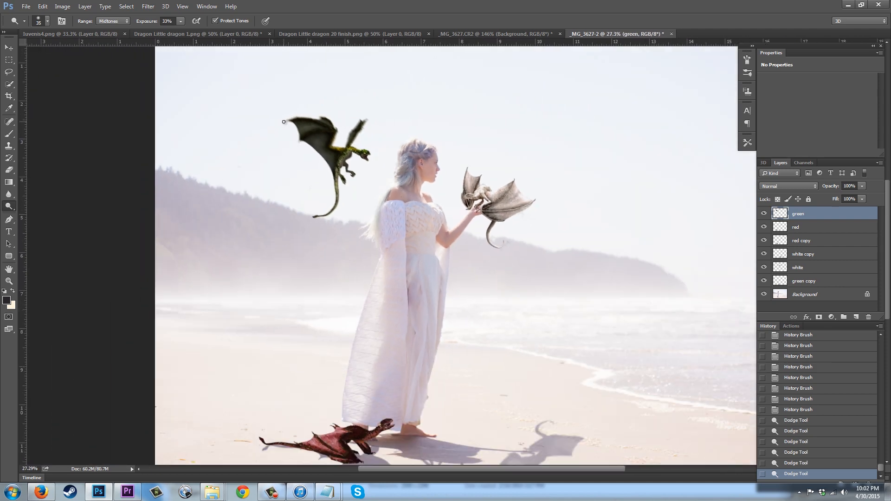
scroll(284, 121, "down", 1)
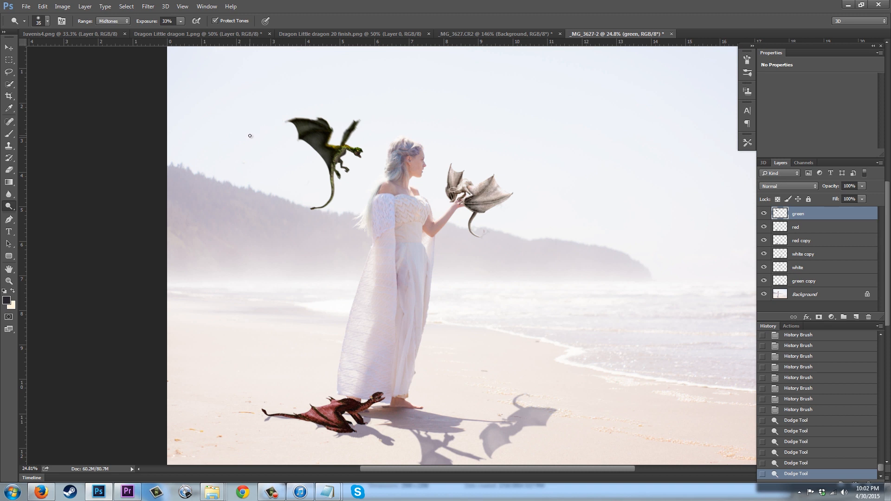
scroll(249, 136, "down", 1)
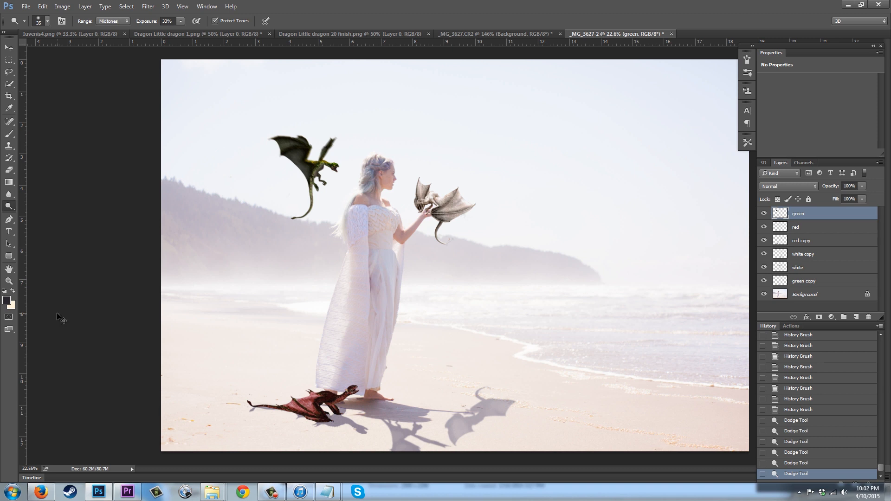
Remove the small blemishes on the woman's shoulder, arm, neck and face on the Background layer using the content-aware Spot Healing Brush.
key("ctrl+plus")
key("ctrl+plus")
key("ctrl+plus")
key("ctrl+plus")
key("ctrl+plus")
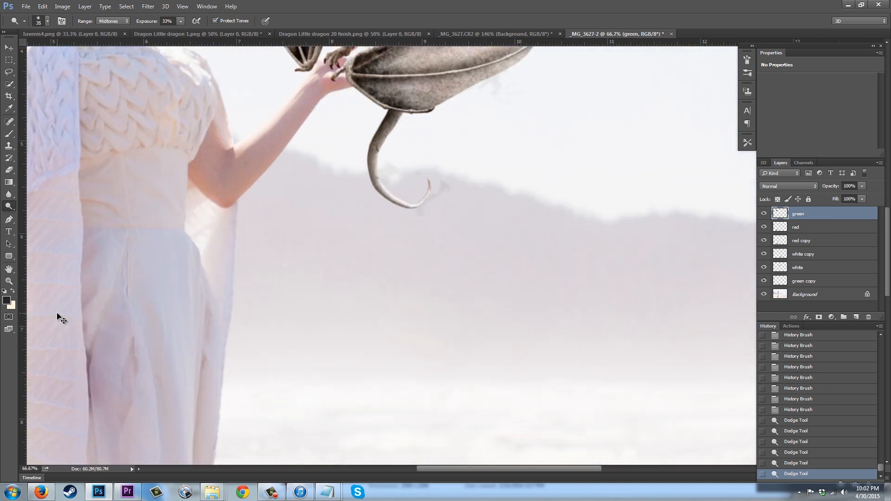
left_click_drag(502, 469, 446, 465)
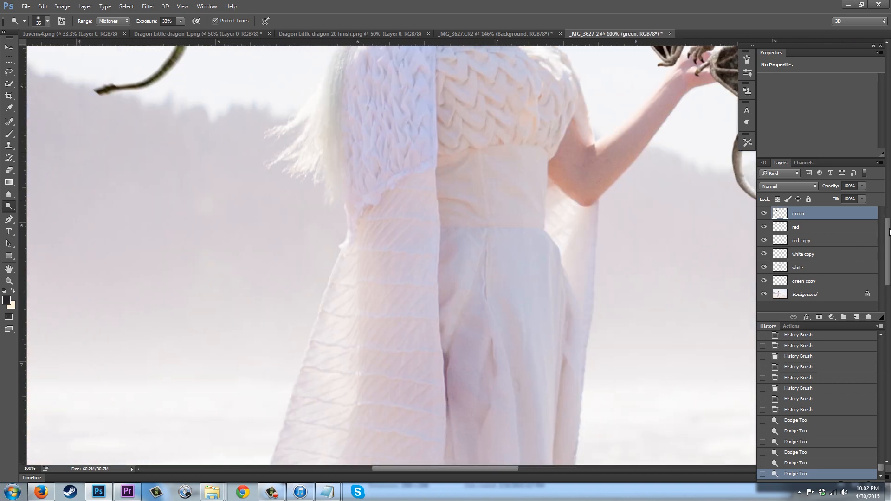
left_click_drag(889, 231, 888, 212)
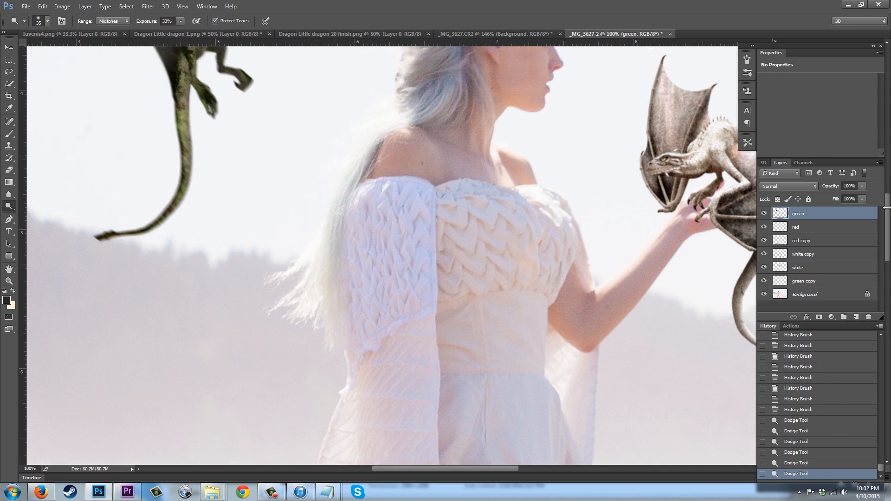
left_click(815, 296)
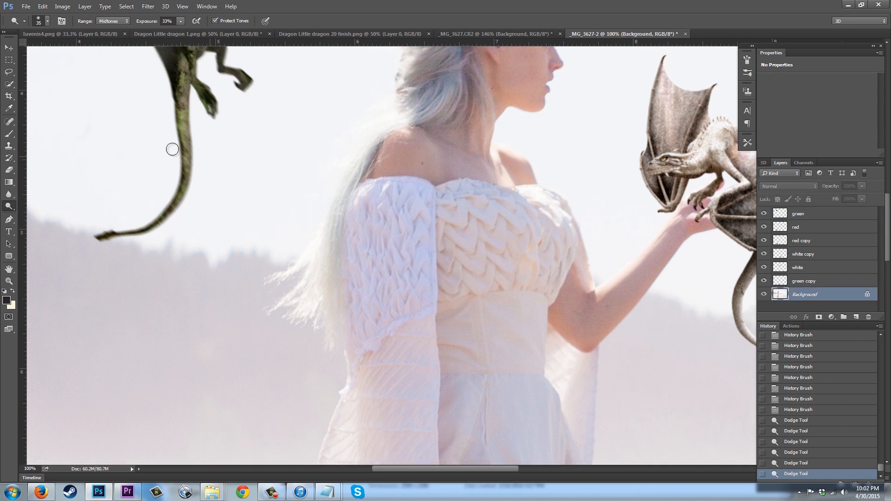
left_click(9, 123)
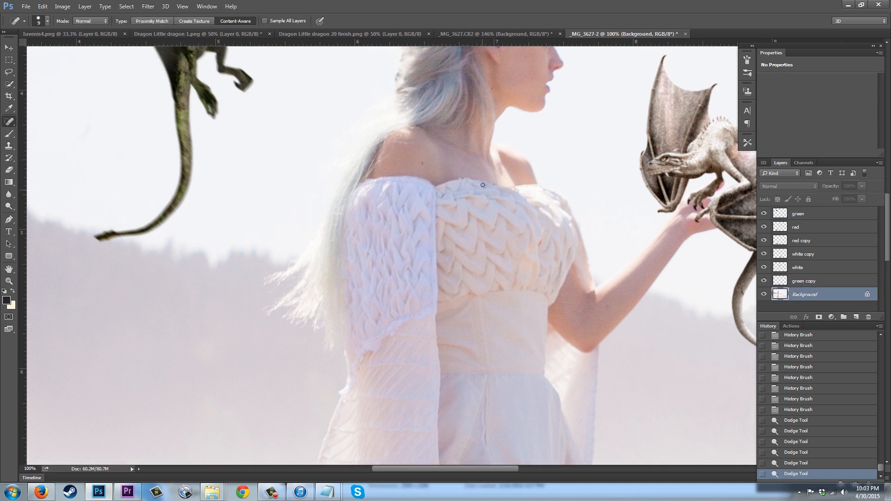
left_click(421, 164)
left_click(607, 308)
left_click(490, 87)
left_click(527, 58)
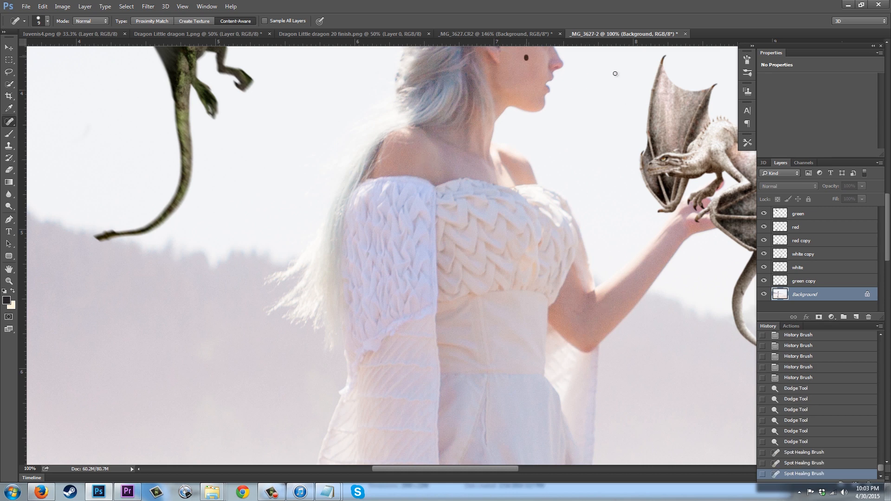
left_click_drag(887, 237, 888, 209)
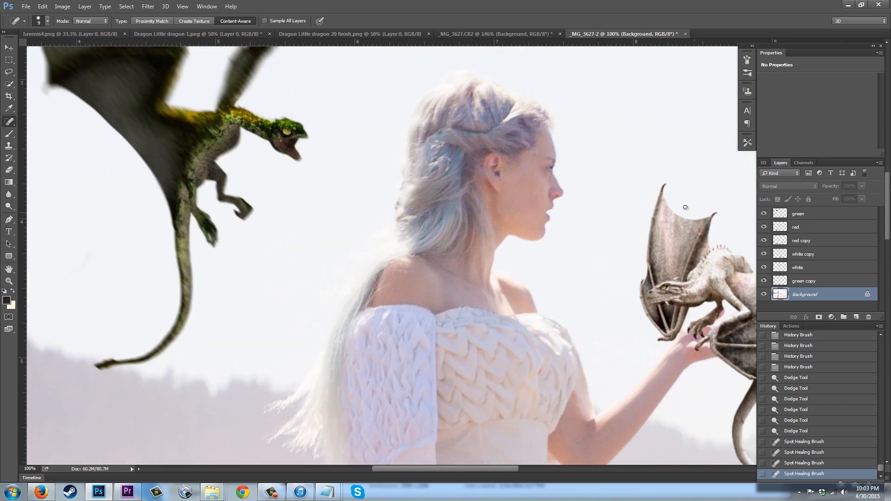
left_click(534, 155)
Darken the woman's eye and eyebrow with a 10 px Burn tool set to Shadows at 46% exposure.
left_click(9, 207)
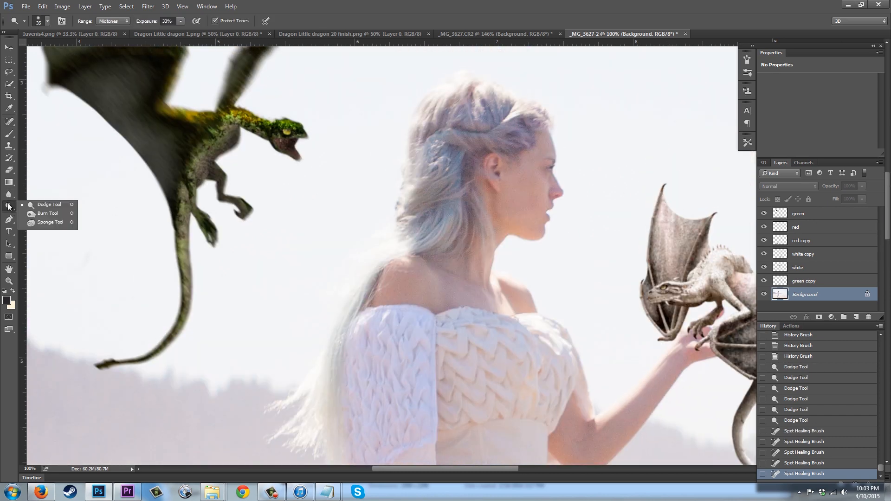
left_click(46, 213)
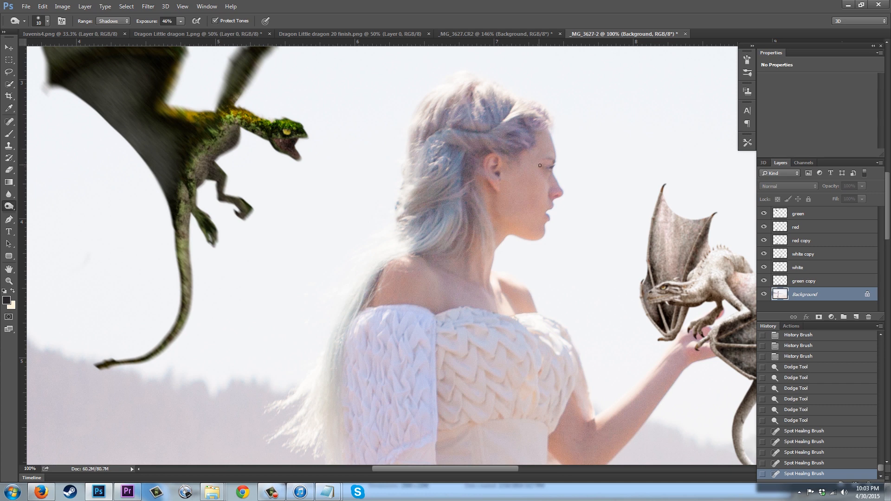
left_click(554, 167)
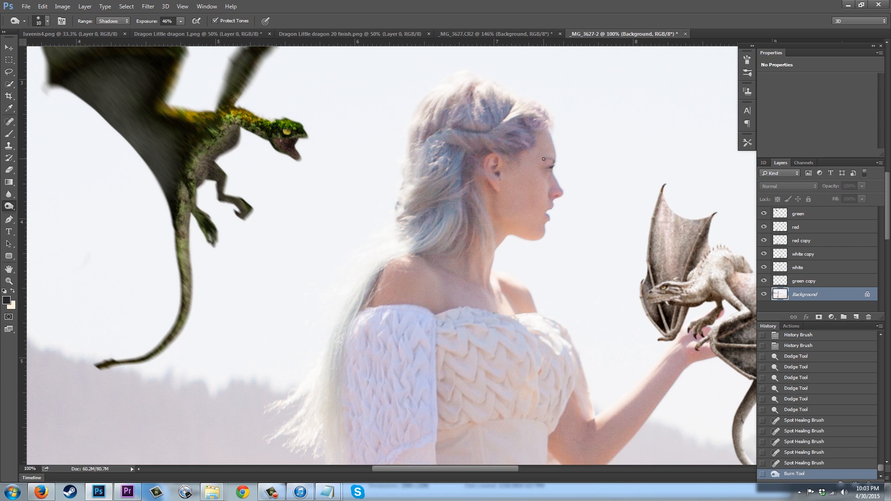
left_click(557, 163)
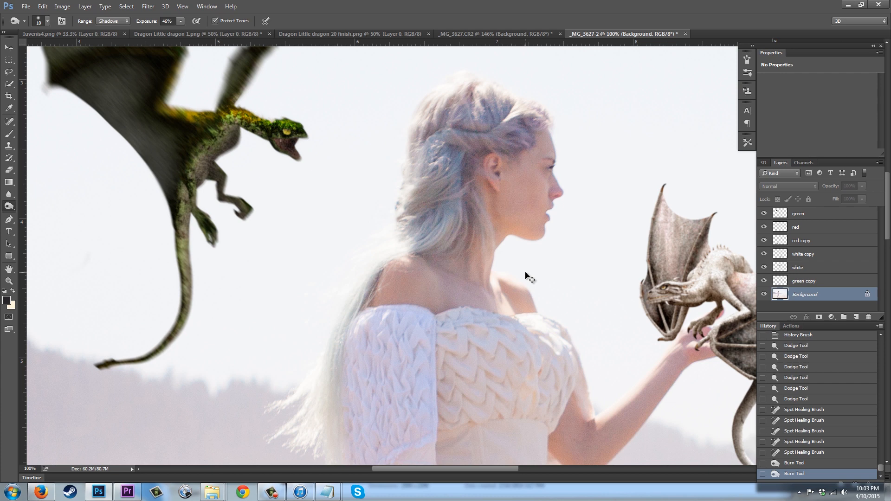
key("ctrl+minus")
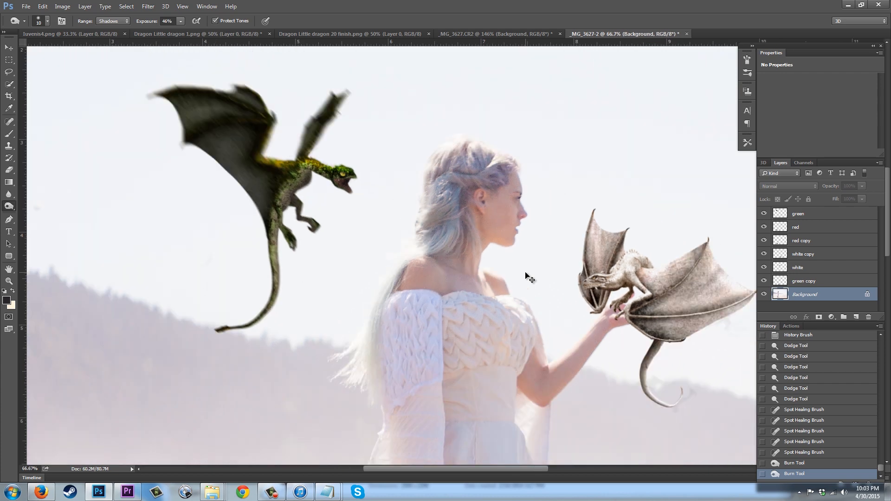
key("ctrl+minus")
key("ctrl+minus")
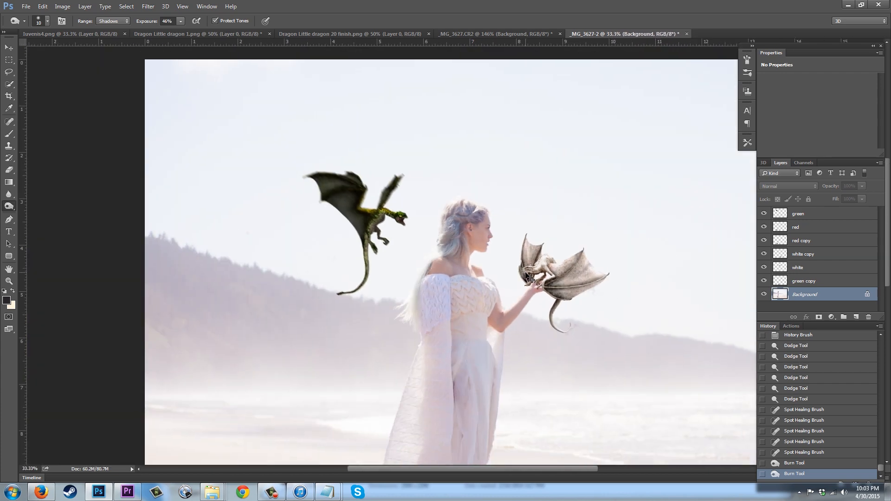
key("ctrl+minus")
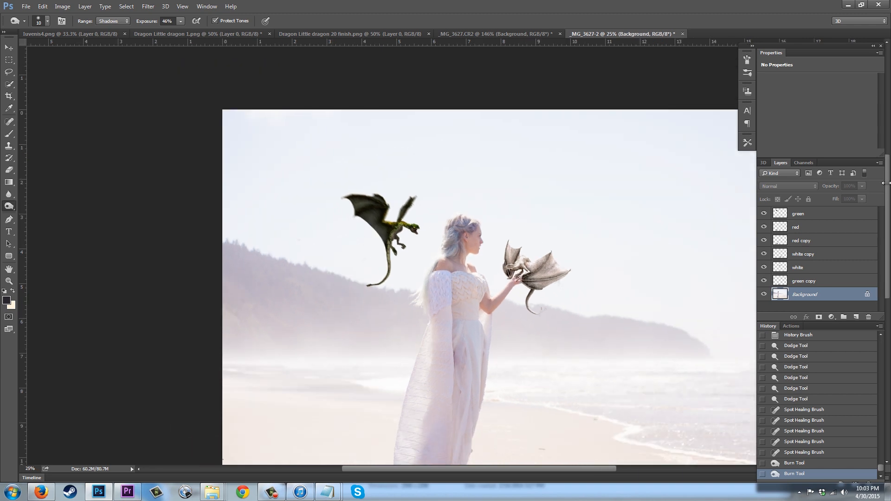
scroll(489, 279, "down", 3)
scroll(489, 255, "down", 2)
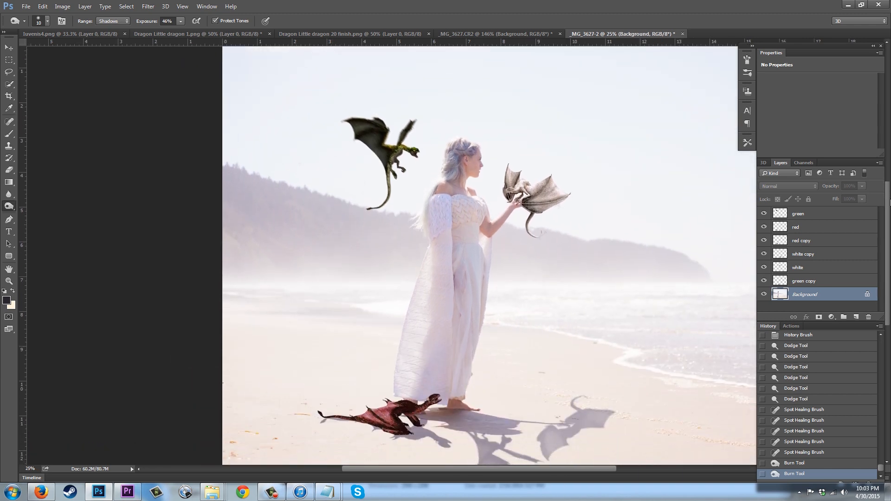
Flatten the composite into a single background layer.
key("ctrl+minus")
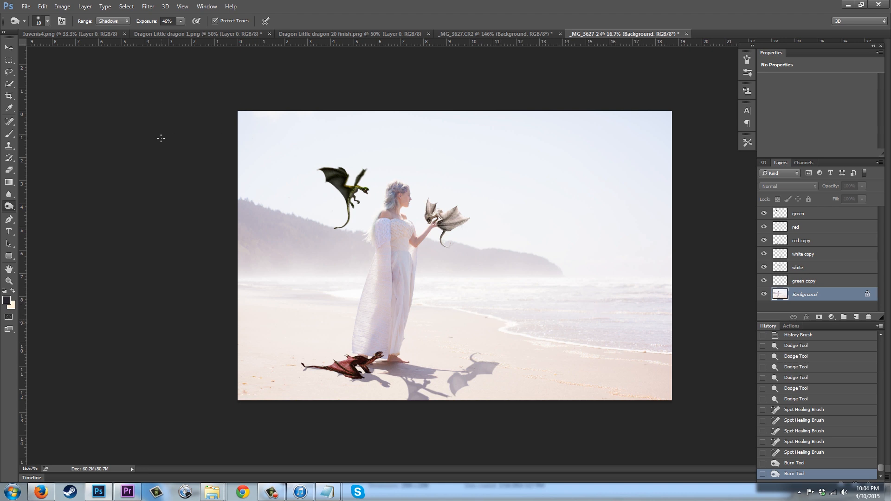
left_click(86, 7)
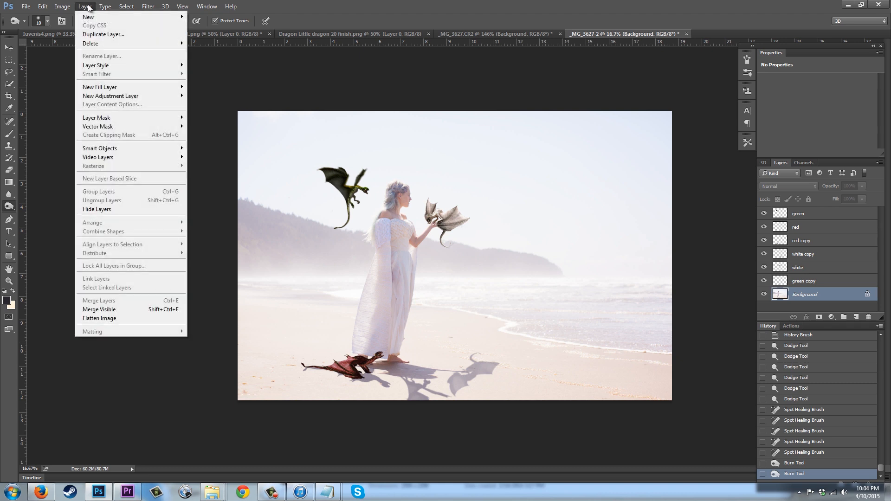
left_click(124, 319)
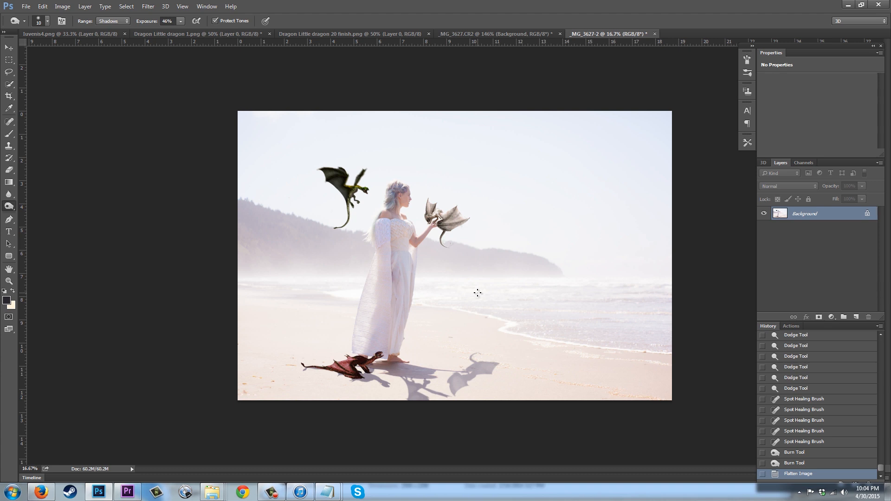
Blend the green dragon's shadow into the woman's shadow where its tail meets it, using the content-aware Spot Healing Brush.
key("ctrl+minus")
key("ctrl+minus")
key("ctrl+plus")
key("ctrl+plus")
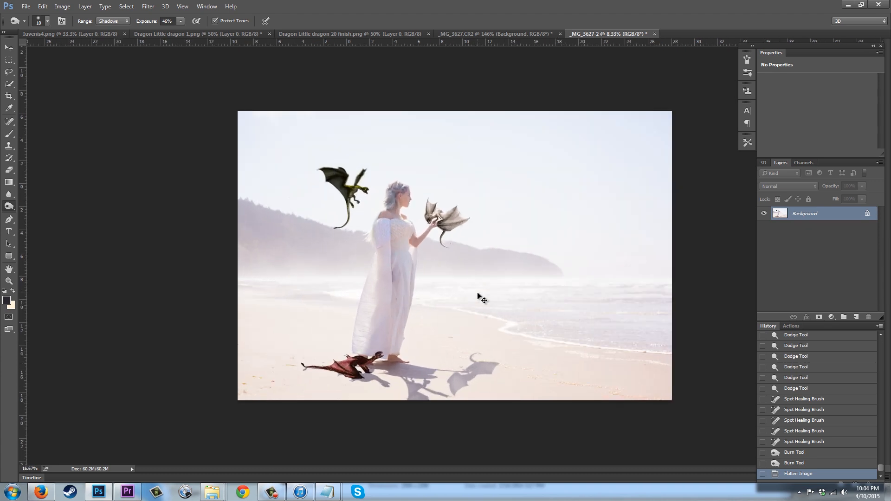
key("ctrl+plus")
key("ctrl+plus")
key("ctrl+plus")
key("ctrl+plus")
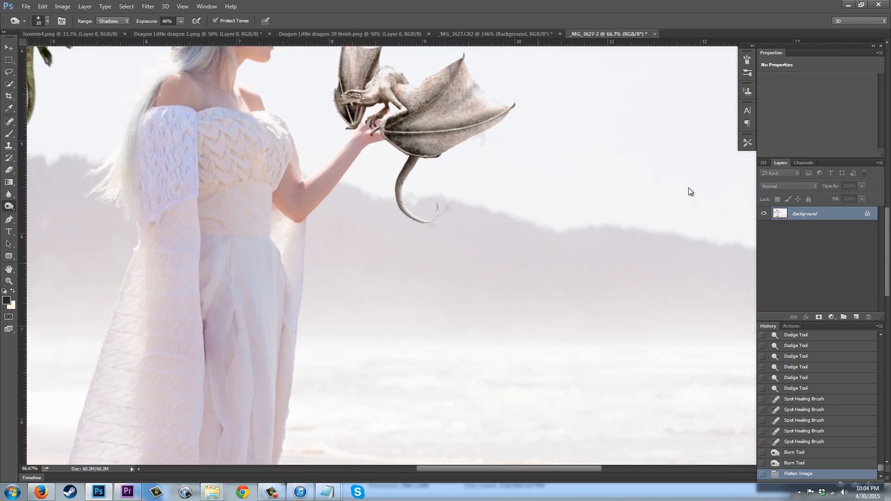
left_click_drag(887, 243, 870, 344)
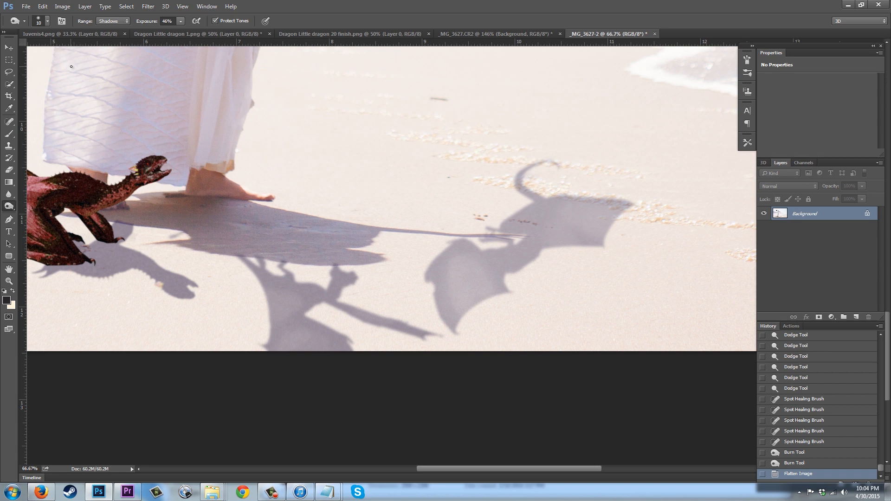
left_click(9, 122)
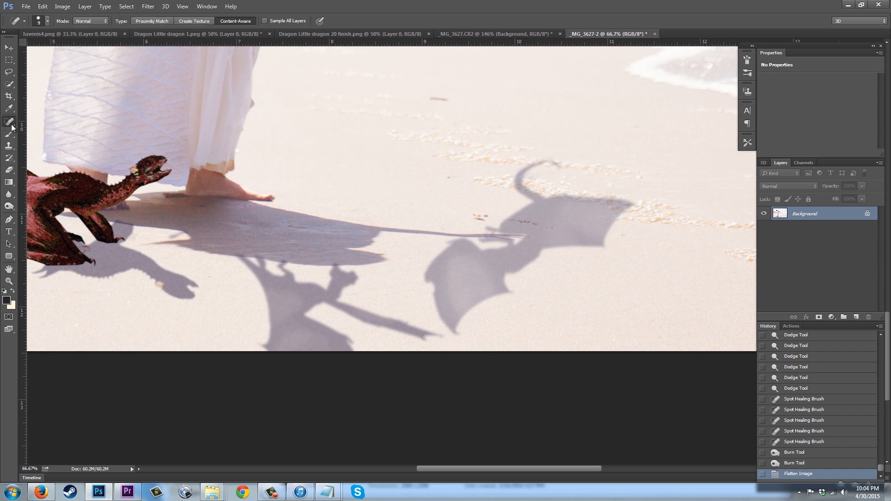
left_click_drag(244, 256, 237, 256)
left_click(239, 252)
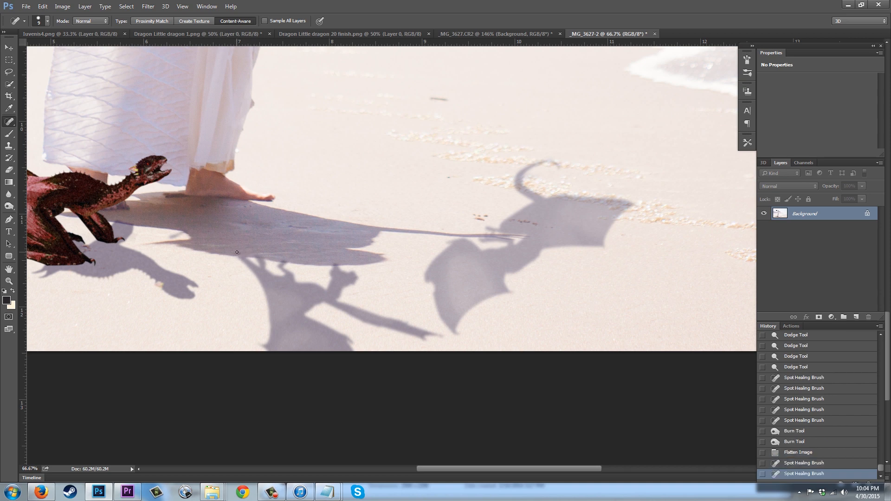
left_click(237, 254)
left_click(242, 258)
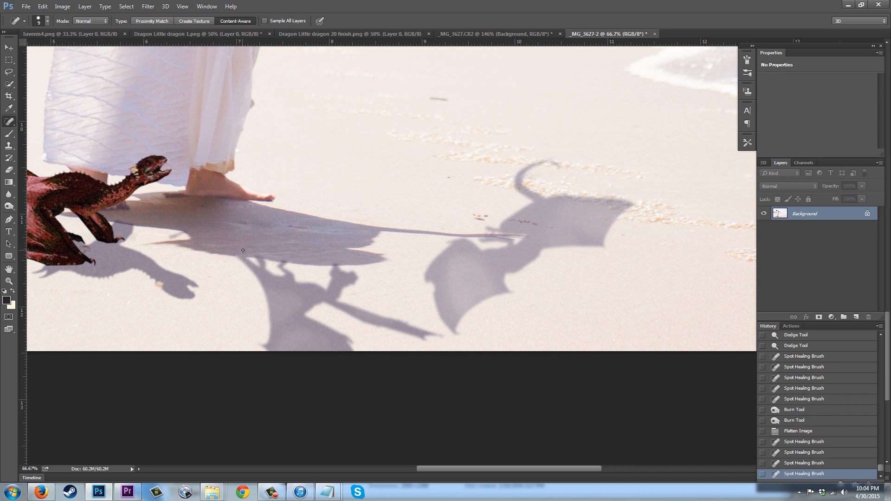
left_click(258, 257)
left_click(256, 256)
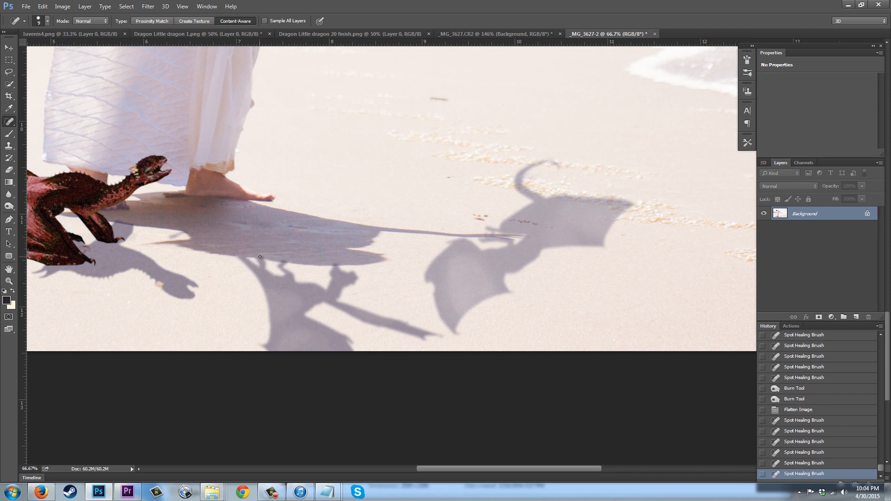
left_click(263, 257)
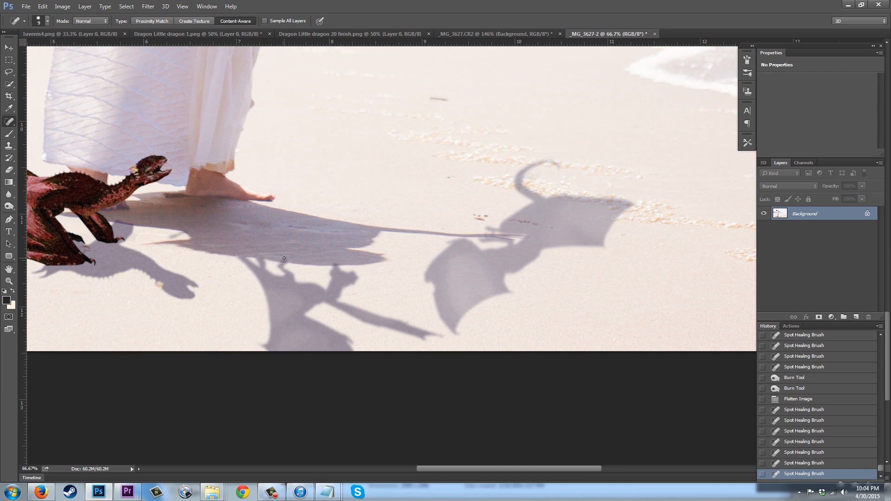
Heal the spots where the feet and head of the green dragon's shadow touch the edge of the woman's shadow.
left_click(283, 262)
left_click(284, 262)
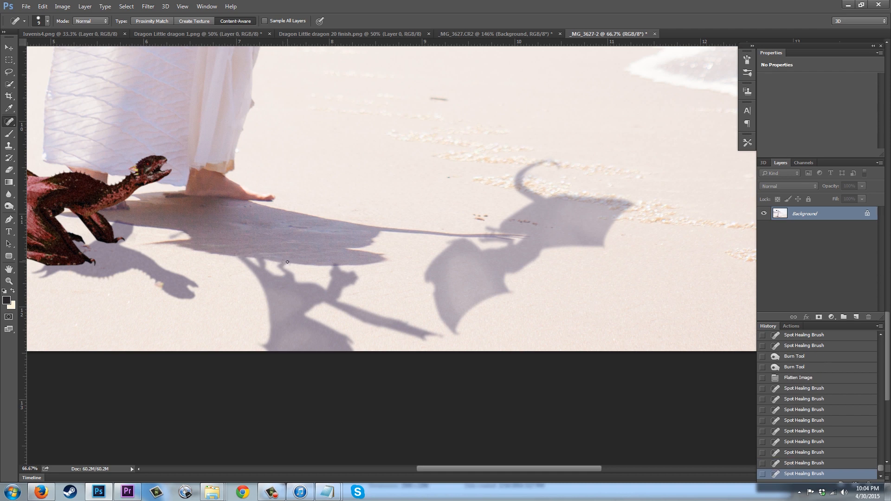
left_click(289, 262)
left_click(285, 261)
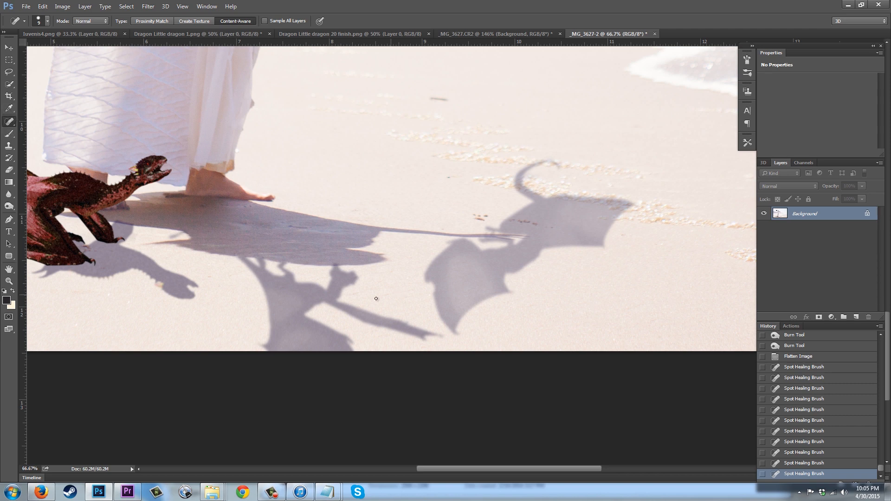
left_click(335, 265)
left_click(336, 265)
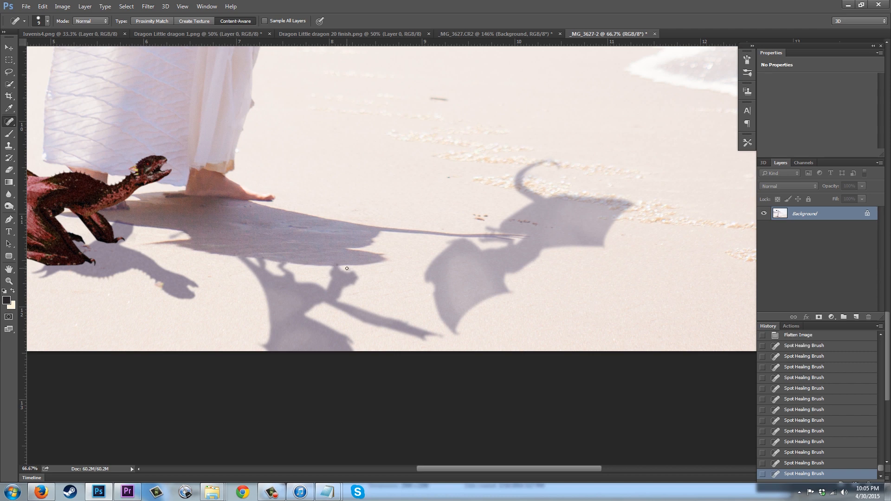
left_click(337, 265)
Sample the sand shadow's colour and paint over the gap beside the red dragon's front foot with a 20 px Brush at 47% opacity.
left_click(9, 108)
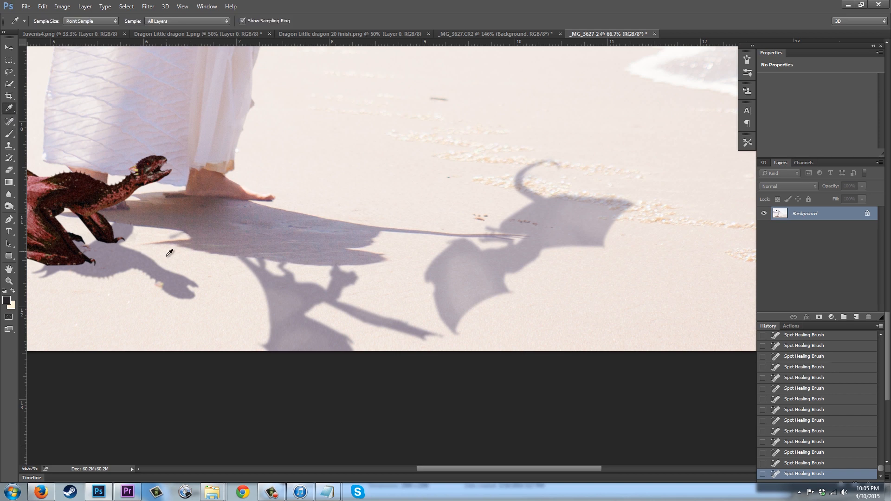
left_click(119, 217)
left_click(9, 121)
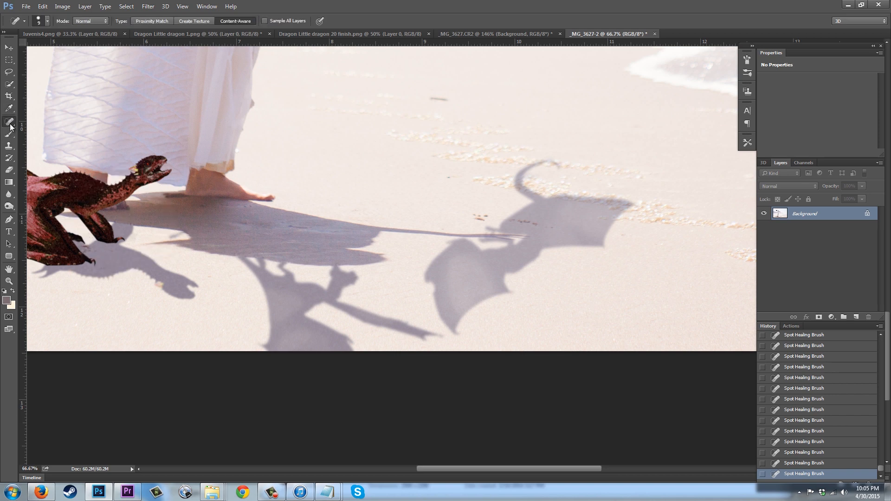
left_click(10, 134)
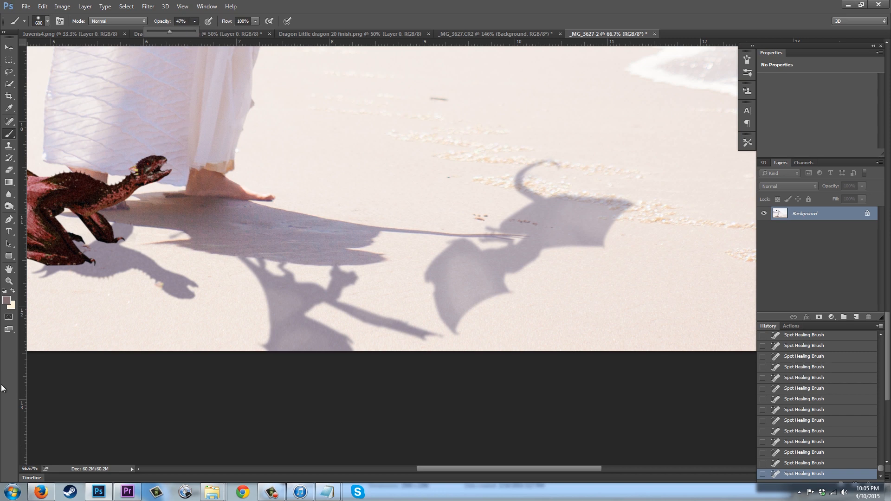
key("4")
key("7")
key("bracketleft")
key("bracketleft")
key("bracketleft")
key("bracketleft")
key("bracketleft")
key("bracketleft")
key("bracketleft")
key("bracketleft")
key("bracketleft")
key("bracketleft")
key("bracketleft")
key("bracketleft")
key("bracketleft")
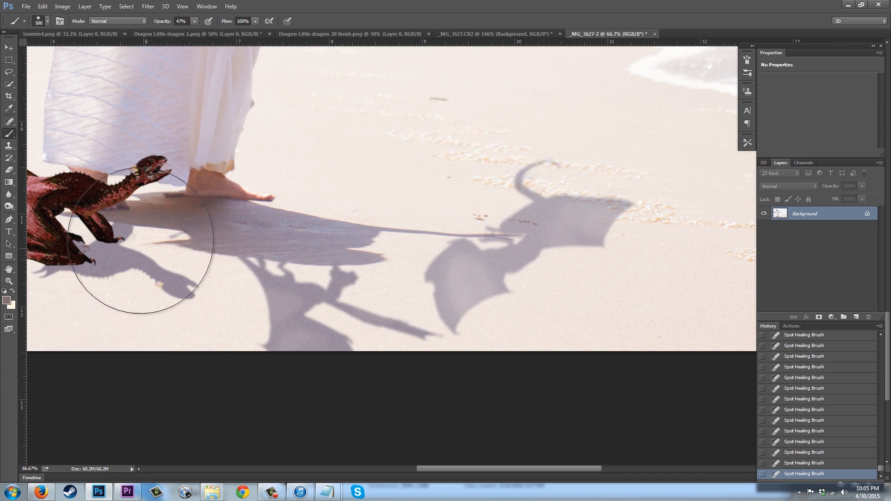
key("bracketleft")
key("bracketleft")
key("bracketleft")
key("bracketleft")
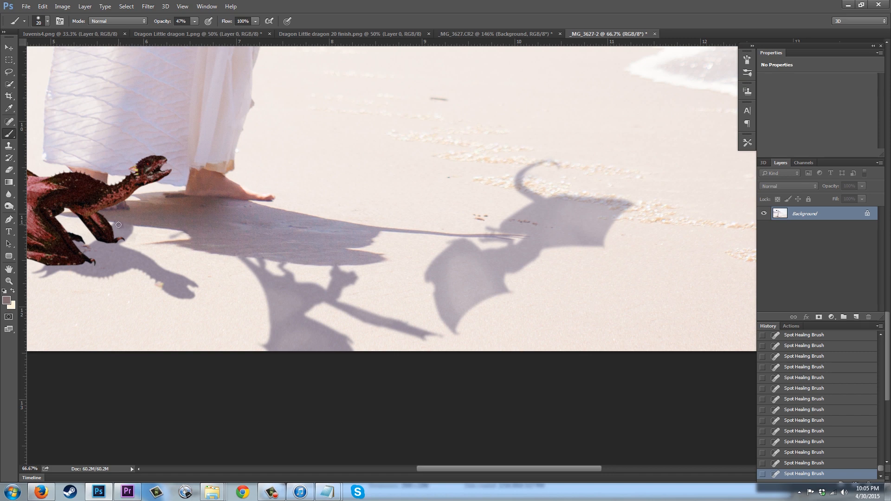
left_click(132, 221)
Lower the brush hardness and touch up the shadow next to the red dragon's front foot.
left_click(50, 20)
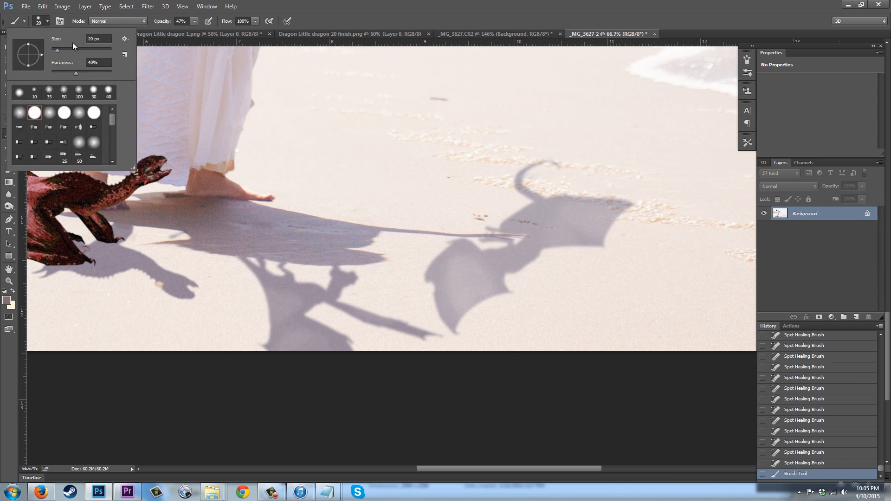
left_click(57, 72)
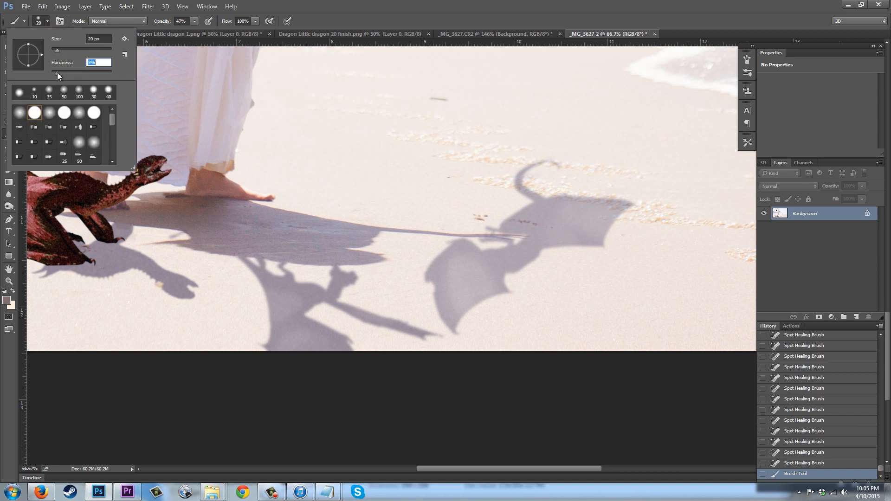
left_click(121, 228)
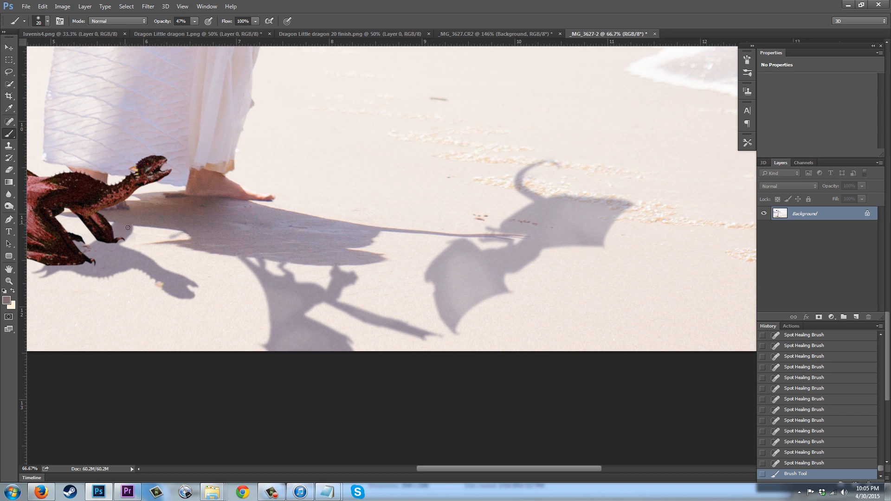
left_click(127, 231)
Warm the Whites with an absolute Selective Color adjustment, raising yellow to about +14% and reducing cyan.
key("ctrl+minus")
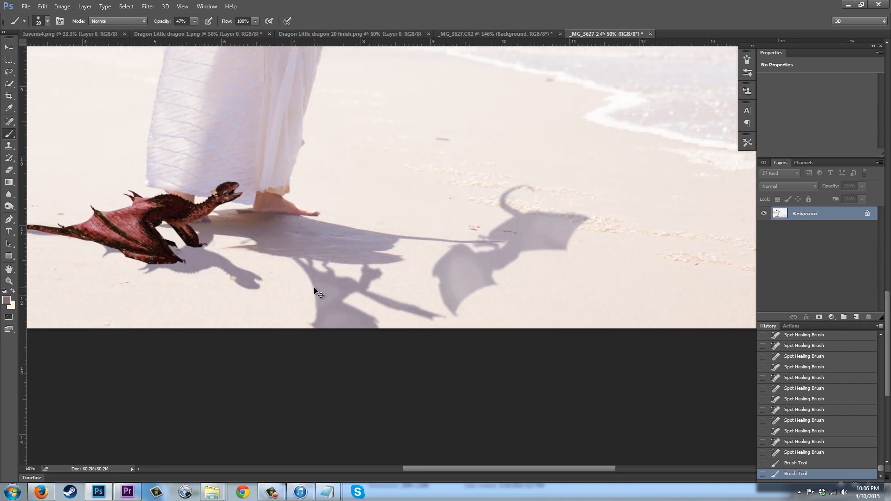
key("ctrl+minus")
key("ctrl+minus")
key("ctrl+minus")
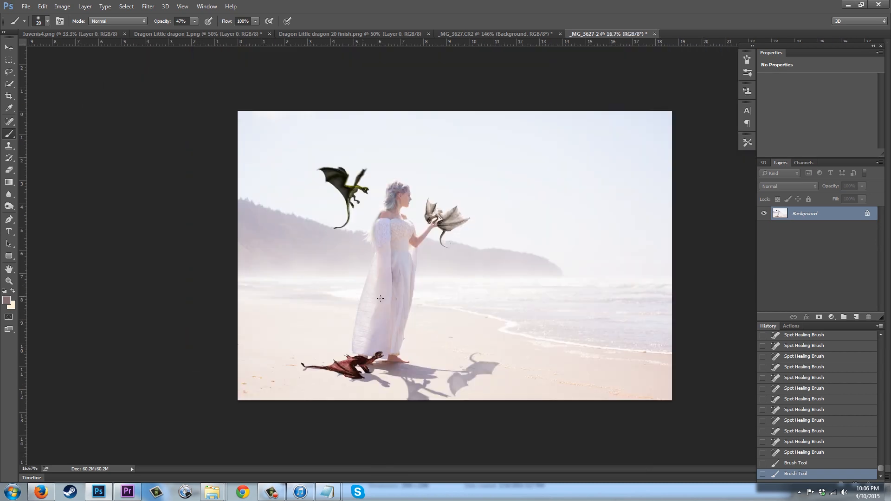
left_click(62, 6)
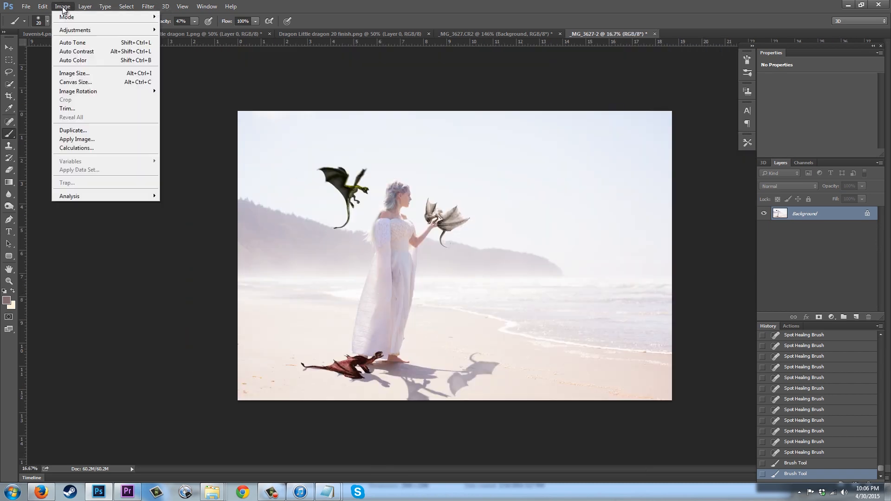
mouse_move(75, 31)
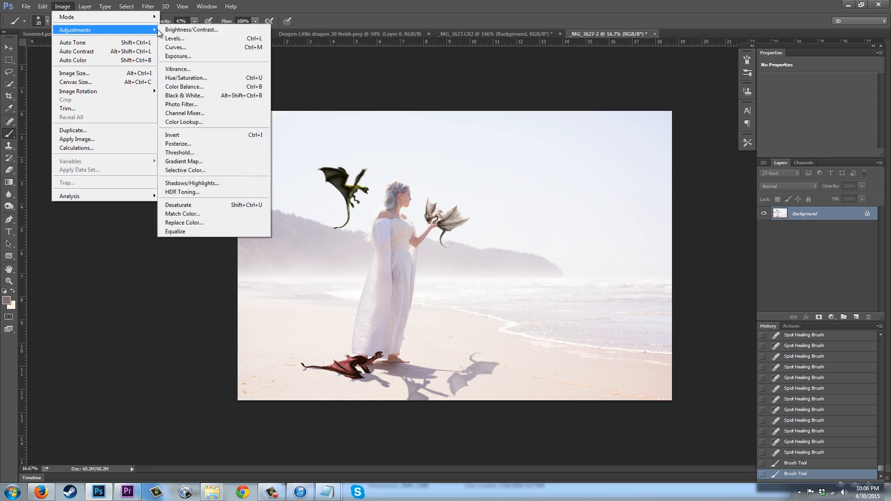
left_click(199, 171)
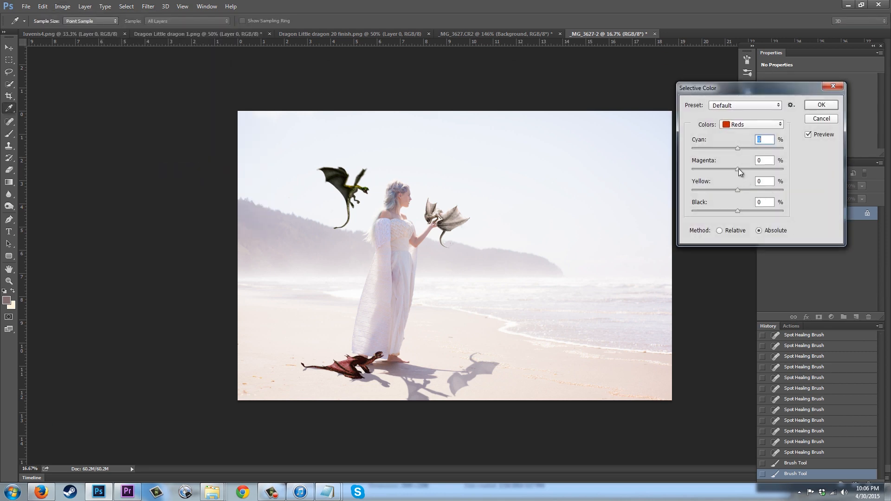
left_click_drag(739, 169, 739, 170)
left_click(776, 125)
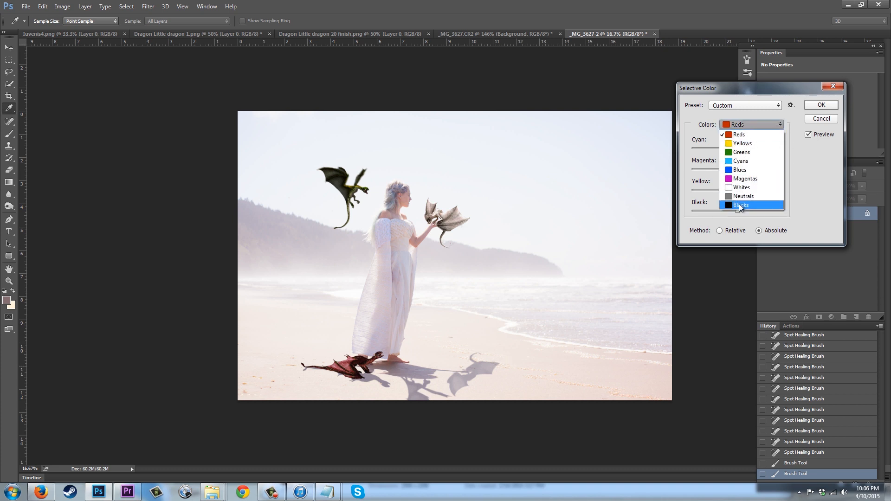
left_click(741, 188)
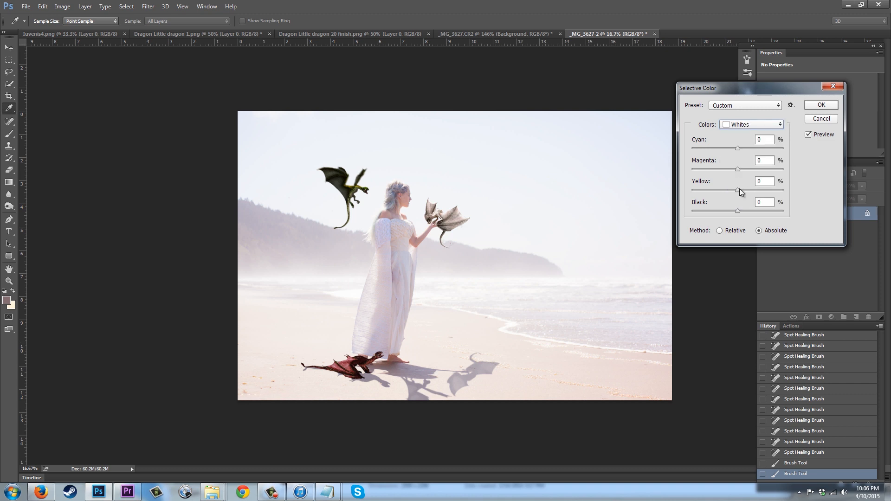
left_click_drag(740, 190, 744, 190)
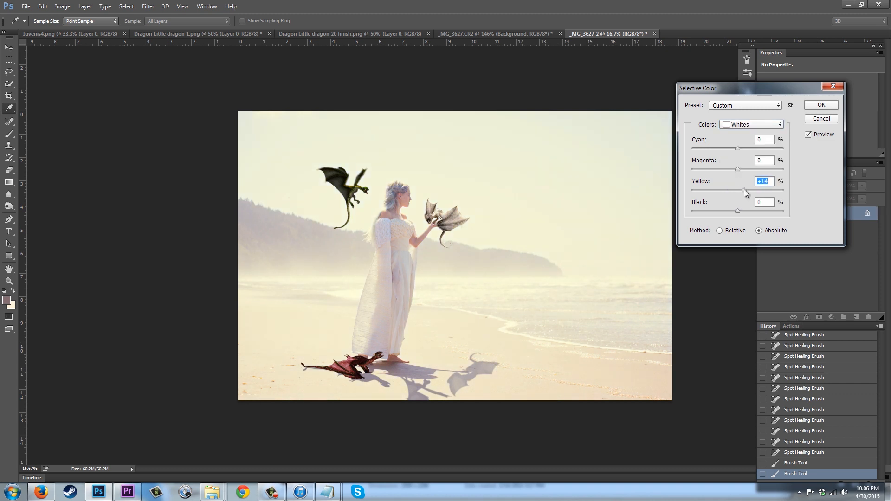
left_click_drag(738, 148, 734, 149)
left_click(746, 191)
Slightly adjust the yellow of the Blacks and apply the Selective Color adjustment.
left_click(780, 125)
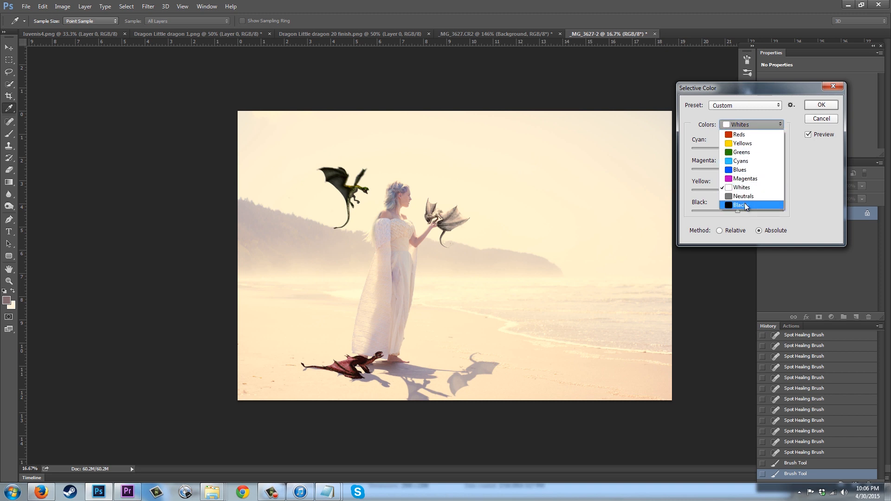
left_click(746, 205)
left_click_drag(737, 189, 734, 190)
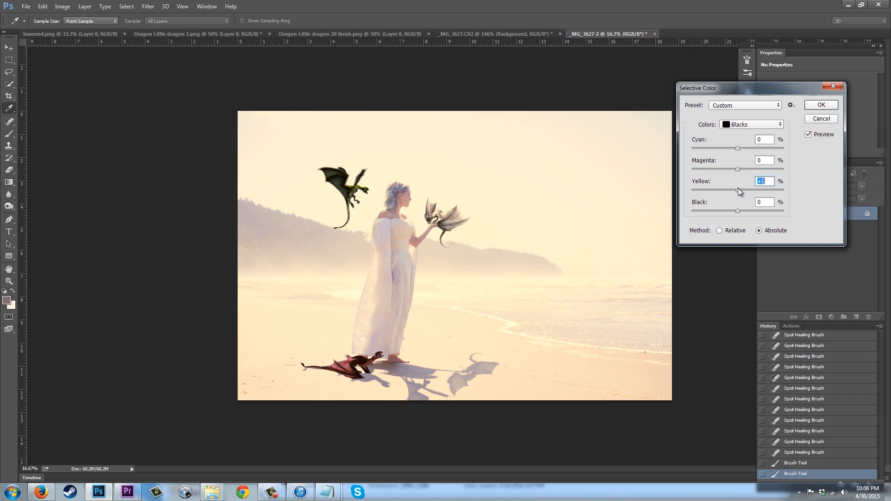
left_click_drag(738, 188, 738, 188)
left_click(820, 106)
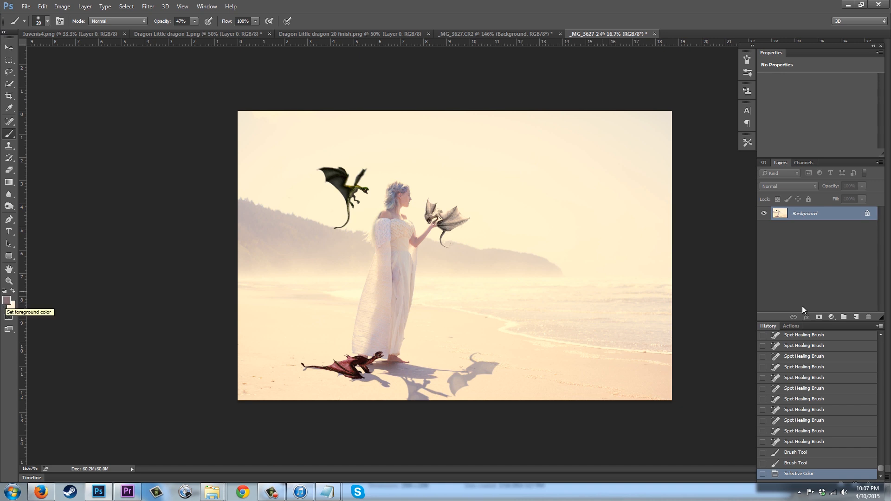
Add a new layer above the background and set the foreground colour to pale yellow ffe49d.
left_click(857, 318)
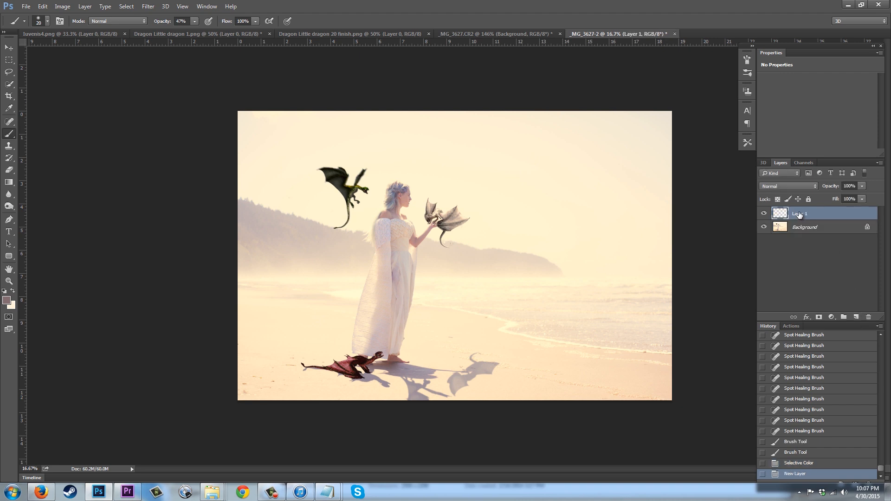
left_click(6, 301)
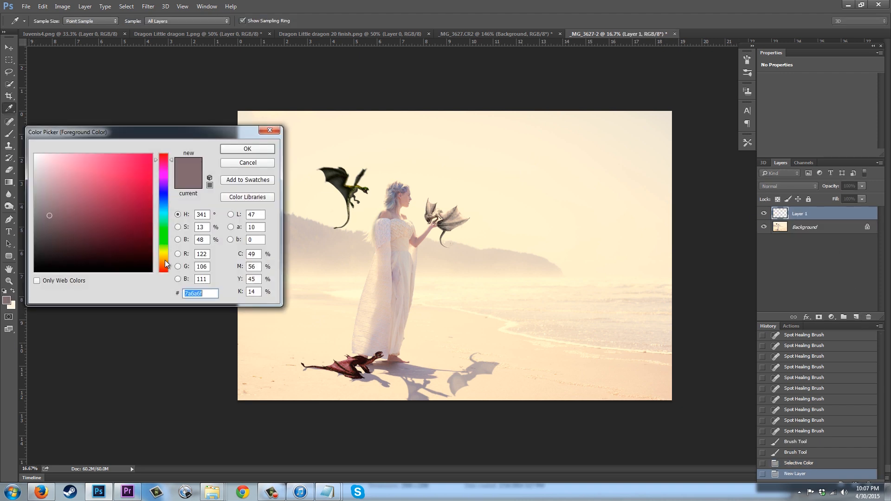
left_click_drag(167, 263, 165, 262)
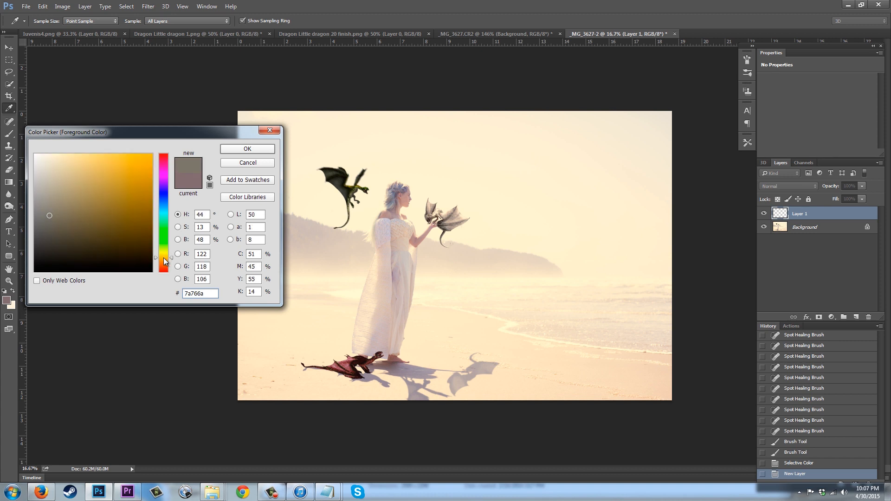
left_click(80, 154)
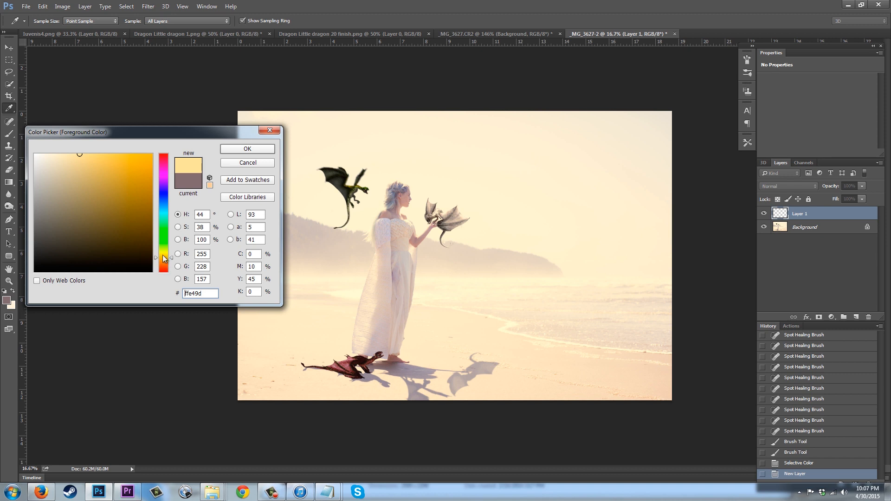
left_click(256, 150)
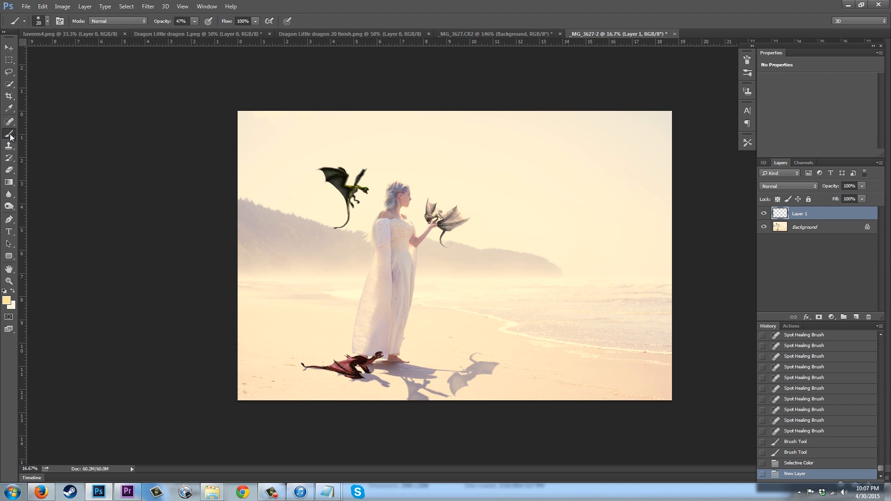
Paint the pale yellow over nearly the whole image on the new layer with a 3600 px Brush at 100% opacity.
left_click(195, 21)
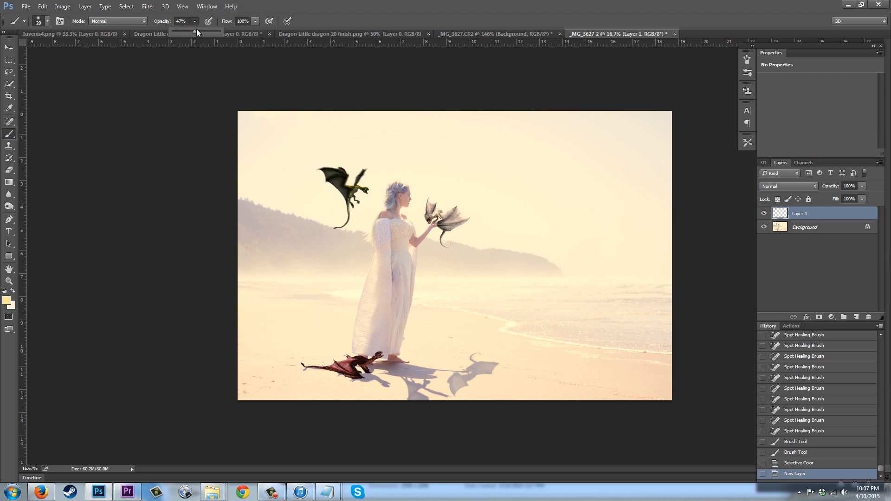
left_click_drag(195, 31, 303, 53)
left_click(8, 406)
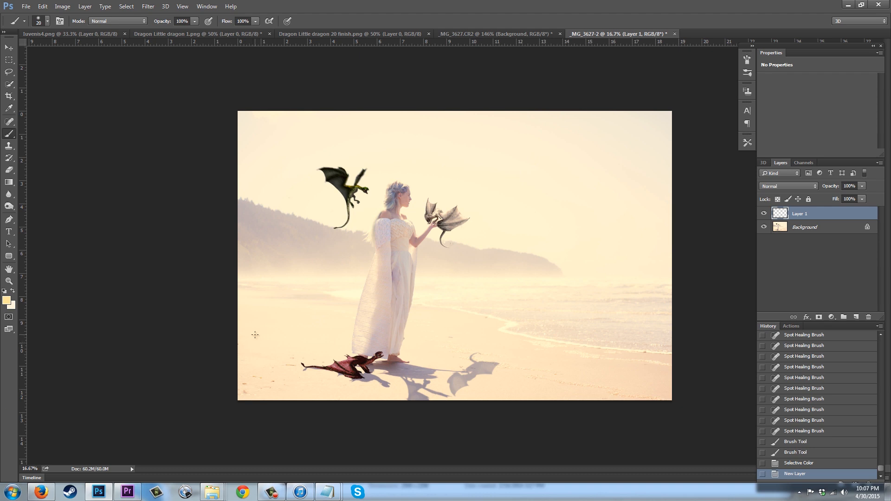
key("bracketright")
key("bracketright")
key("bracketright")
key("bracketright")
key("bracketright")
key("bracketright")
key("bracketright")
key("bracketright")
key("bracketright")
key("bracketright")
key("bracketright")
key("bracketright")
key("bracketright")
key("bracketright")
key("bracketright")
key("bracketright")
key("bracketright")
key("bracketright")
key("bracketright")
key("bracketright")
key("bracketright")
key("bracketright")
key("bracketright")
key("bracketright")
key("bracketright")
key("bracketright")
key("bracketright")
key("bracketright")
key("bracketright")
key("bracketright")
key("bracketright")
key("bracketright")
key("bracketright")
key("bracketright")
key("bracketright")
key("bracketright")
key("bracketright")
key("bracketright")
key("bracketright")
key("bracketright")
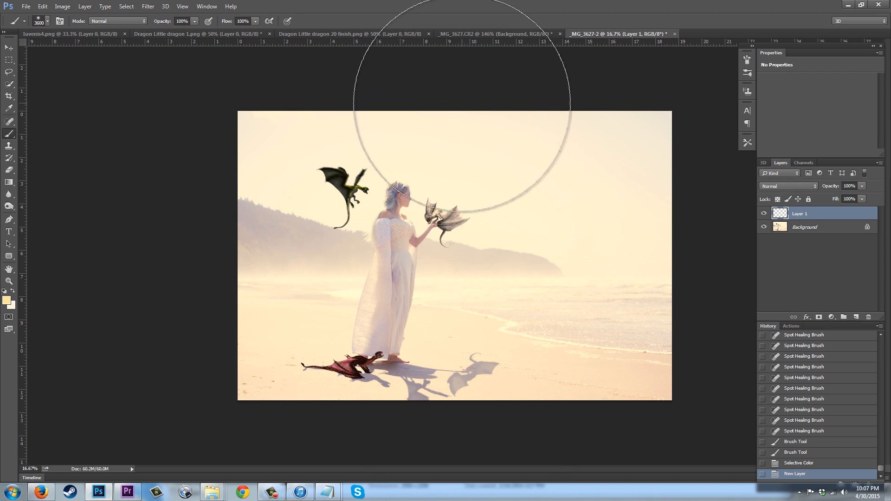
mouse_move(458, 99)
left_mouse_down()
mouse_move(375, 274)
mouse_move(335, 395)
left_mouse_up()
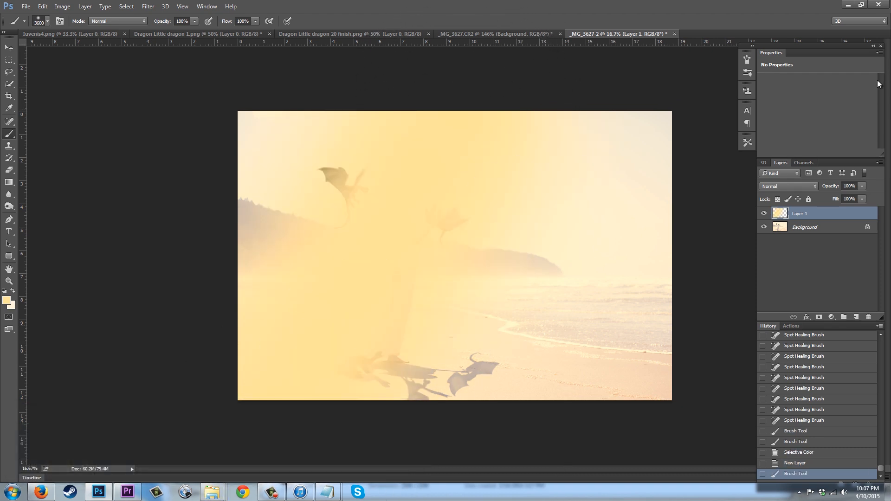
mouse_move(666, 176)
left_mouse_down()
mouse_move(644, 289)
mouse_move(540, 456)
left_mouse_up()
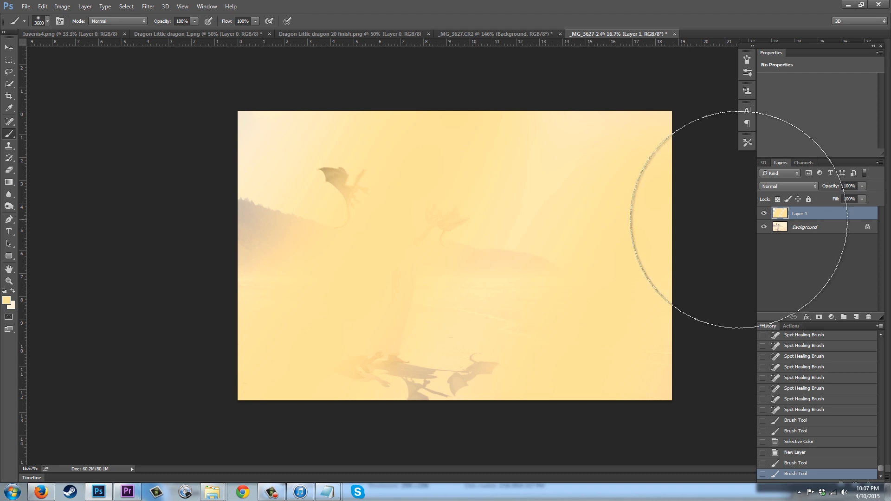
Lower the yellow layer's opacity to 10% and toggle its visibility to compare the tint.
left_click(862, 187)
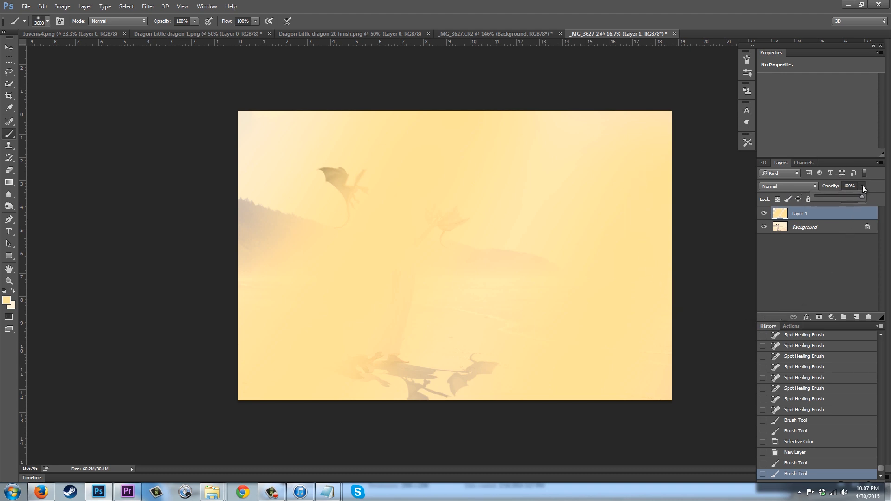
left_click(832, 196)
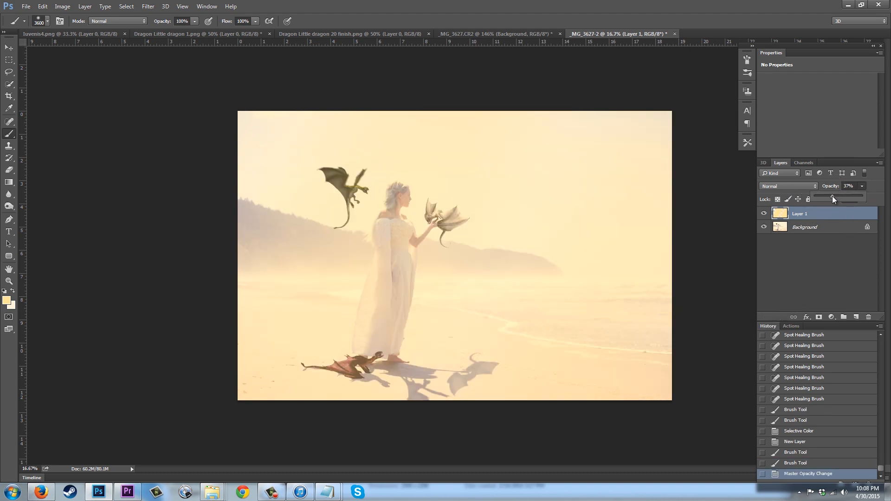
left_click_drag(828, 196, 820, 196)
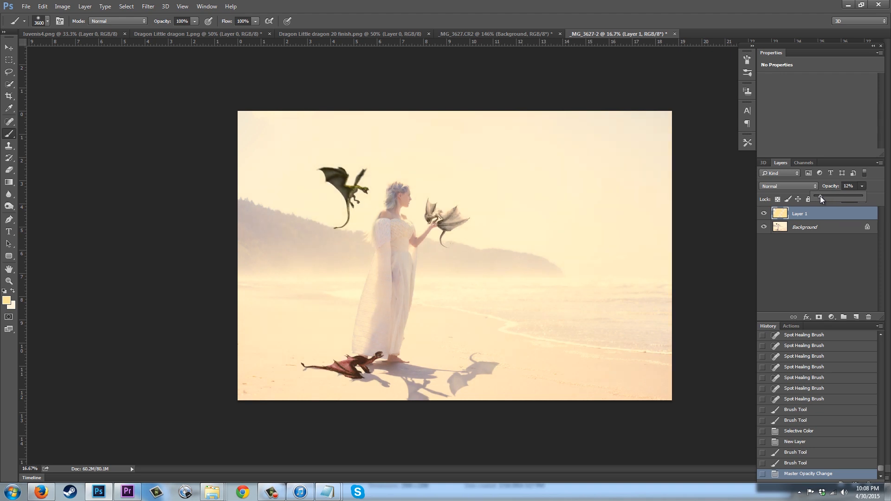
left_click(764, 213)
left_click(765, 214)
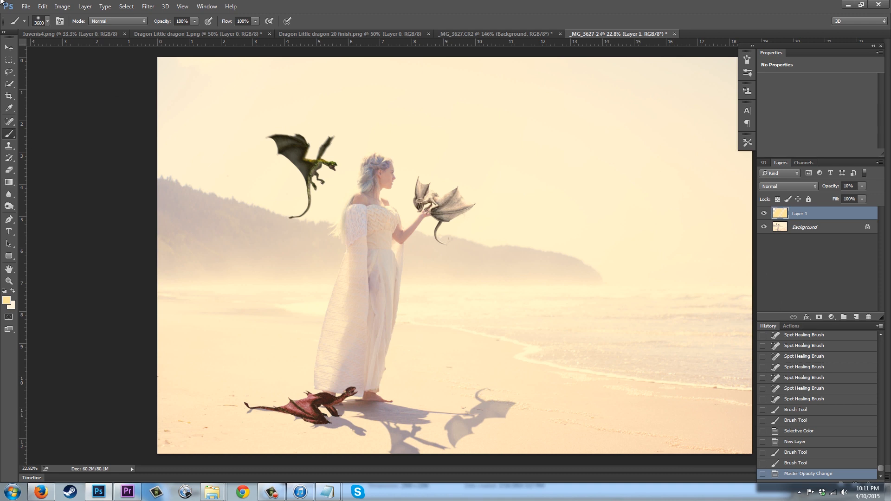
left_click(63, 8)
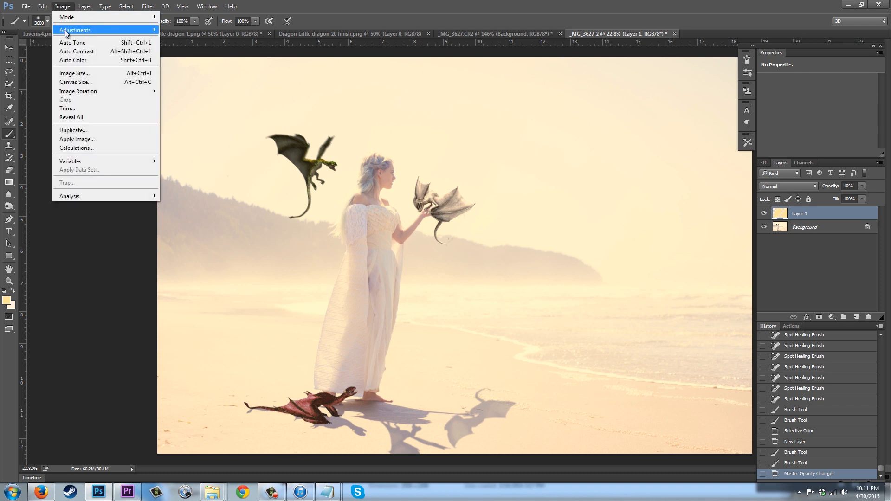
left_click(810, 228)
left_click(63, 7)
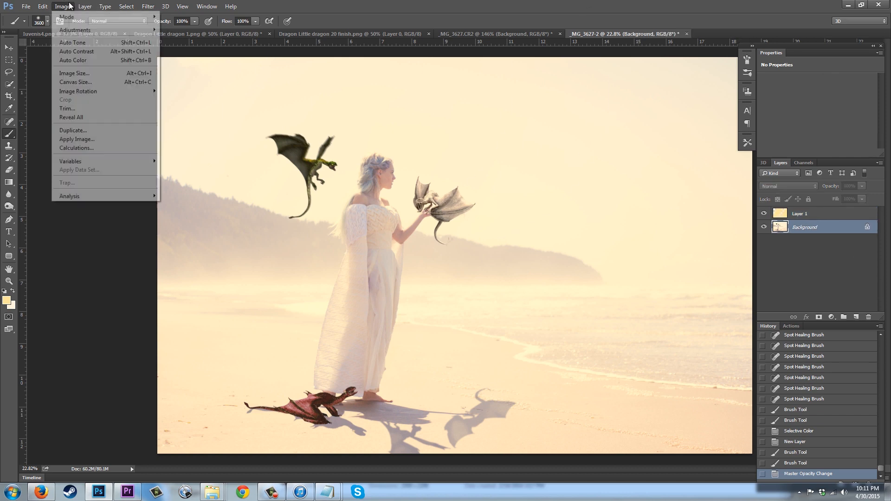
mouse_move(93, 30)
left_click(195, 86)
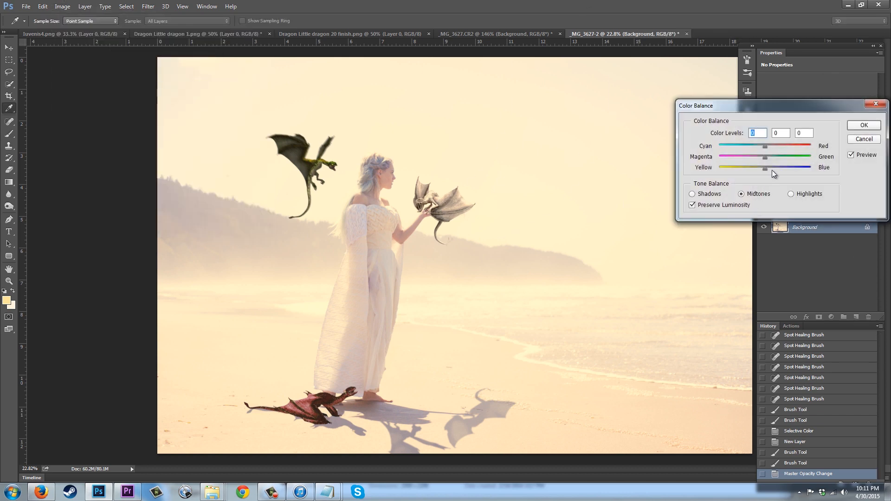
left_click(791, 194)
mouse_move(766, 169)
left_mouse_down()
mouse_move(757, 171)
mouse_move(765, 171)
left_mouse_up()
left_click(859, 138)
key("b")
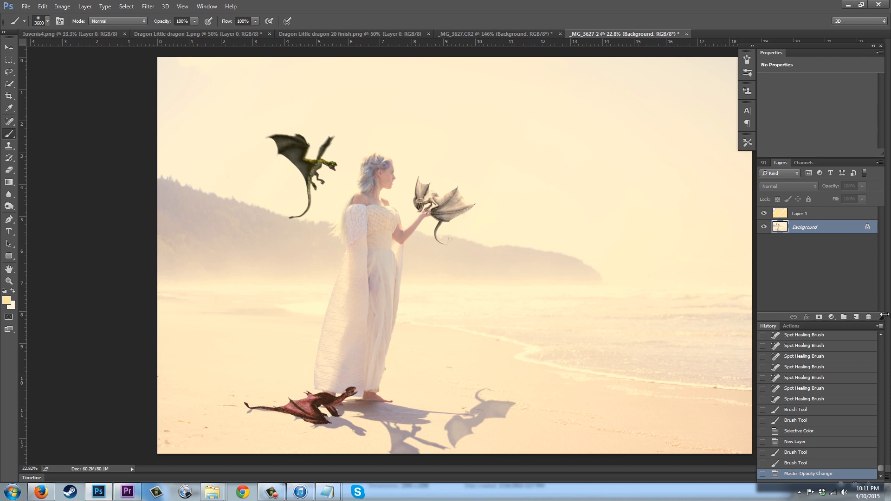
Compare the composite with the original _MG_3627.CR2 snapshot in the history, and return to the latest opacity change.
scroll(882, 470, "up", 2)
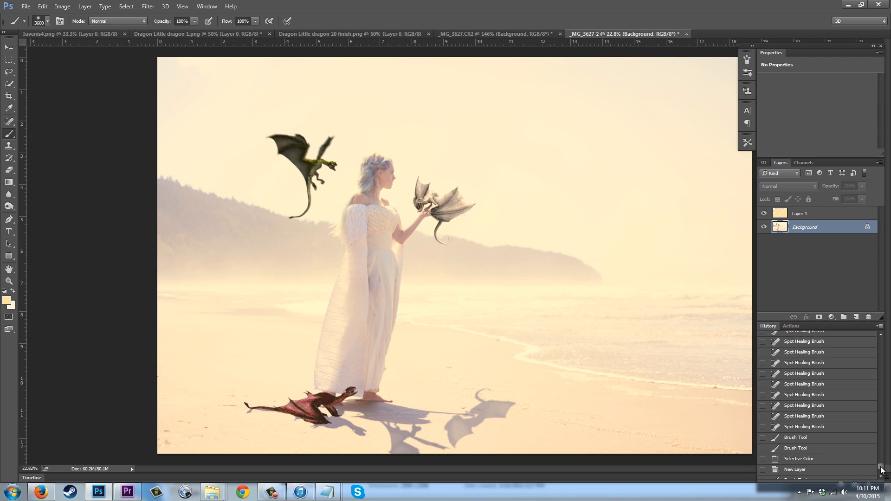
left_click_drag(882, 470, 874, 332)
left_click(822, 336)
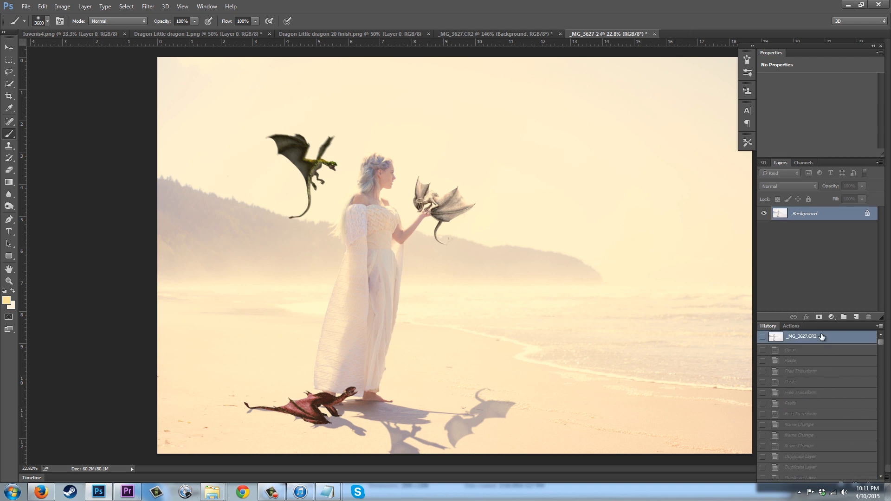
left_click_drag(882, 343, 884, 478)
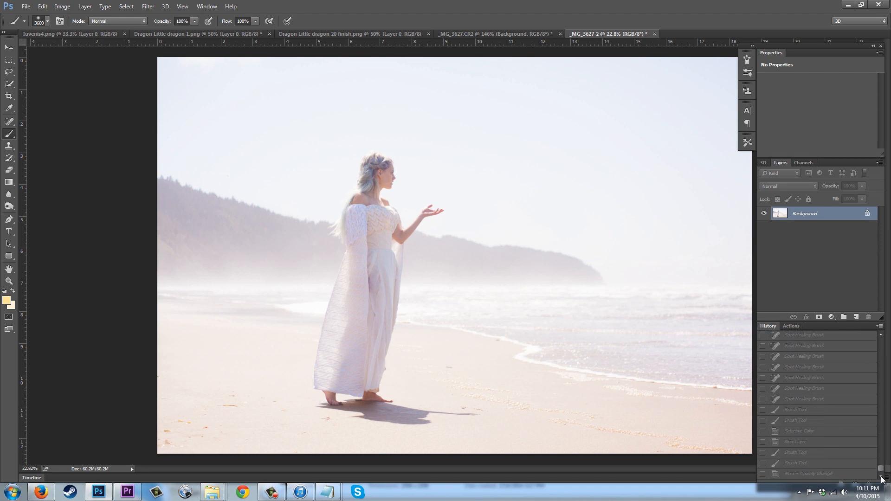
left_click(808, 474)
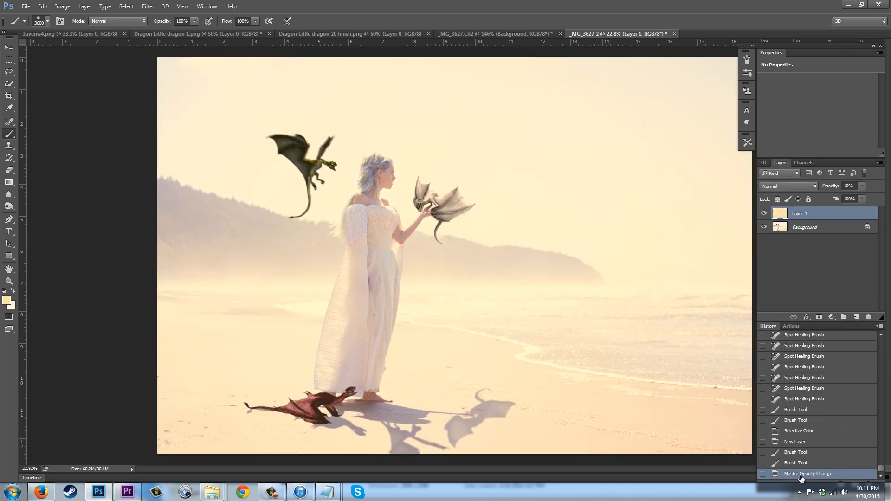